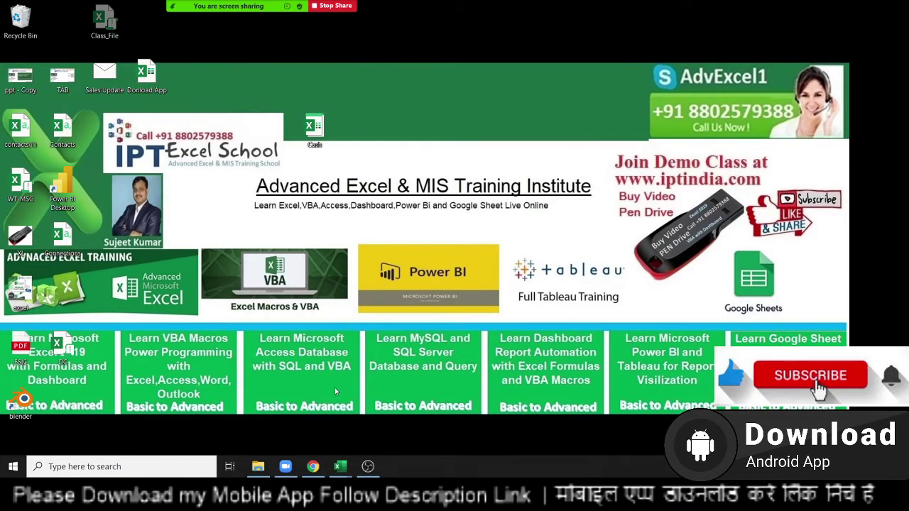
# Step: Bring the DataP Excel workbook with the sales table to the front from the taskbar
pyautogui.moveTo(340, 470)
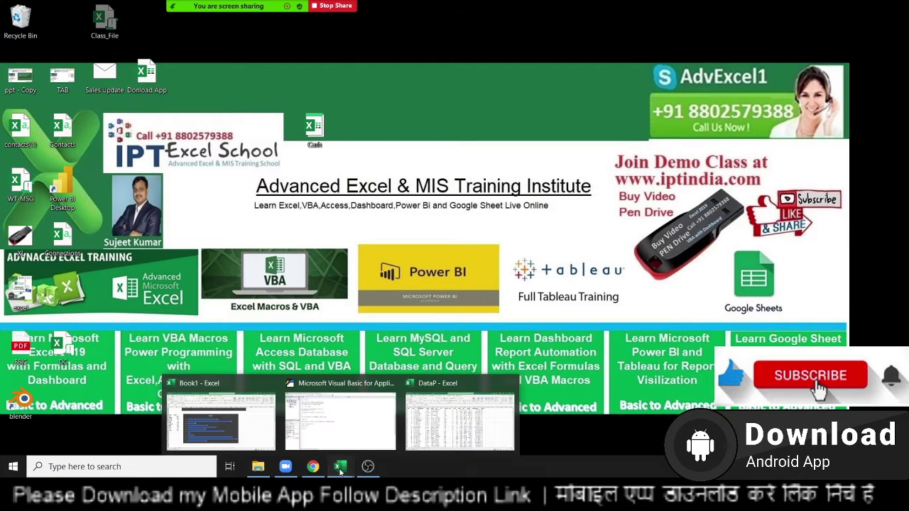
pyautogui.click(427, 434)
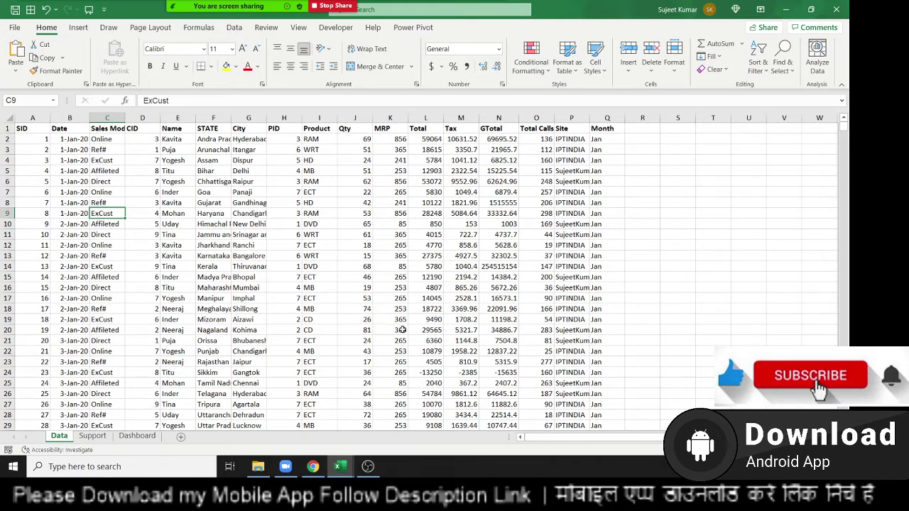
# Step: Try a yellow fill on Qty cell J10, then undo it
pyautogui.moveTo(362, 138); pyautogui.dragTo(363, 266)
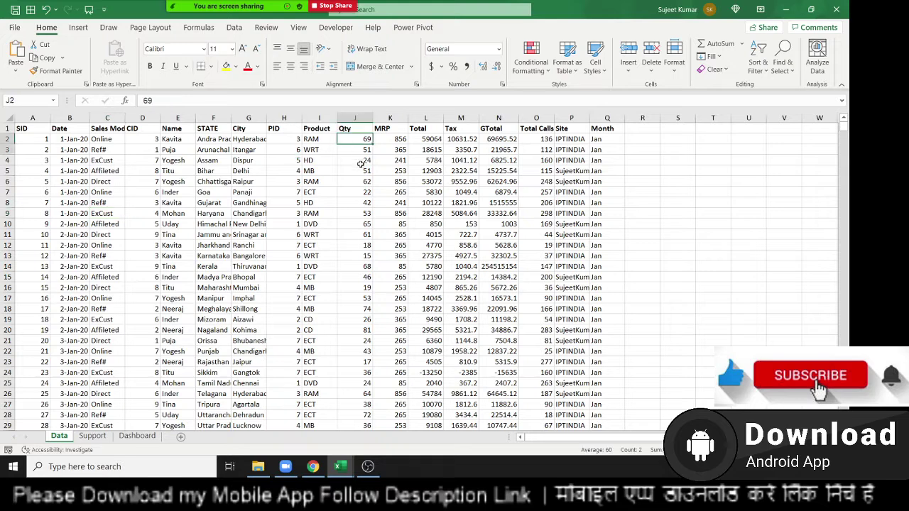
pyautogui.click(355, 224)
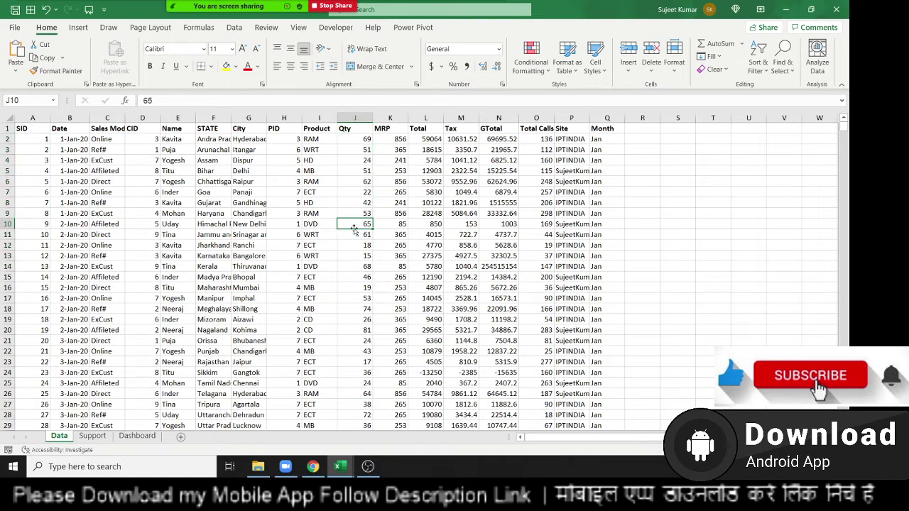
pyautogui.click(226, 66)
pyautogui.hotkey('ctrl', 'z')
# Step: Select the whole Qty column J and show Conditional Formatting's Highlight Cells Rules
pyautogui.click(348, 179)
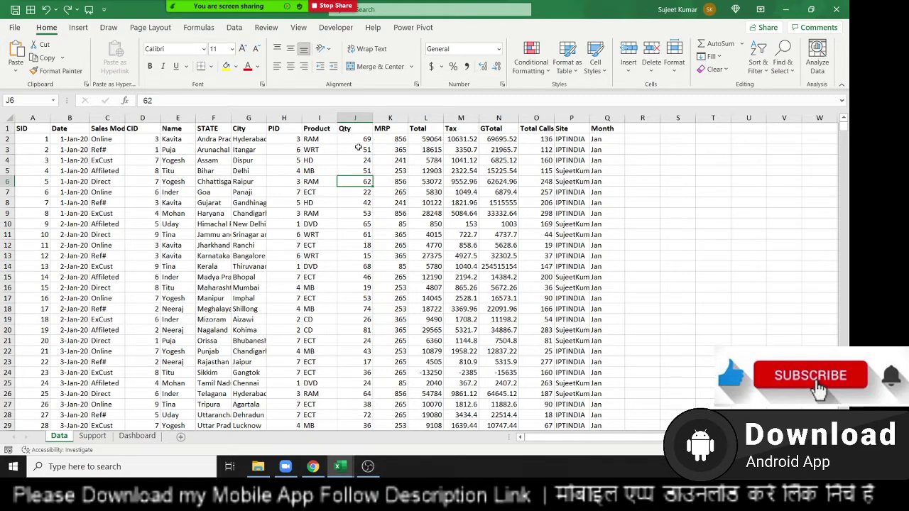
pyautogui.click(358, 148)
pyautogui.click(360, 118)
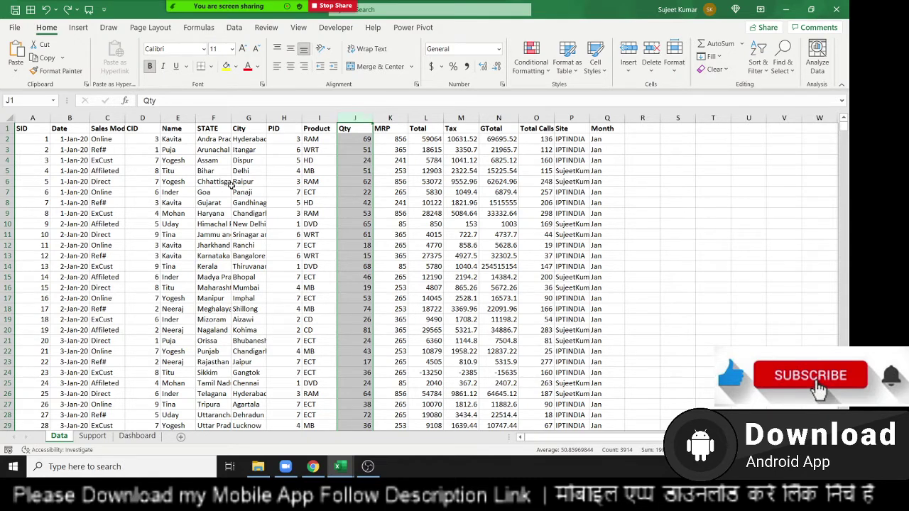
pyautogui.click(359, 159)
pyautogui.click(367, 118)
pyautogui.click(531, 64)
pyautogui.moveTo(532, 96)
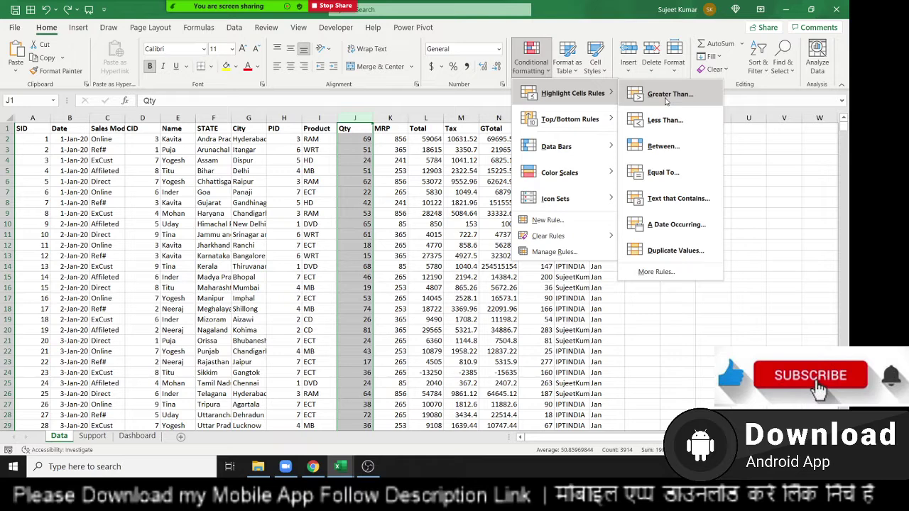
# Step: Start a Greater Than 50 rule on Qty and preview the preset yellow and green highlights
pyautogui.click(666, 95)
pyautogui.write('5')
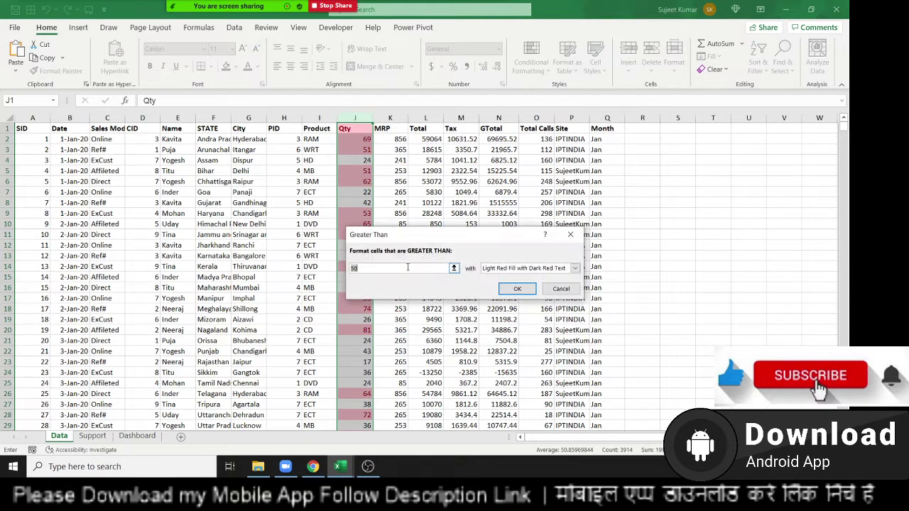
pyautogui.write('0')
pyautogui.click(503, 270)
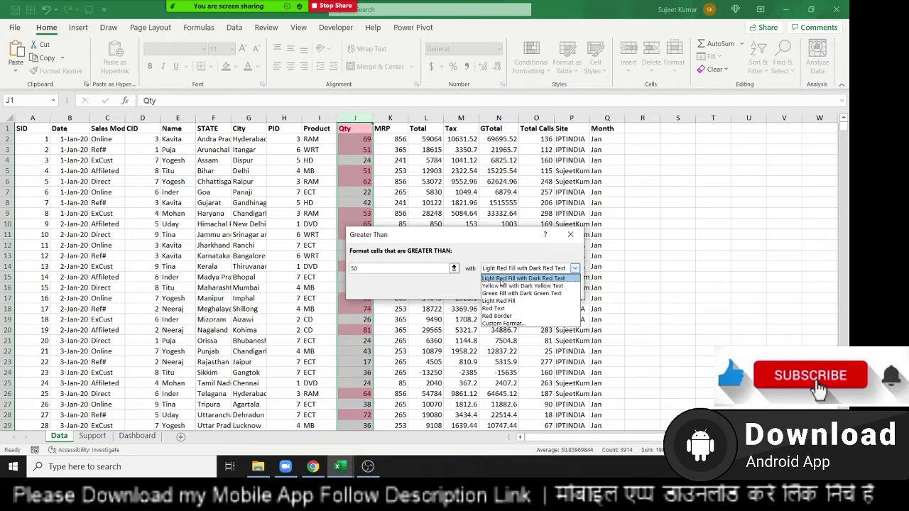
pyautogui.click(424, 236)
pyautogui.moveTo(480, 236); pyautogui.dragTo(574, 189)
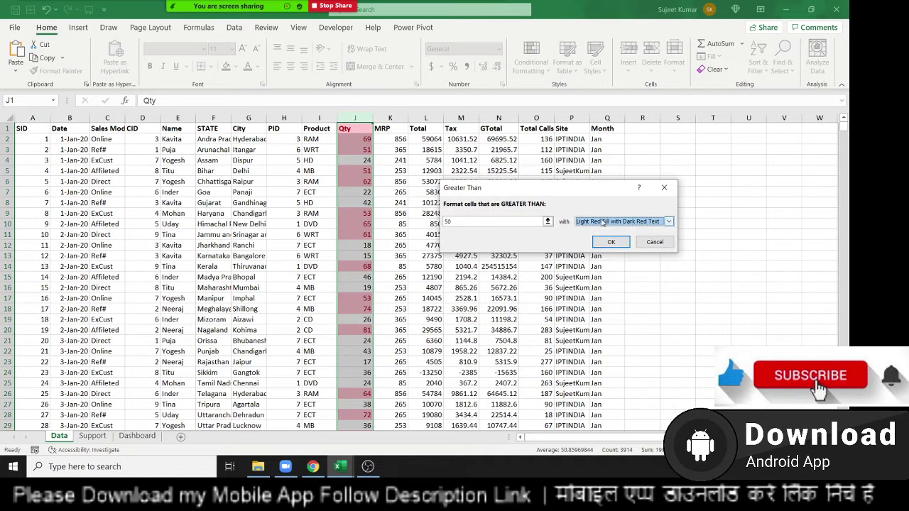
pyautogui.click(668, 221)
pyautogui.click(595, 240)
pyautogui.click(668, 222)
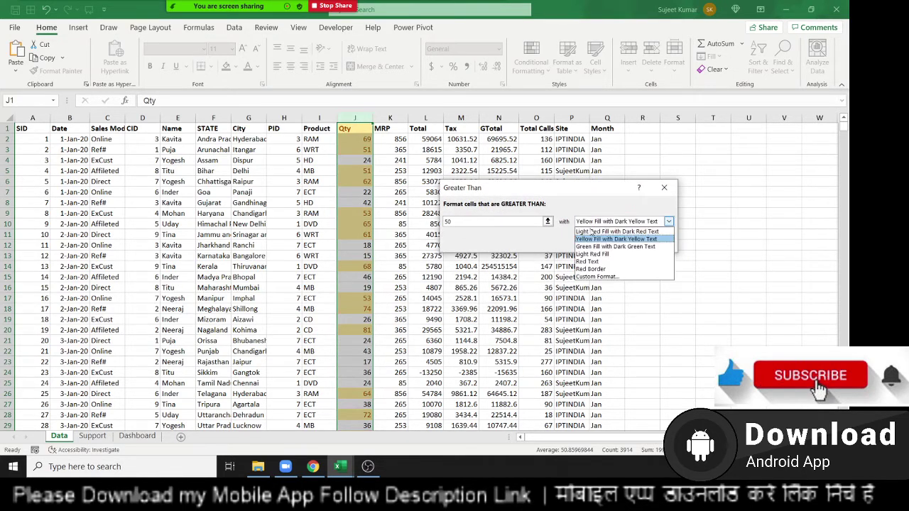
pyautogui.click(586, 247)
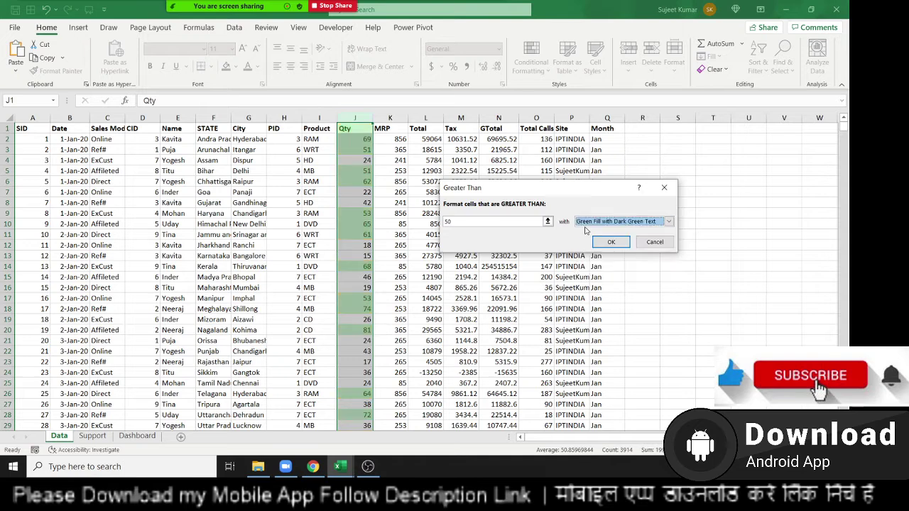
pyautogui.click(587, 223)
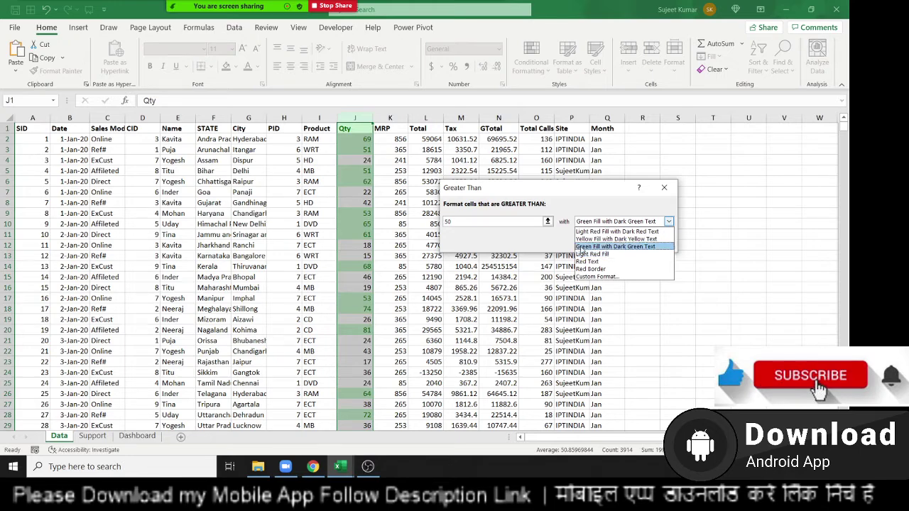
# Step: Give the greater-than-50 rule a custom light green fill and apply it
pyautogui.click(606, 276)
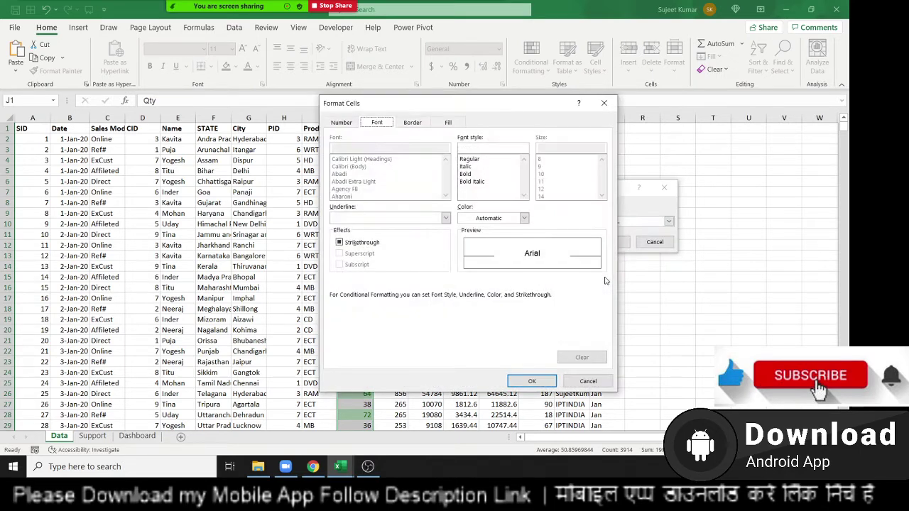
pyautogui.click(348, 123)
pyautogui.click(377, 123)
pyautogui.click(413, 122)
pyautogui.click(448, 122)
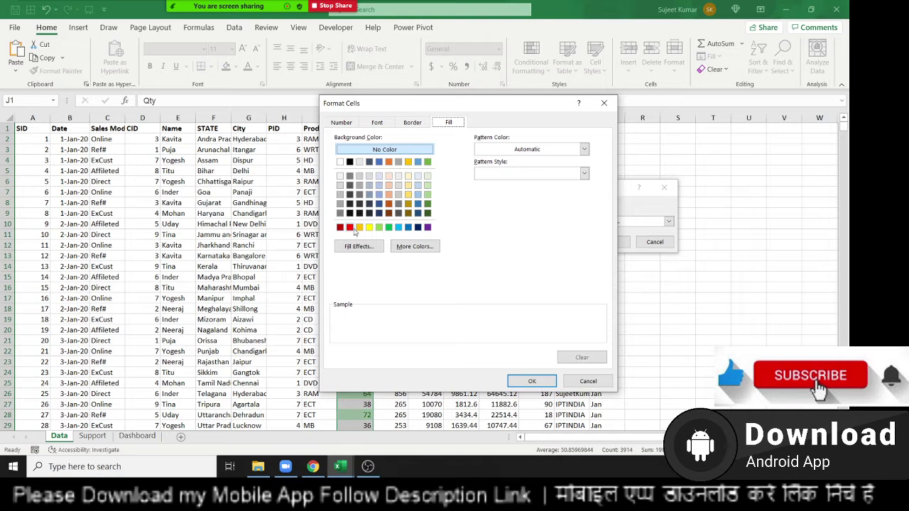
pyautogui.click(379, 228)
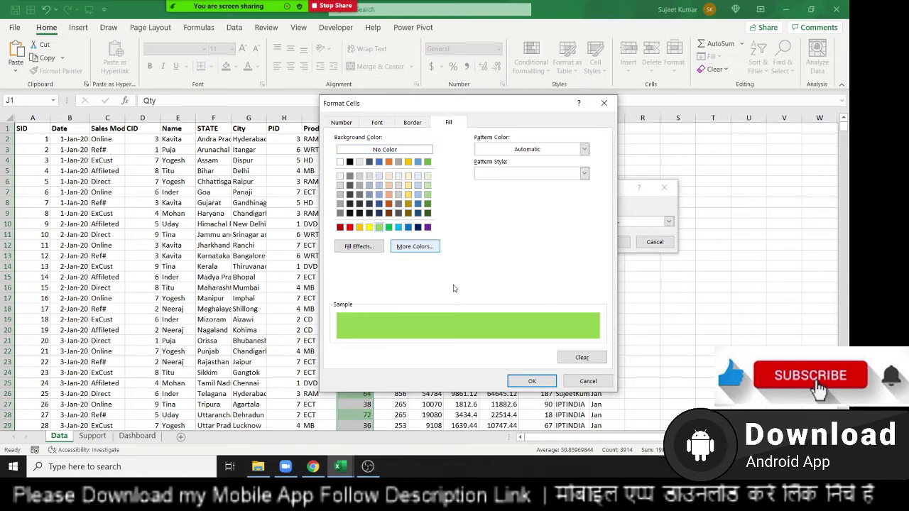
pyautogui.click(539, 382)
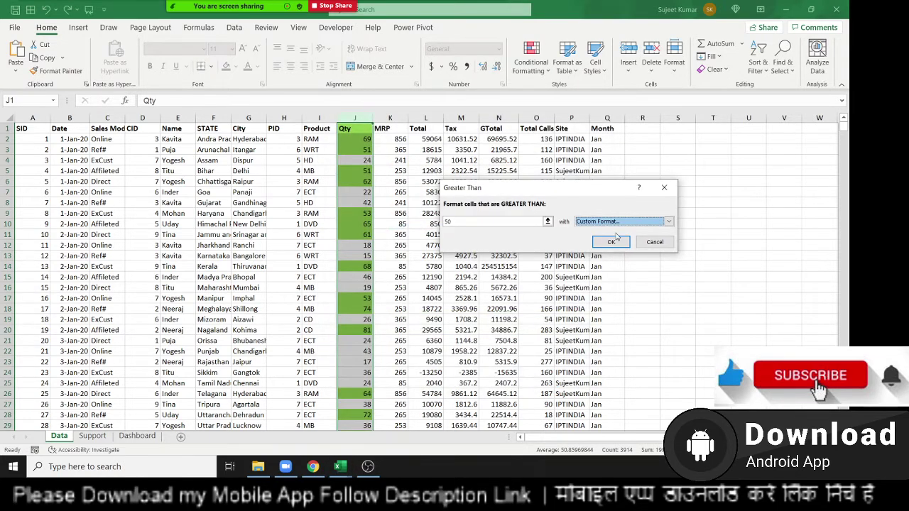
pyautogui.click(616, 242)
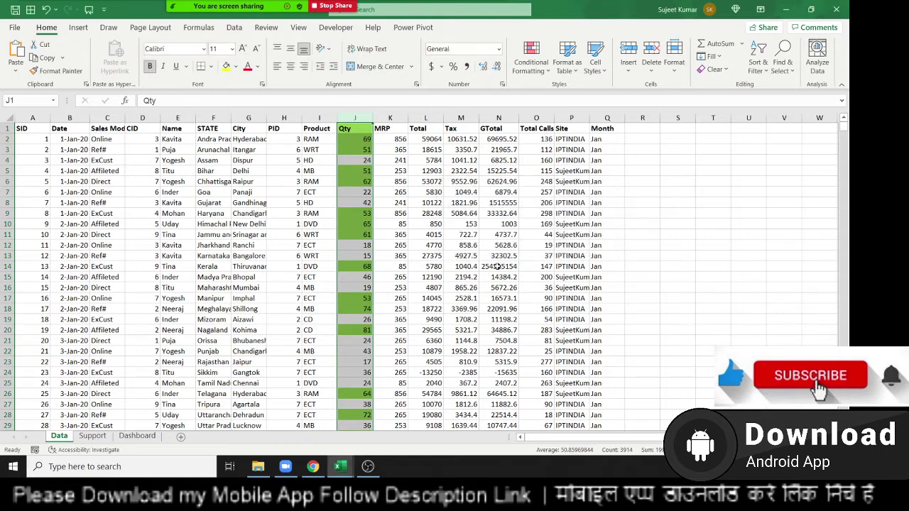
pyautogui.click(413, 276)
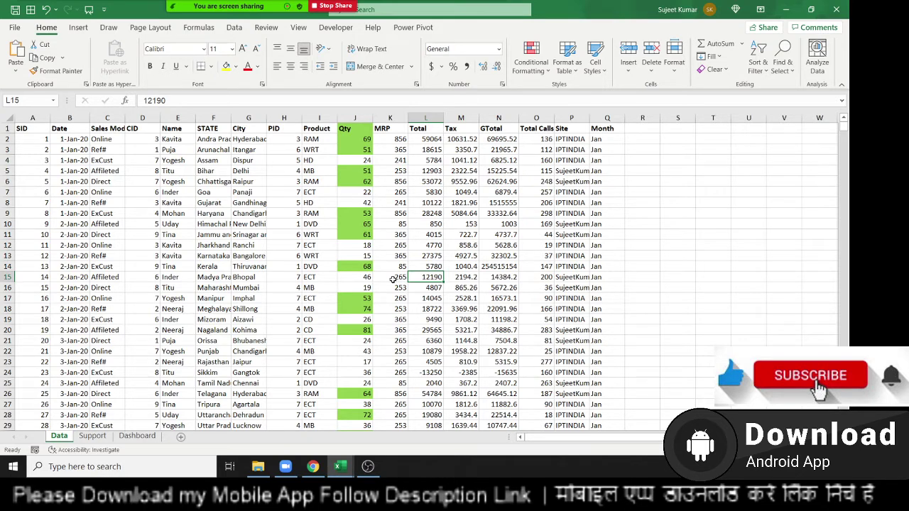
# Step: Enter 17 in Qty cell J14 to test the green highlight rule
pyautogui.press('Up')
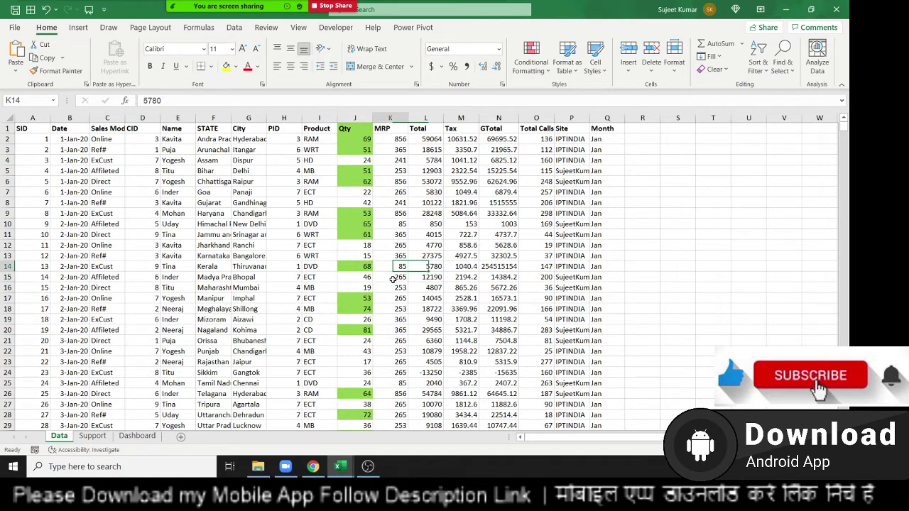
pyautogui.press('Left')
pyautogui.press('Left')
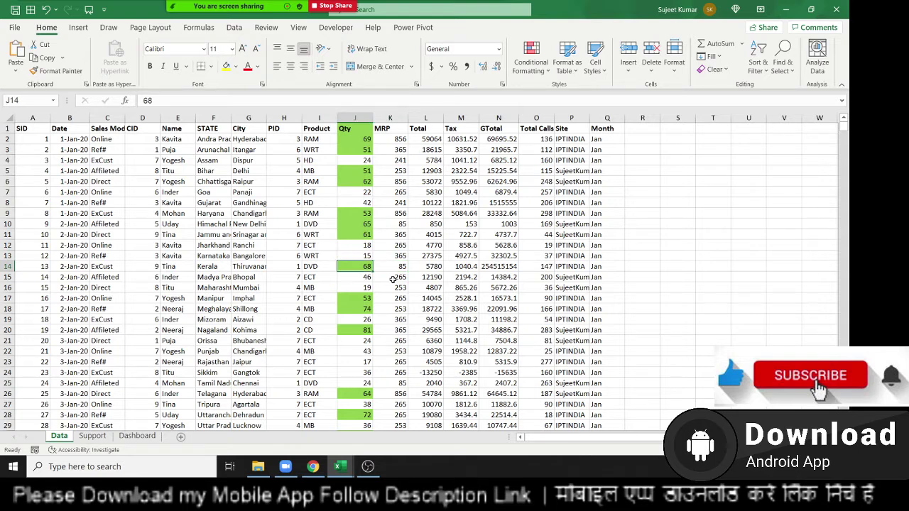
pyautogui.write('17')
pyautogui.press('Return')
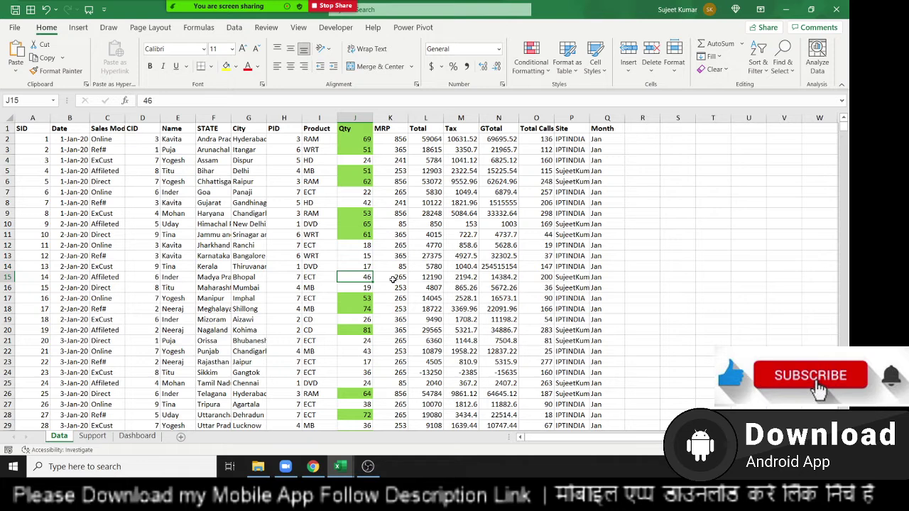
# Step: Set J14 back to 71 so it stays green, then select the MRP column
pyautogui.press('Up')
pyautogui.write('71')
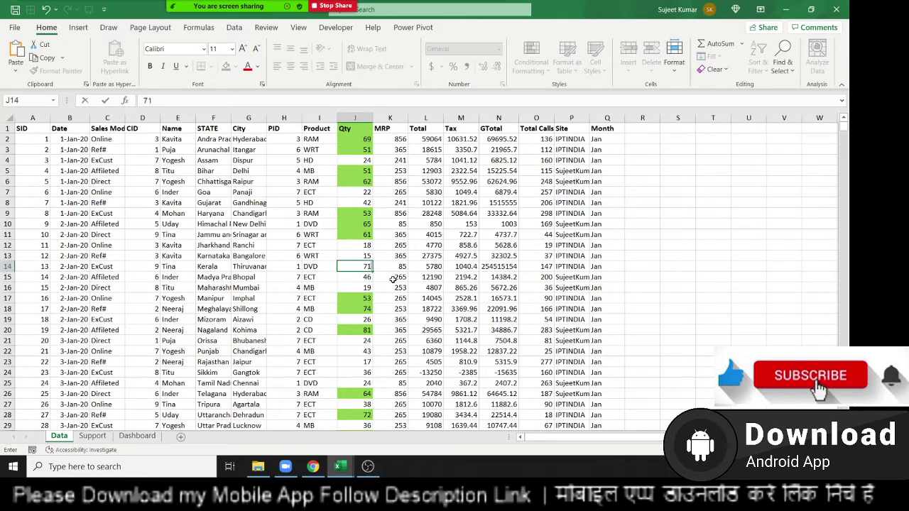
pyautogui.press('Return')
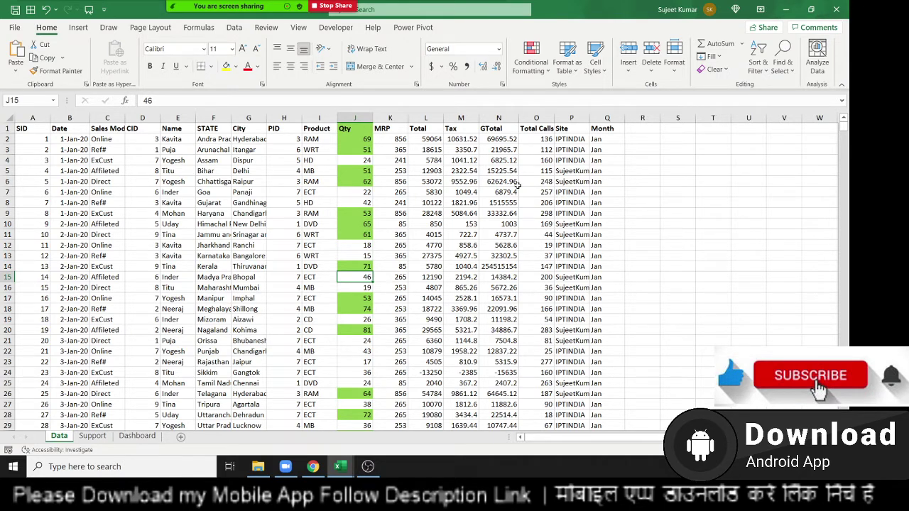
pyautogui.click(395, 118)
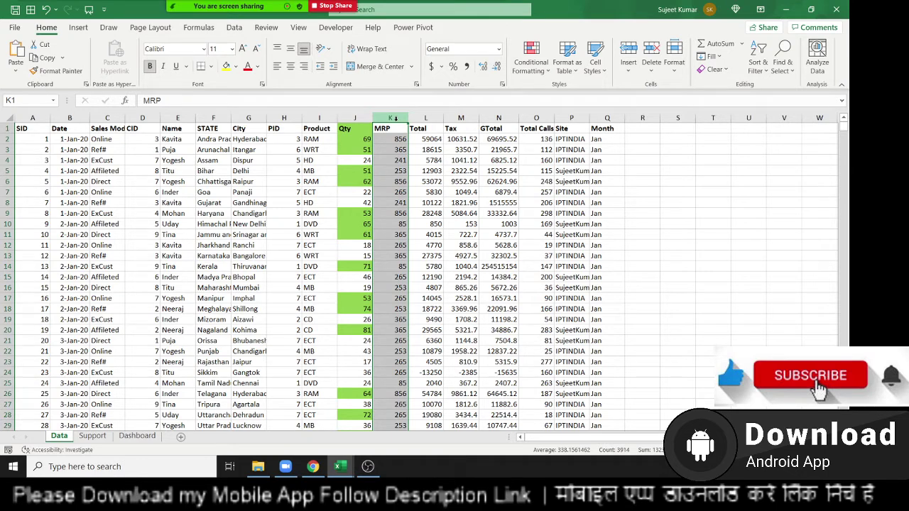
pyautogui.click(517, 62)
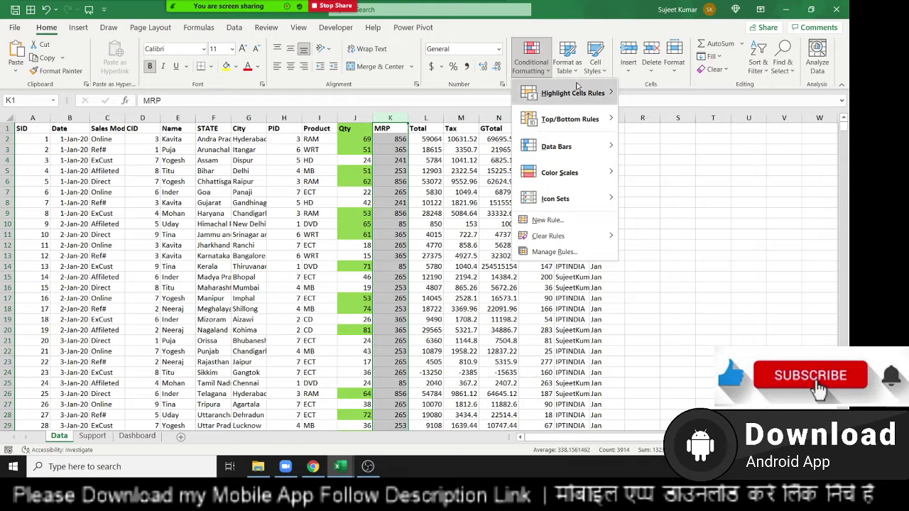
pyautogui.moveTo(579, 93)
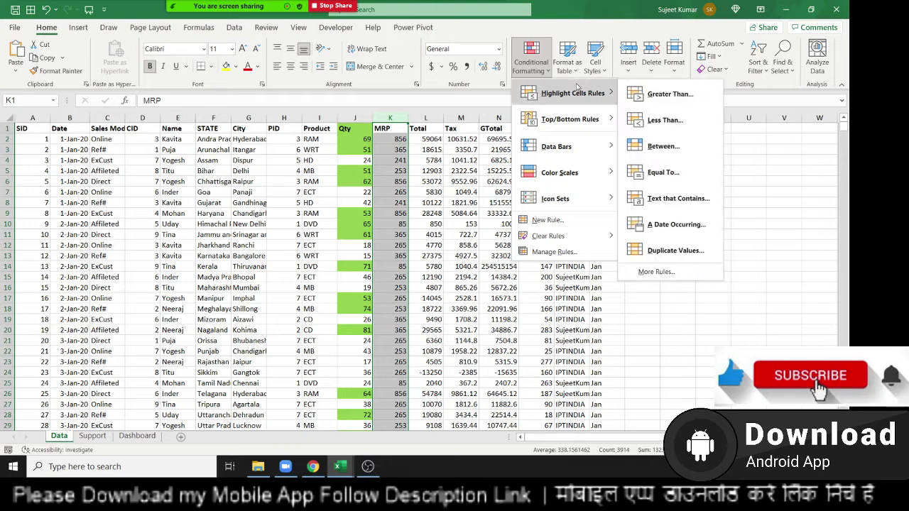
pyautogui.click(660, 96)
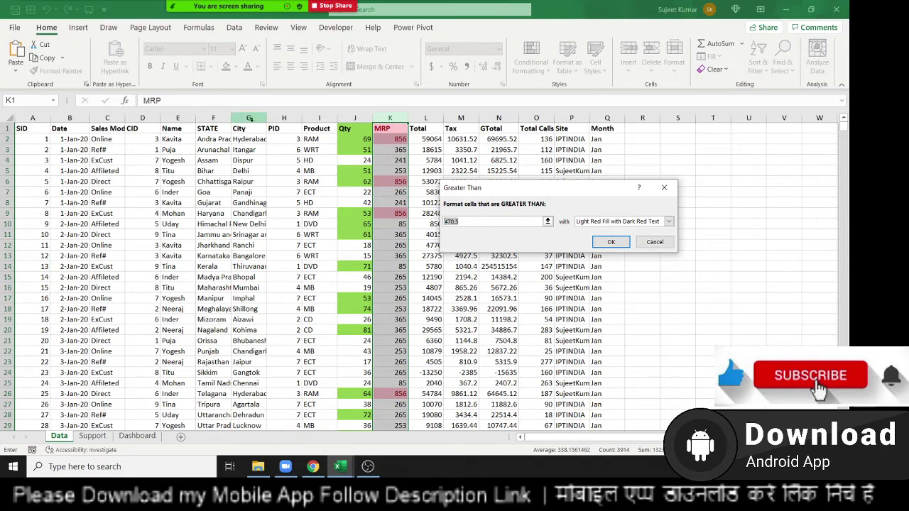
pyautogui.press('Escape')
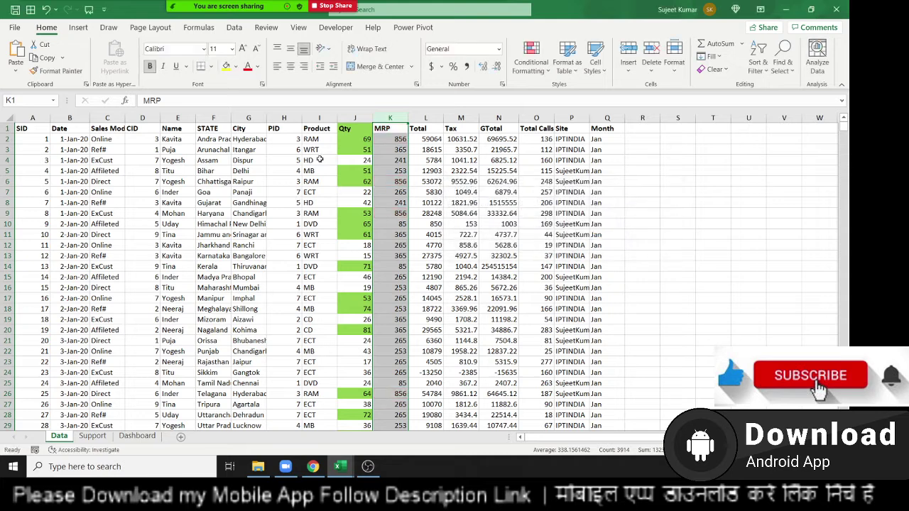
# Step: Add AutoFilter dropdowns to the header row and inspect the Qty filter options without filtering
pyautogui.click(344, 128)
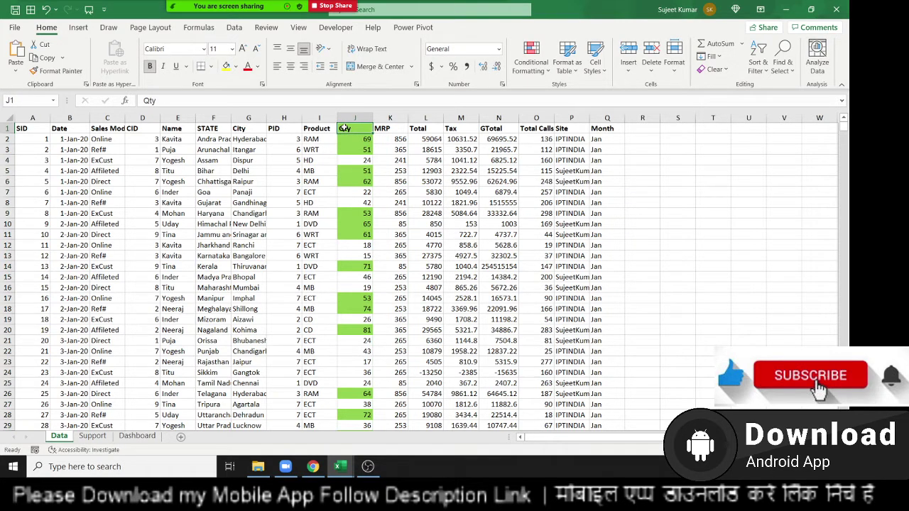
pyautogui.hotkey('ctrl', 'shift', 'l')
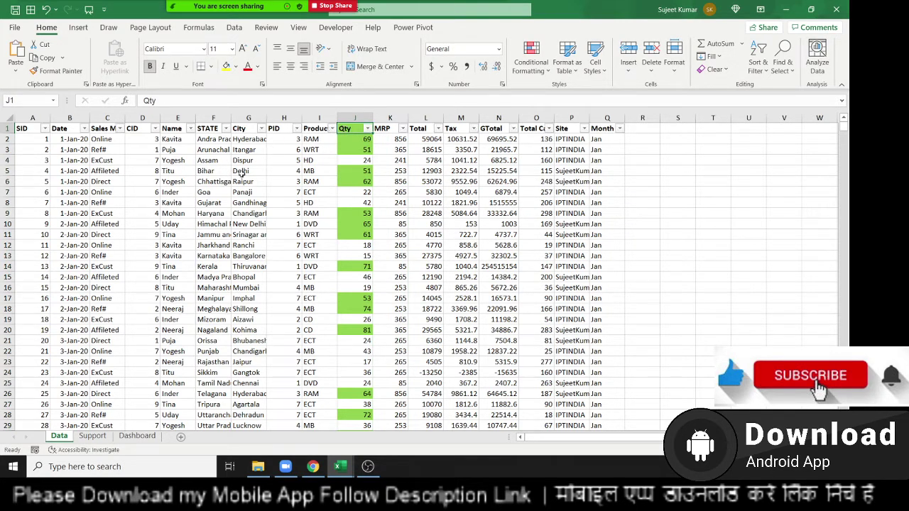
pyautogui.click(367, 128)
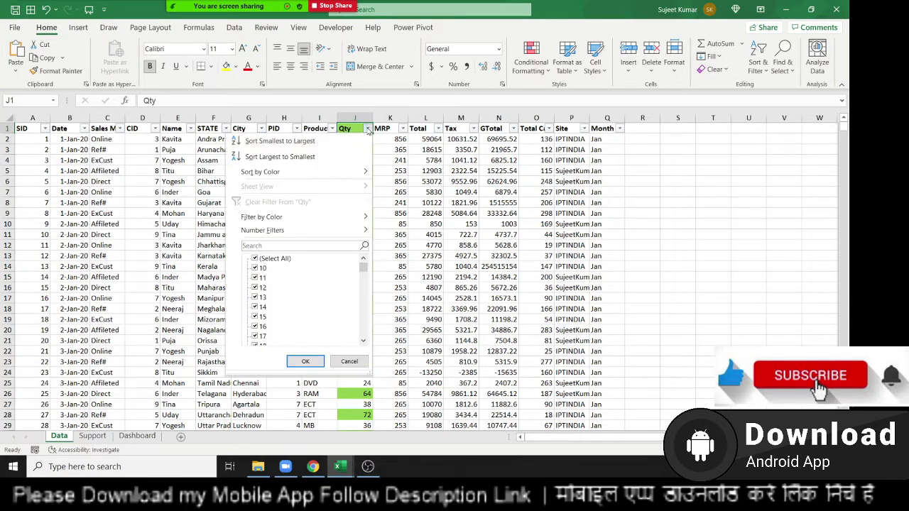
pyautogui.moveTo(315, 229)
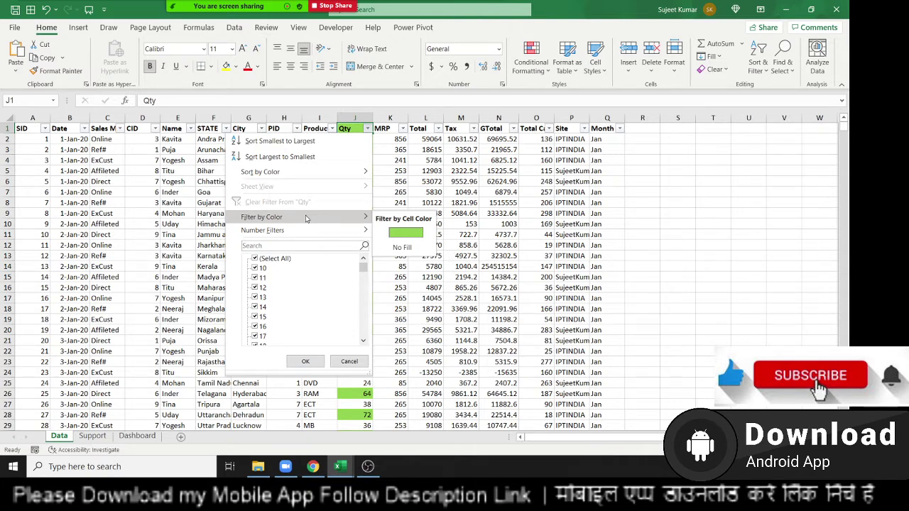
pyautogui.press('Escape')
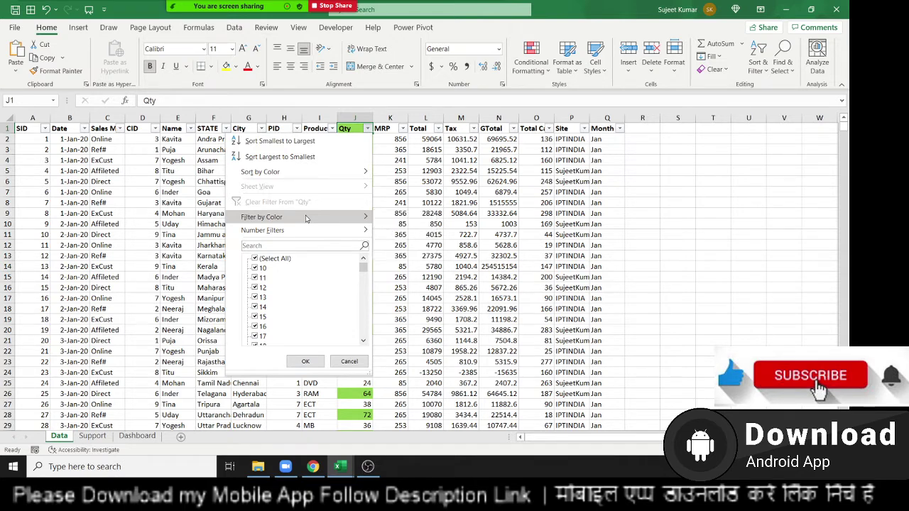
pyautogui.press('Escape')
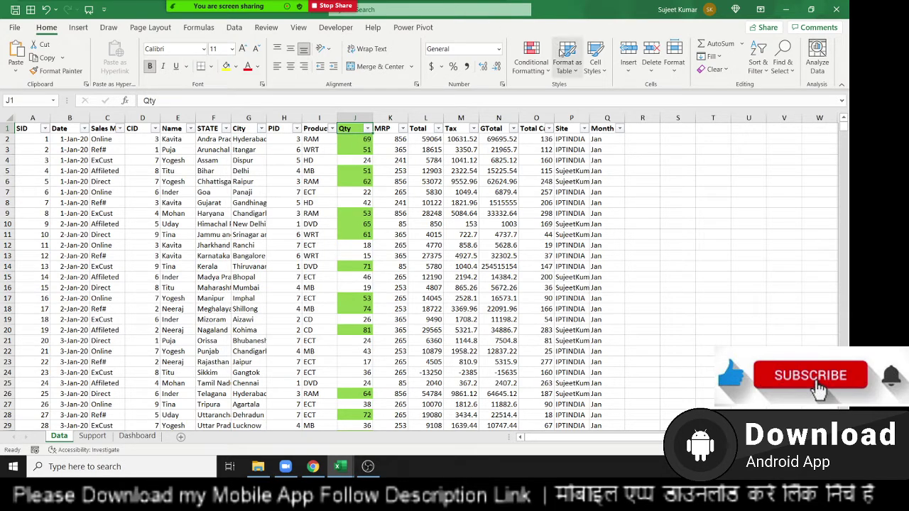
pyautogui.rightClick(533, 66)
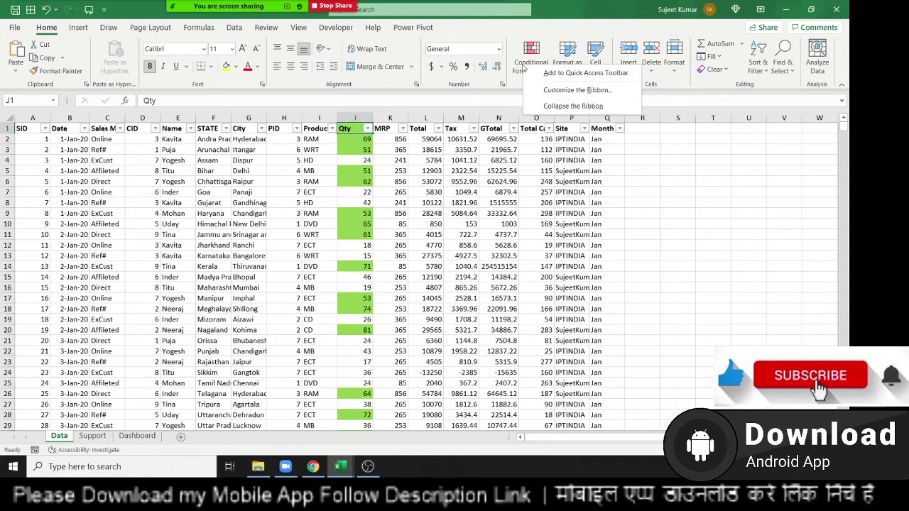
pyautogui.click(518, 71)
pyautogui.moveTo(575, 100)
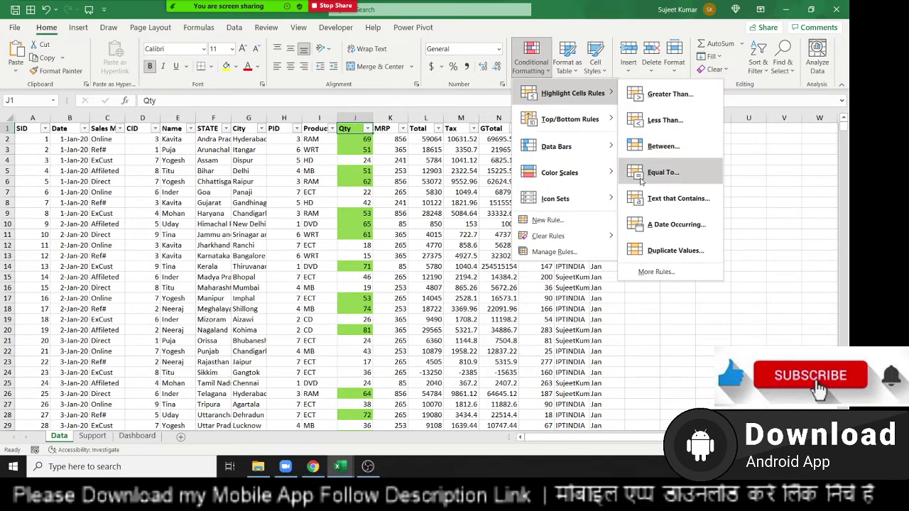
pyautogui.click(336, 179)
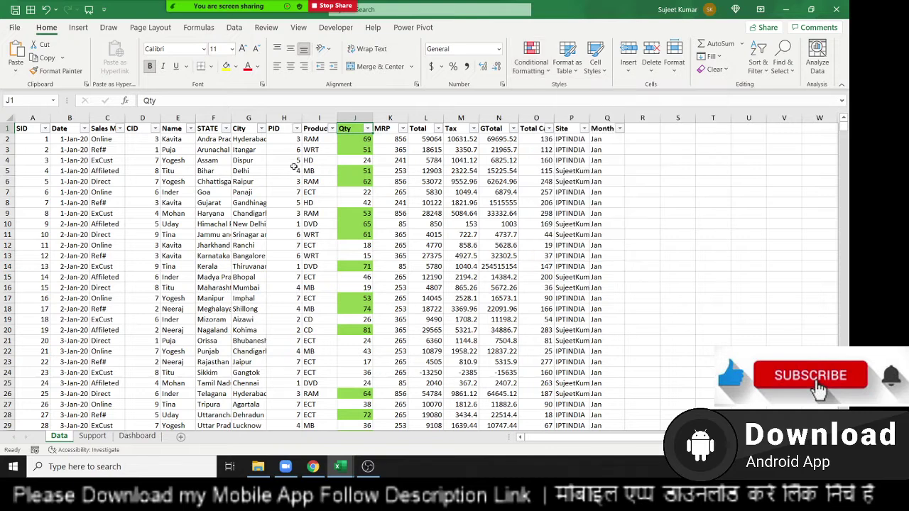
pyautogui.click(183, 119)
pyautogui.click(531, 62)
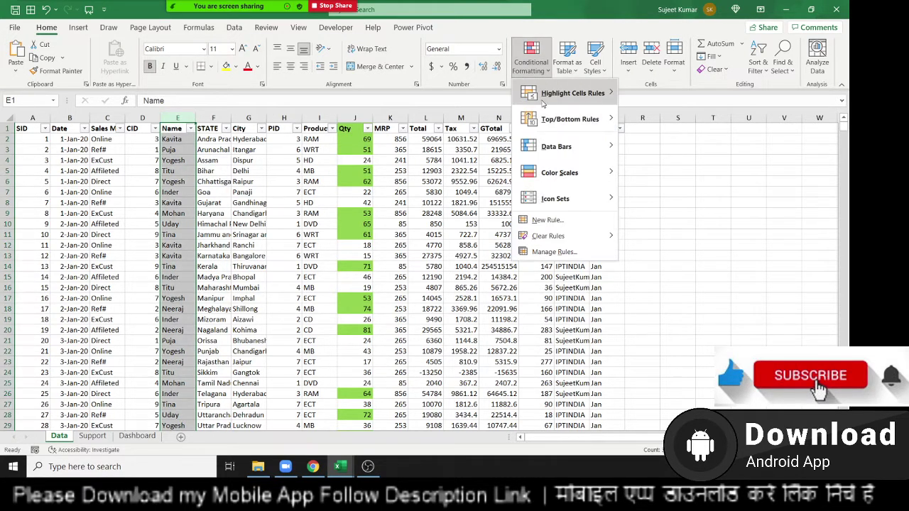
pyautogui.moveTo(568, 93)
pyautogui.click(663, 173)
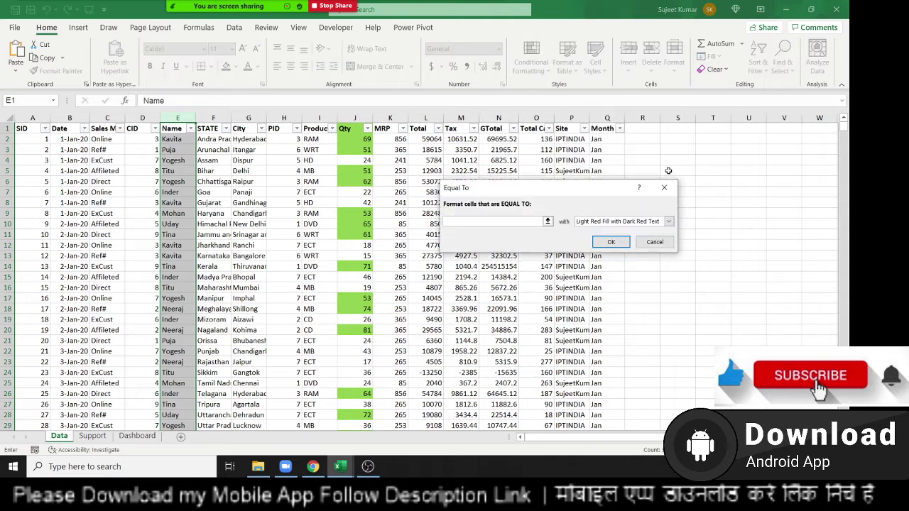
pyautogui.write('Puja')
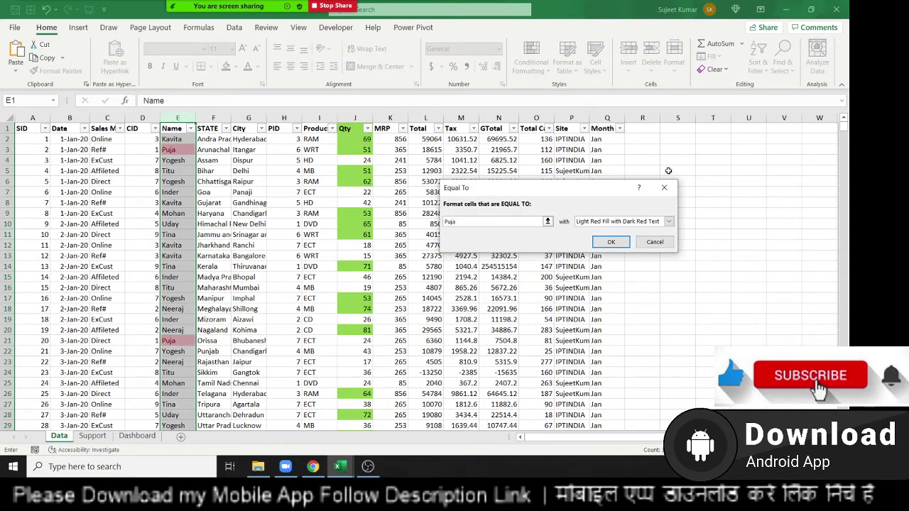
pyautogui.press('Escape')
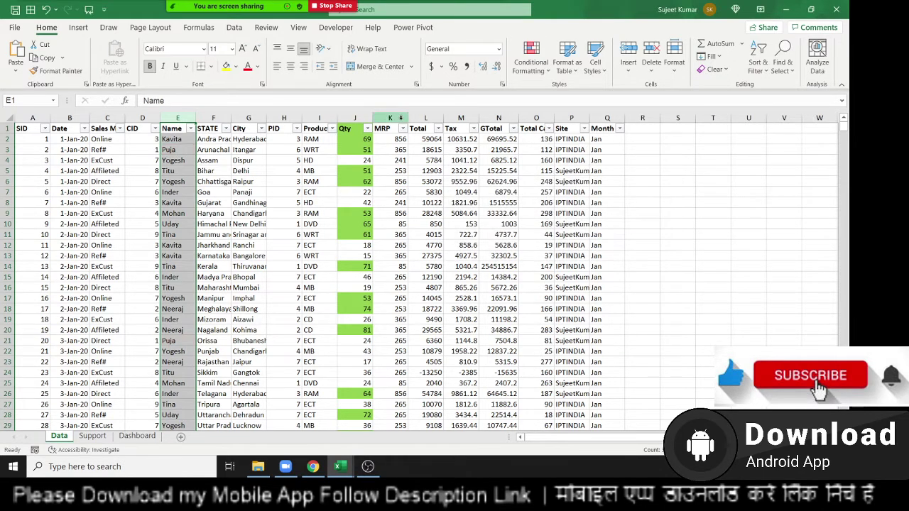
pyautogui.click(398, 117)
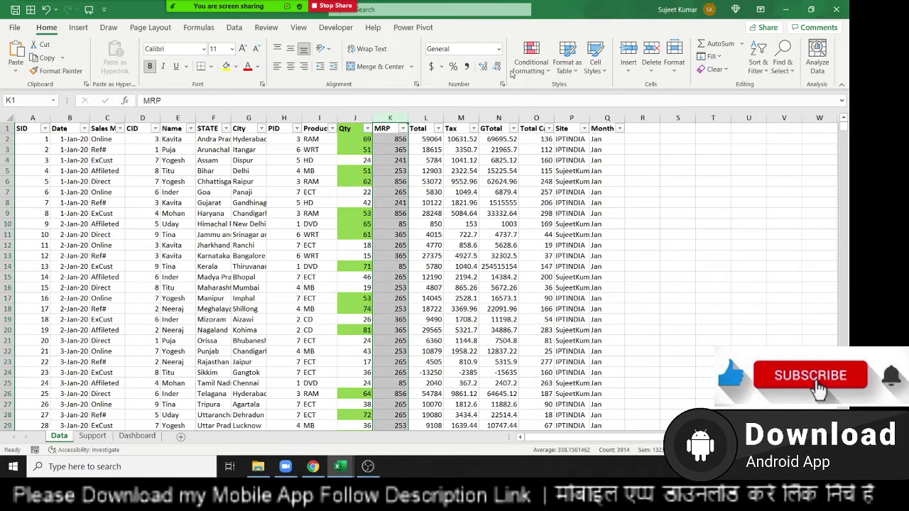
pyautogui.click(536, 70)
pyautogui.moveTo(569, 93)
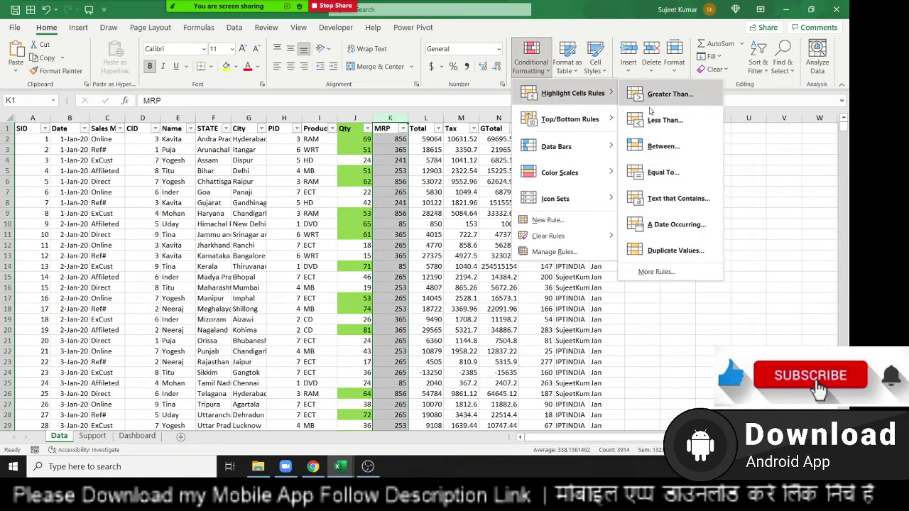
pyautogui.click(660, 172)
pyautogui.write('253')
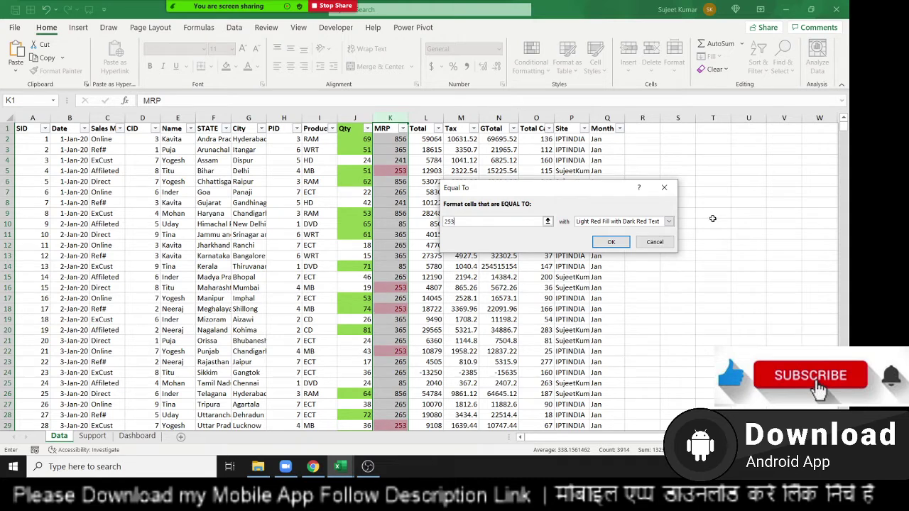
pyautogui.click(660, 223)
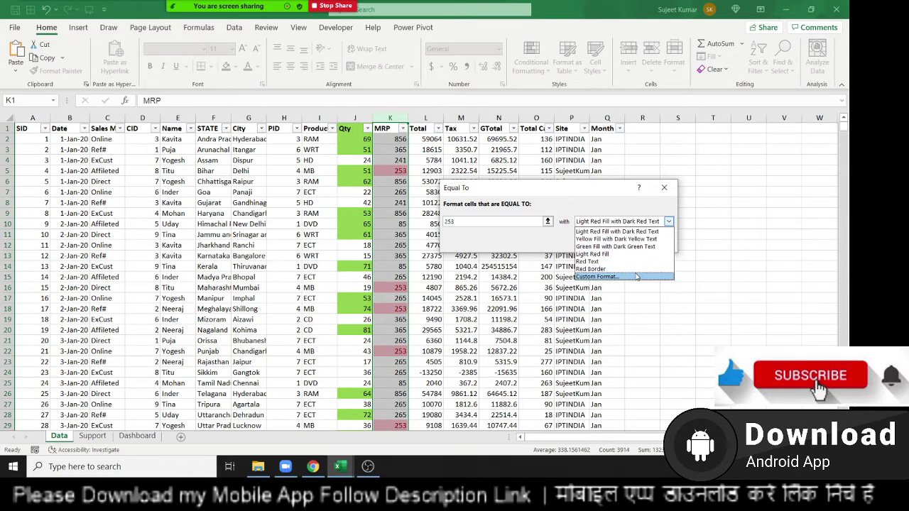
pyautogui.press('Escape')
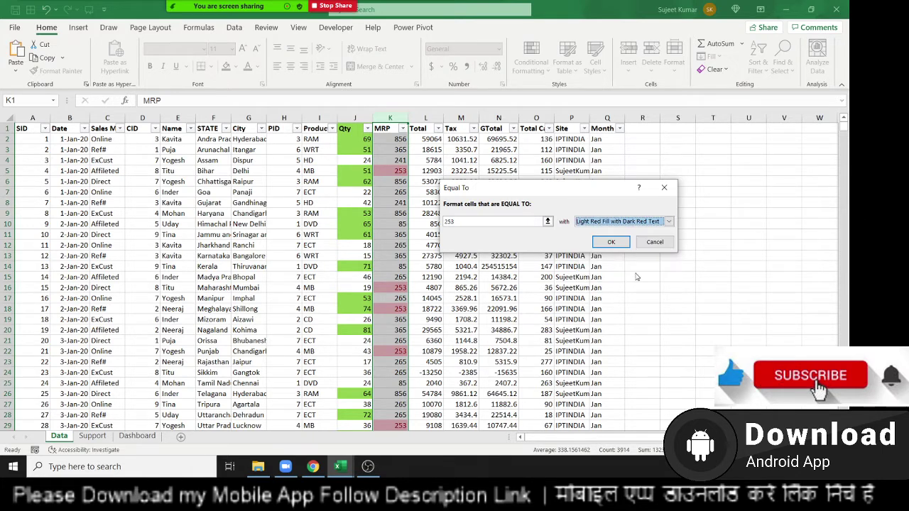
pyautogui.press('Escape')
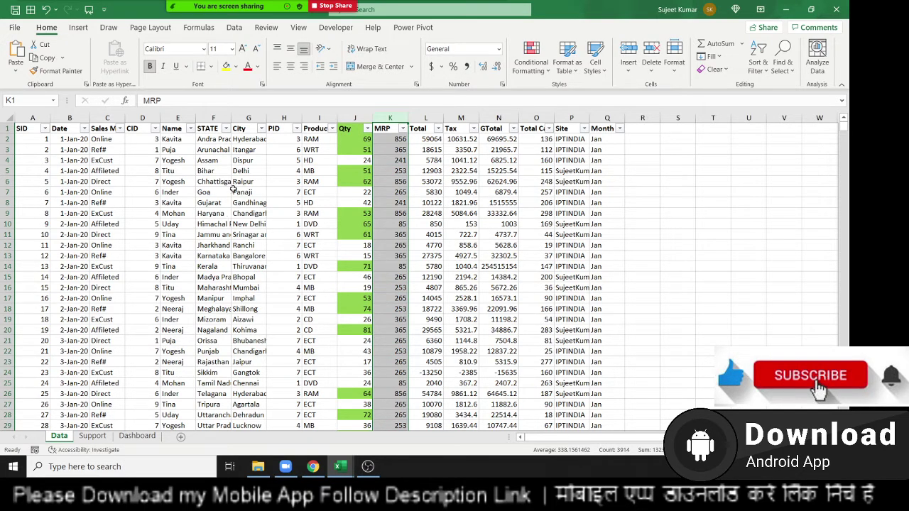
pyautogui.click(248, 118)
pyautogui.click(531, 60)
pyautogui.moveTo(529, 100)
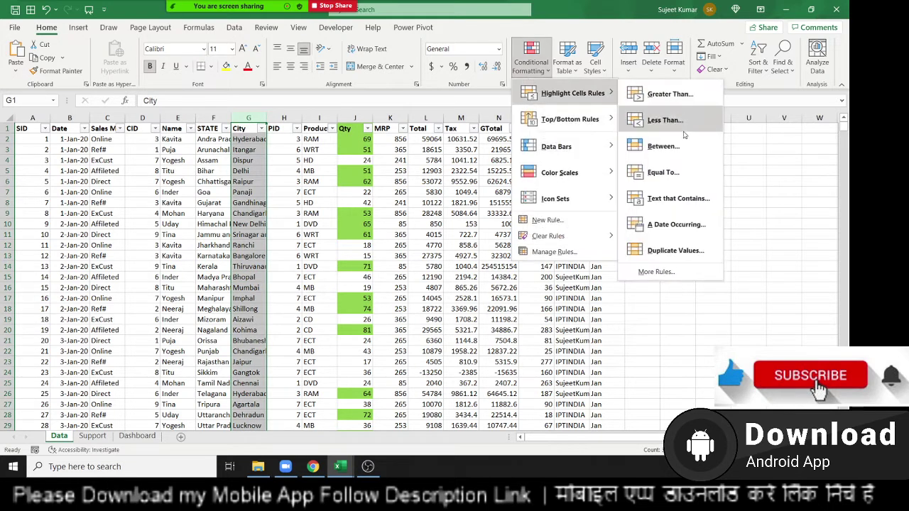
pyautogui.click(667, 171)
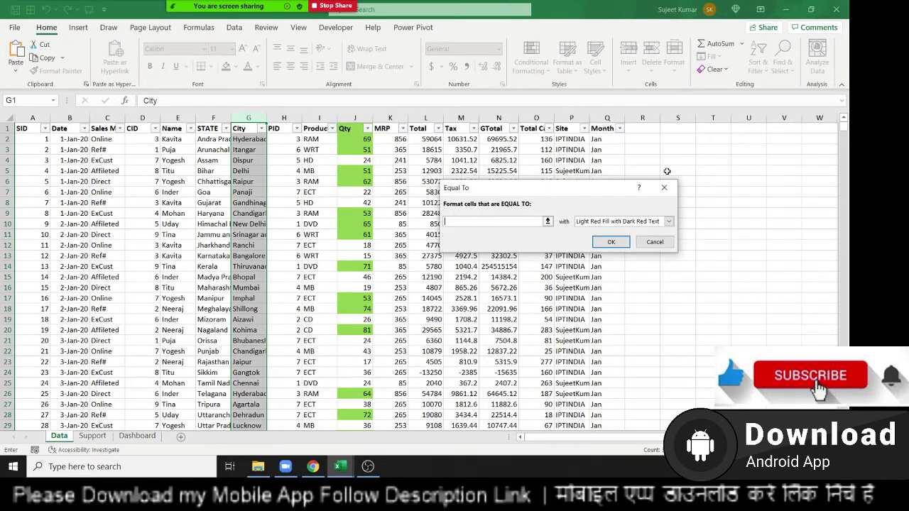
pyautogui.write('Del')
pyautogui.write('hi')
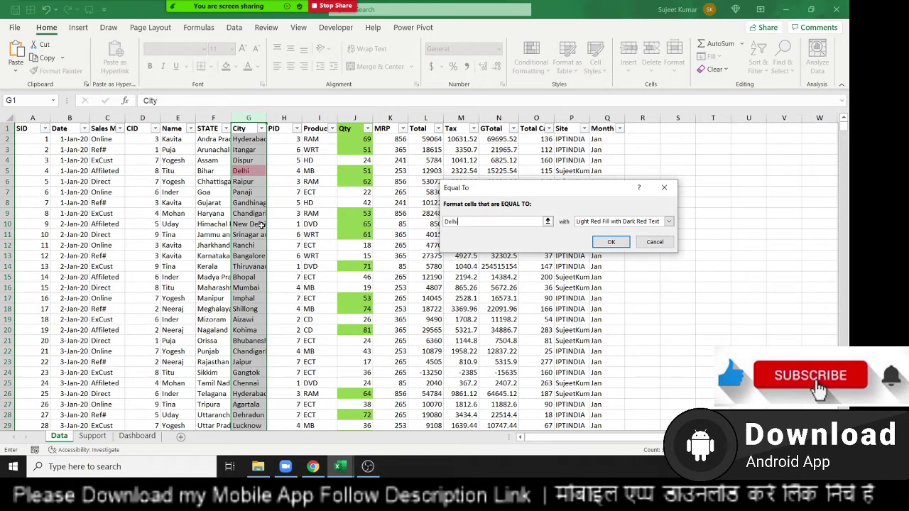
pyautogui.press('Escape')
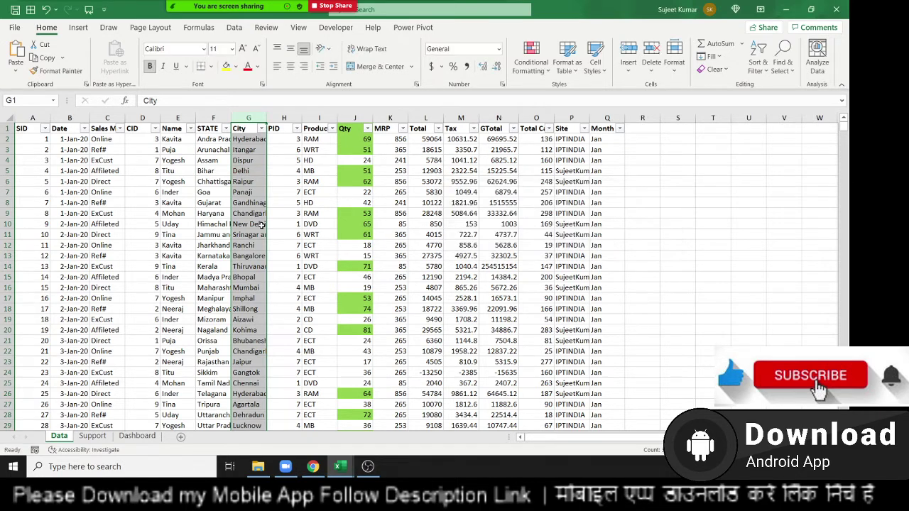
pyautogui.click(536, 71)
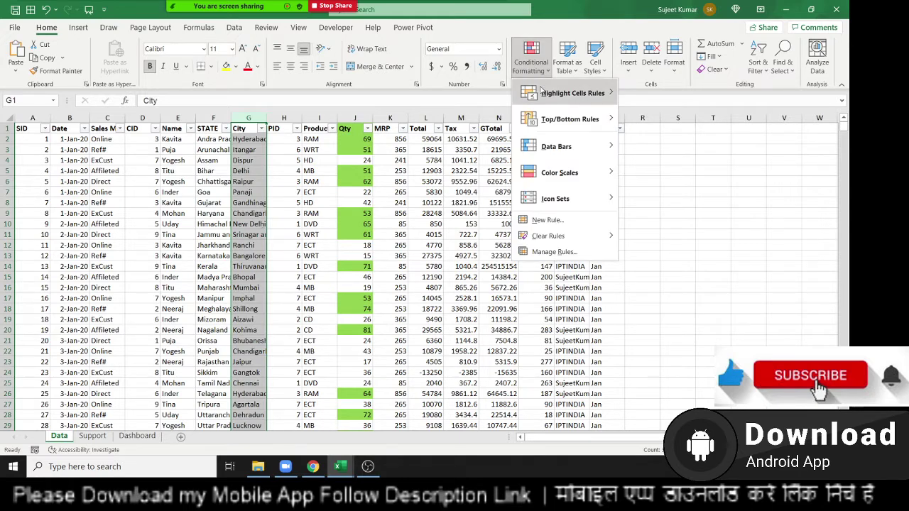
pyautogui.moveTo(542, 91)
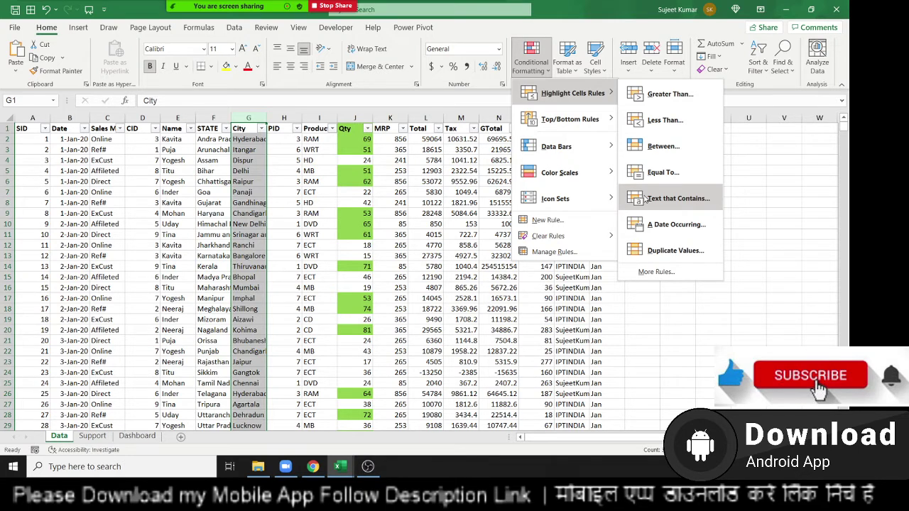
pyautogui.click(645, 200)
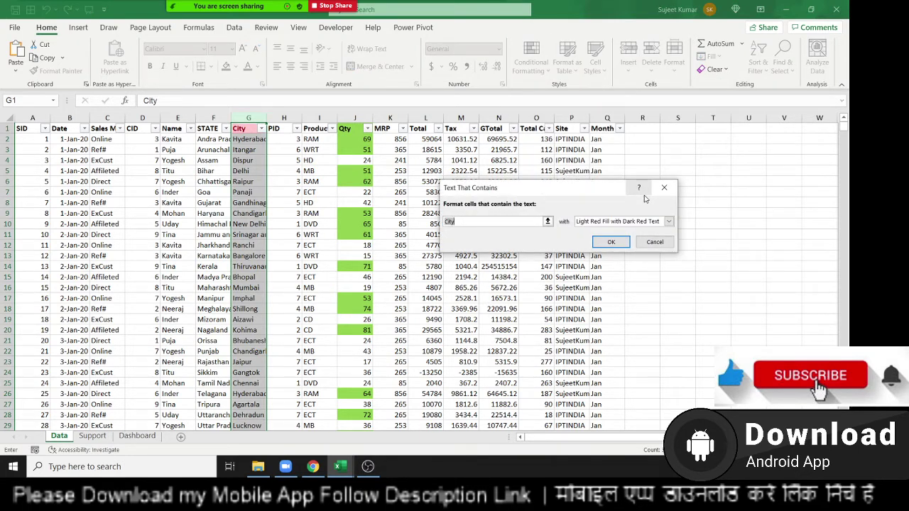
pyautogui.write('delhi')
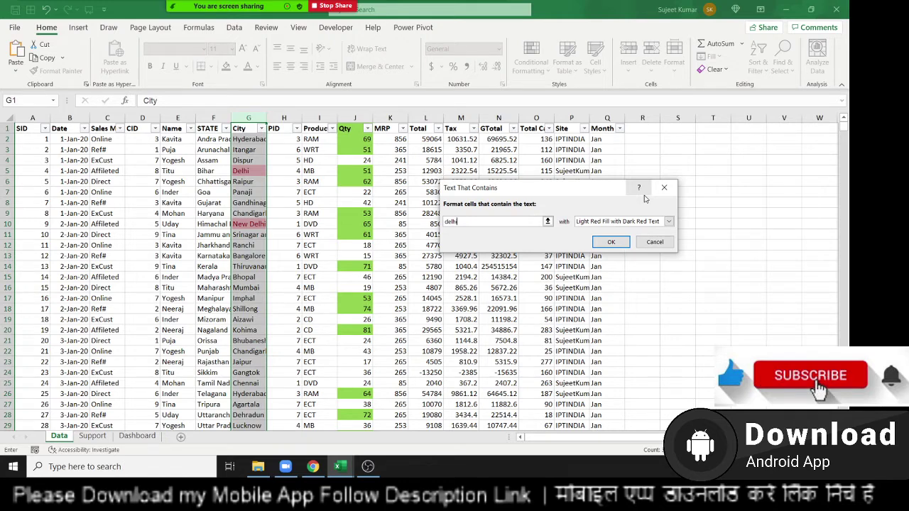
pyautogui.press('Escape')
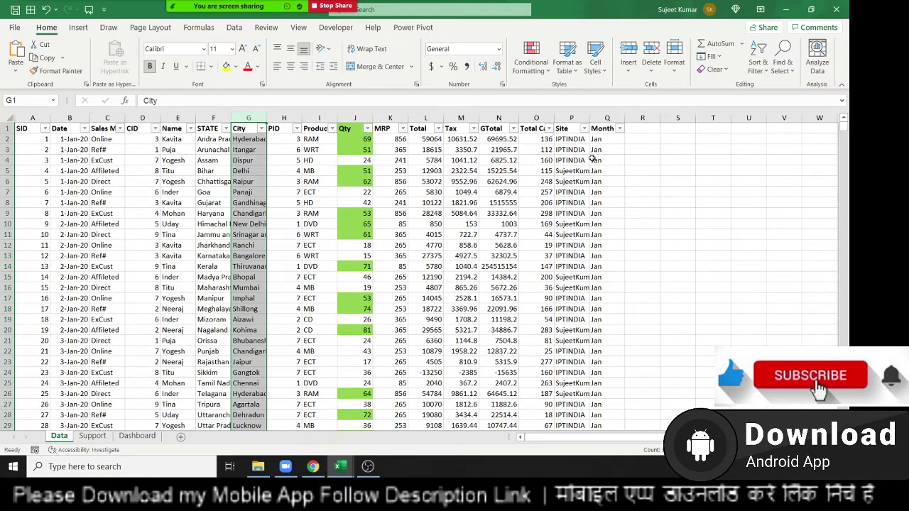
# Step: Enter 5/24 as the first date in cell B2
pyautogui.click(524, 63)
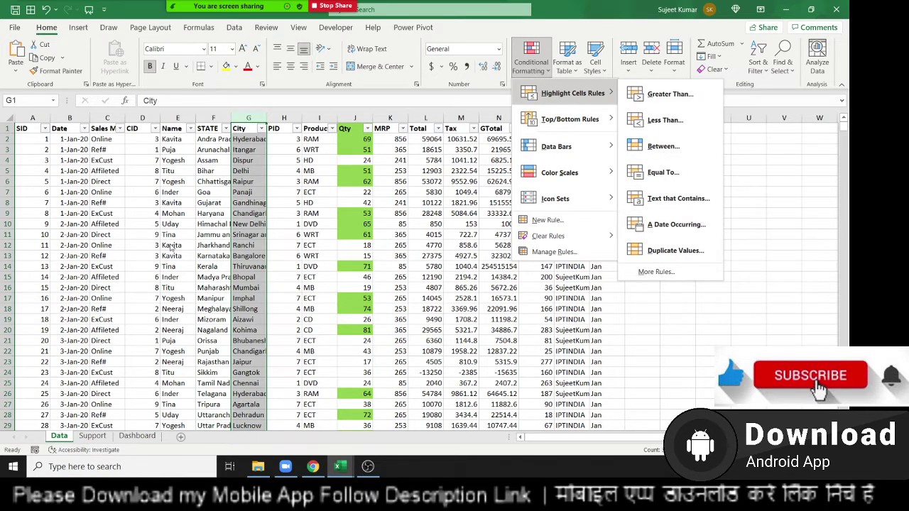
pyautogui.press('Escape')
pyautogui.click(71, 150)
pyautogui.click(74, 140)
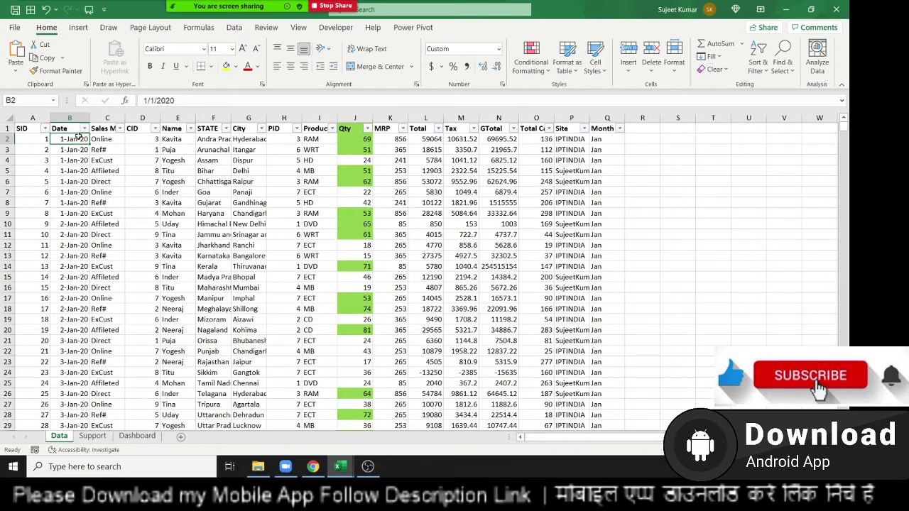
pyautogui.write('5/24')
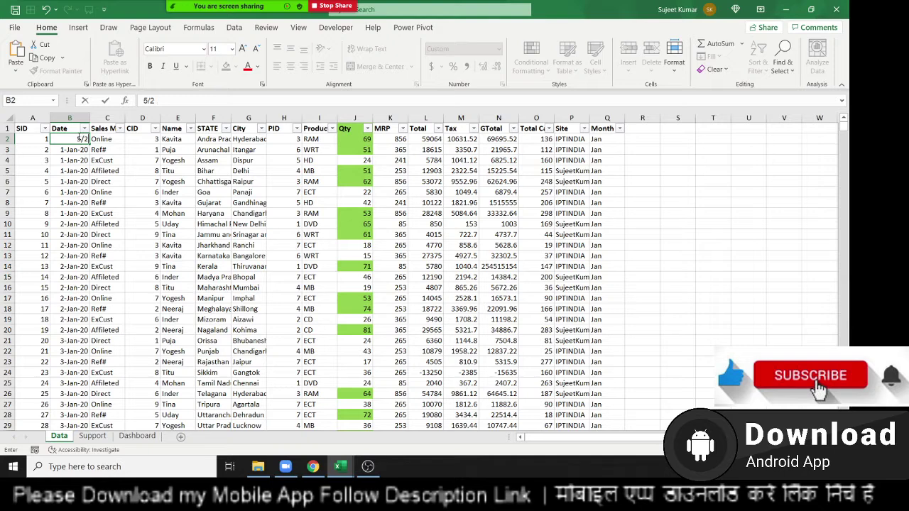
pyautogui.press('Return')
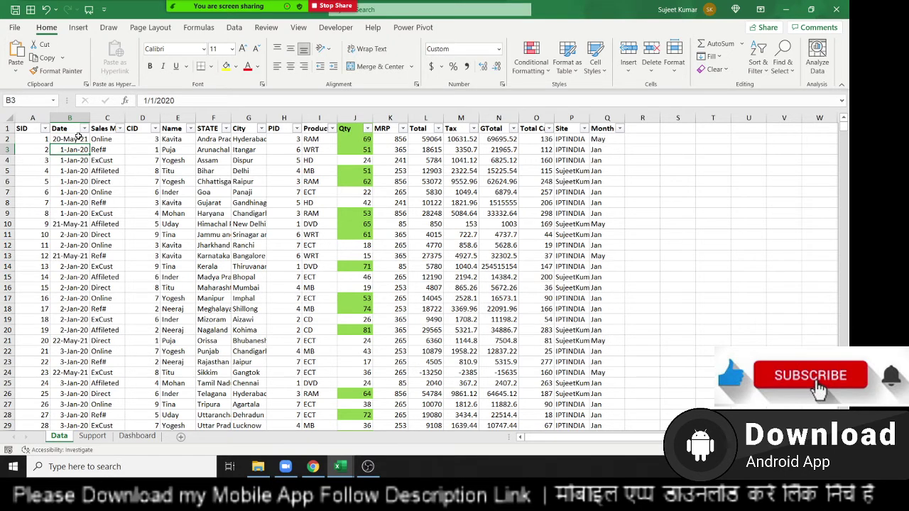
# Step: Fill the Date column down with daily dates and show Highlight Cells Rules
pyautogui.click(78, 140)
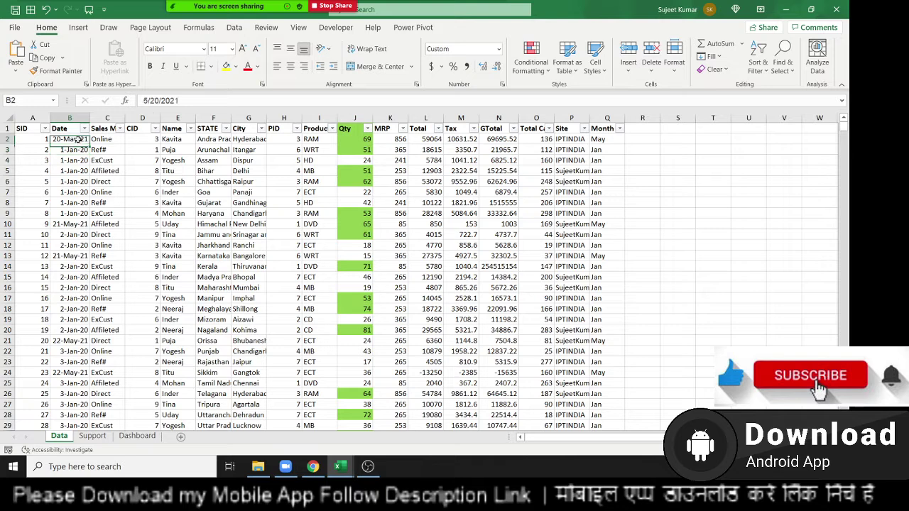
pyautogui.doubleClick(88, 144)
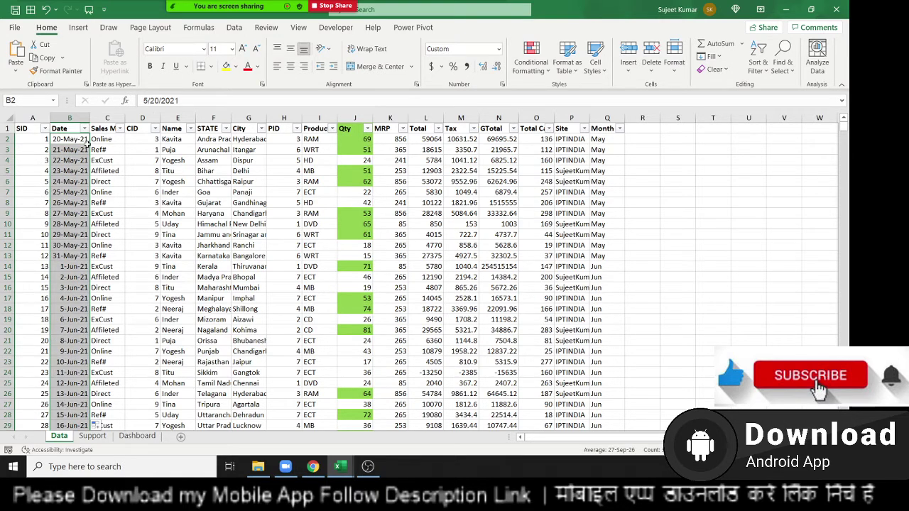
pyautogui.click(546, 72)
pyautogui.moveTo(566, 97)
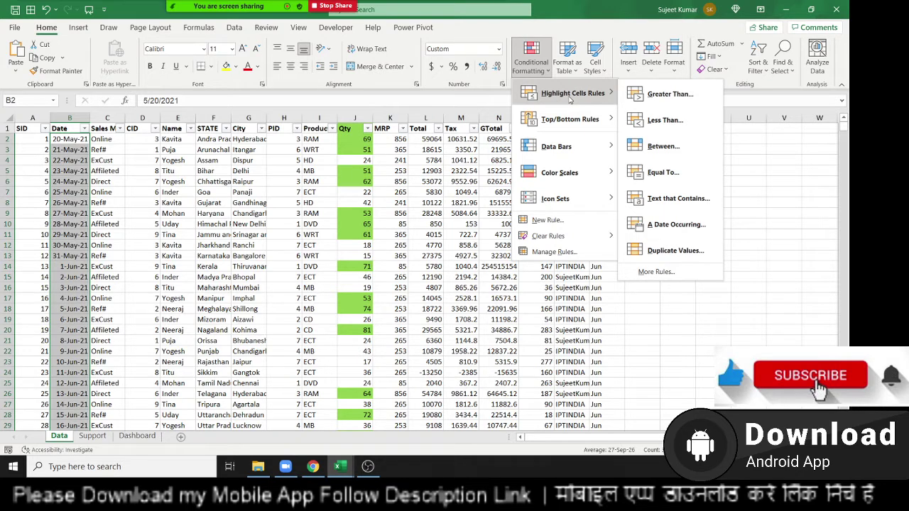
pyautogui.click(667, 98)
pyautogui.write('2')
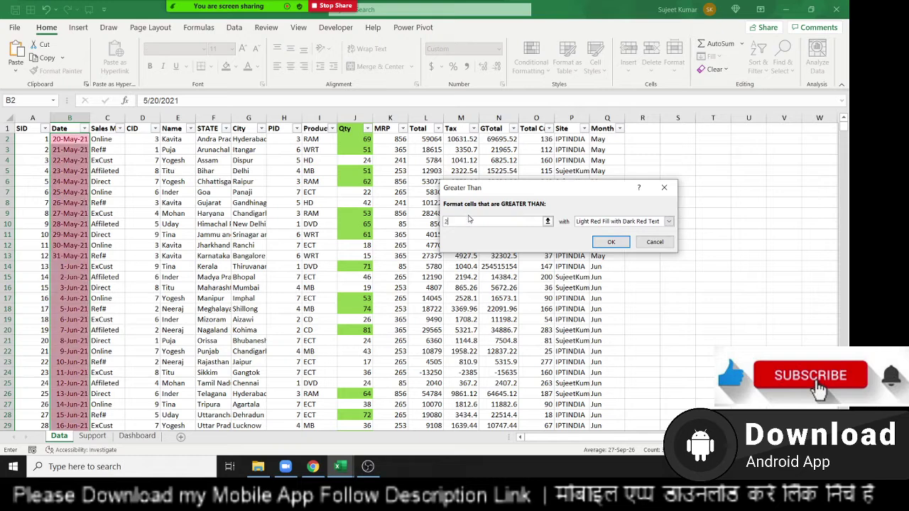
pyautogui.write('5-ma')
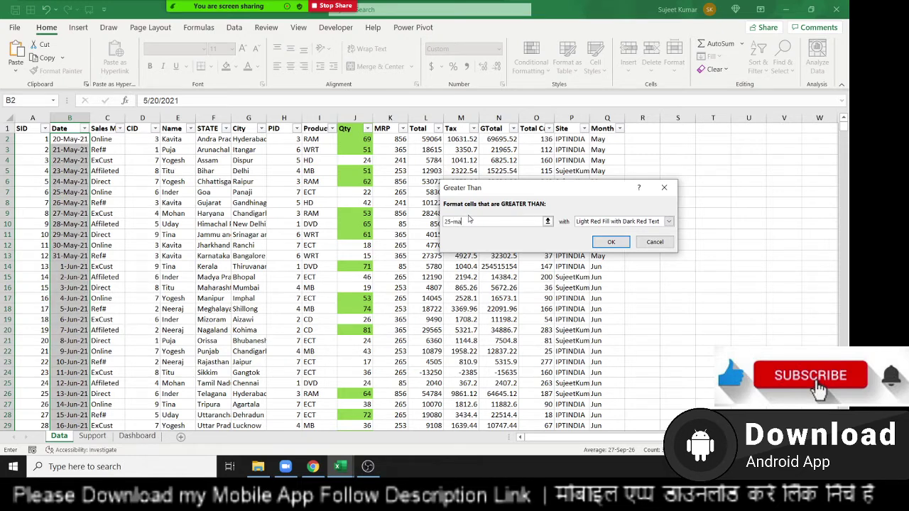
pyautogui.write('y')
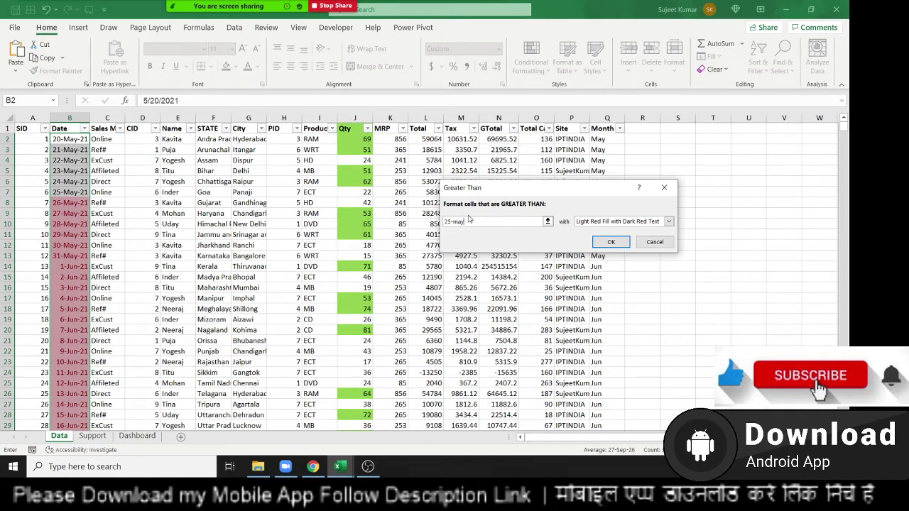
pyautogui.write('-2')
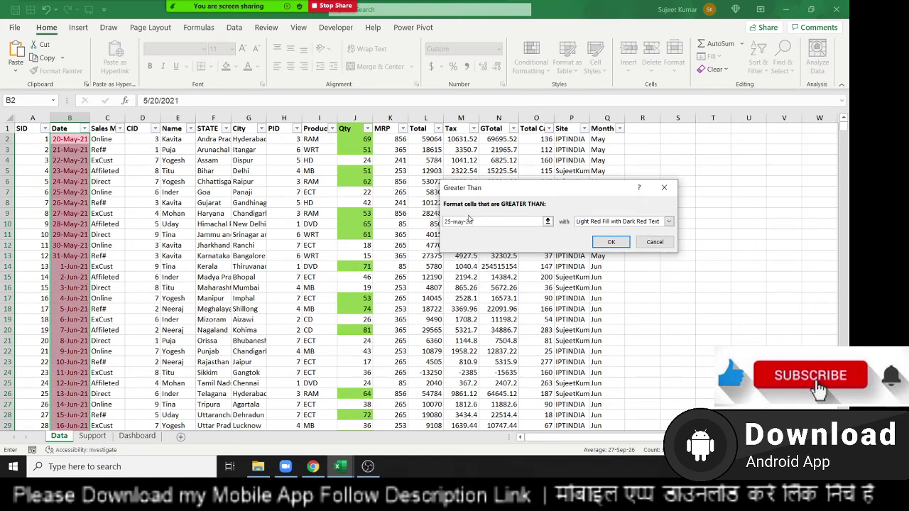
pyautogui.write('0')
pyautogui.press('BackSpace')
pyautogui.press('BackSpace')
pyautogui.press('BackSpace')
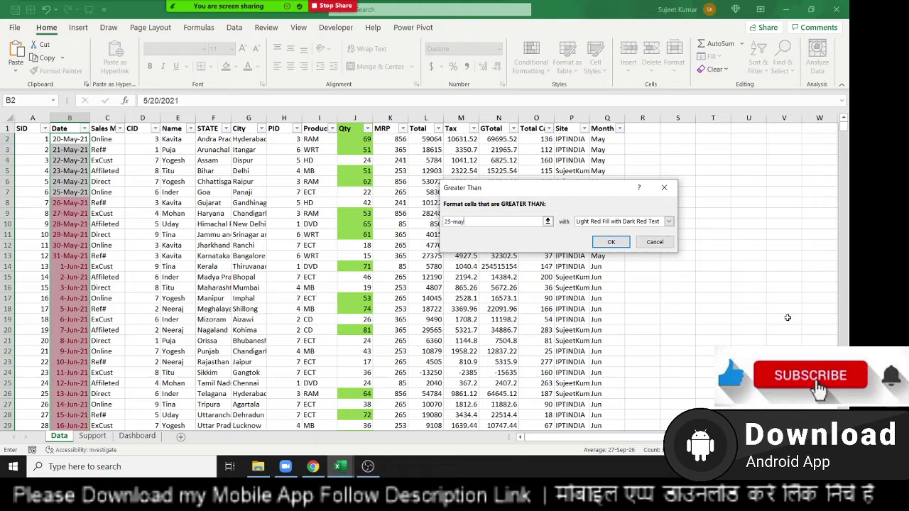
pyautogui.press('Escape')
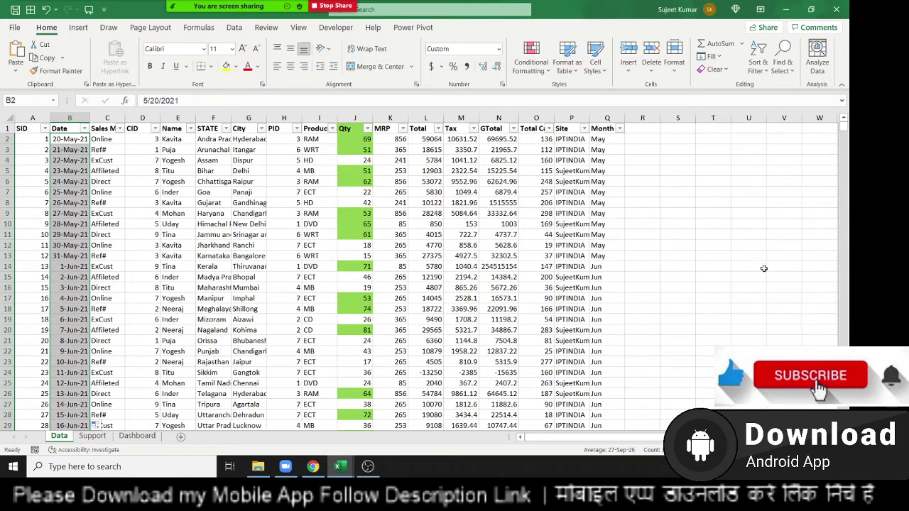
pyautogui.click(531, 59)
pyautogui.moveTo(561, 98)
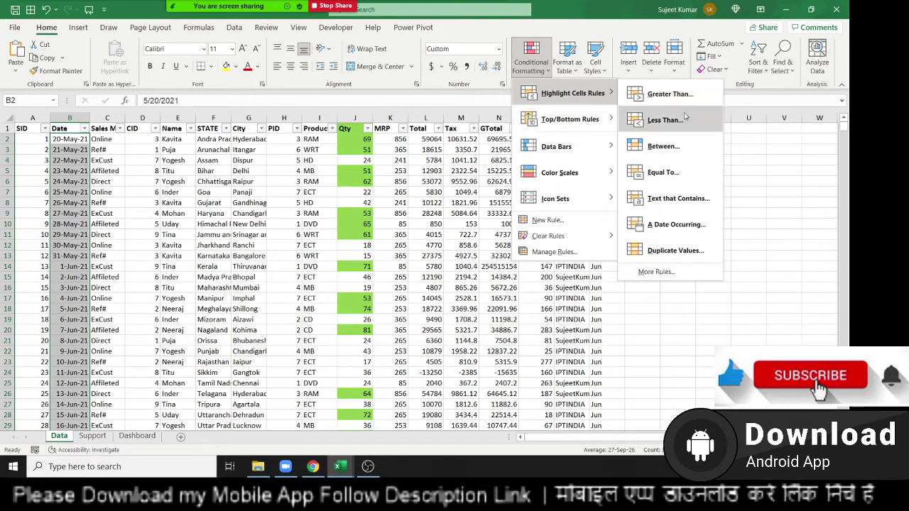
pyautogui.click(681, 174)
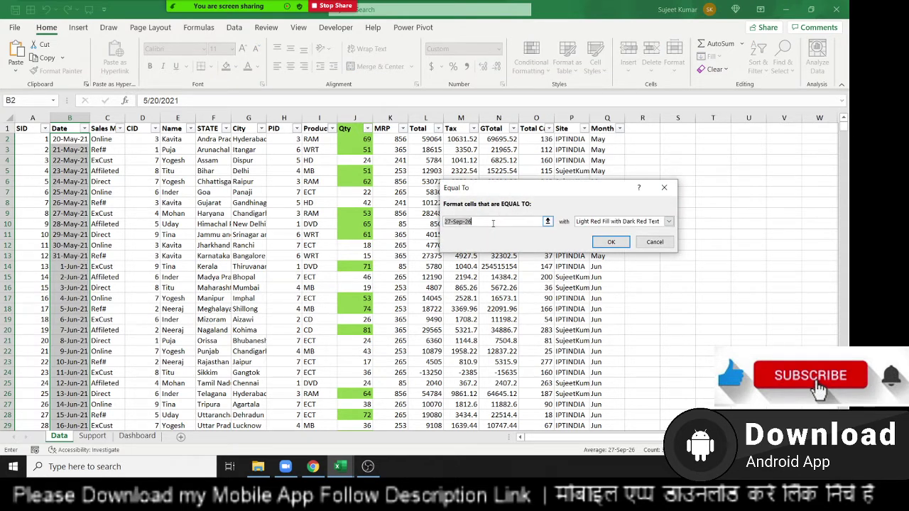
pyautogui.write('5/24')
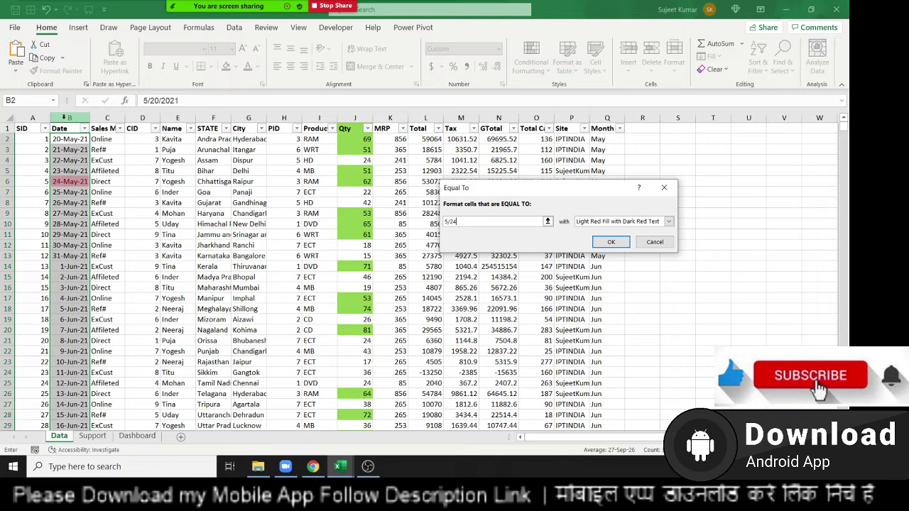
pyautogui.press('Escape')
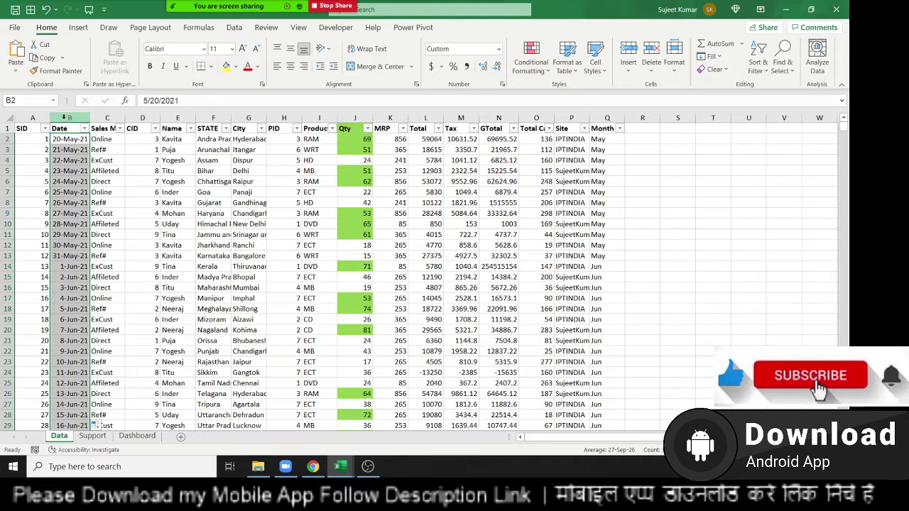
pyautogui.click(531, 62)
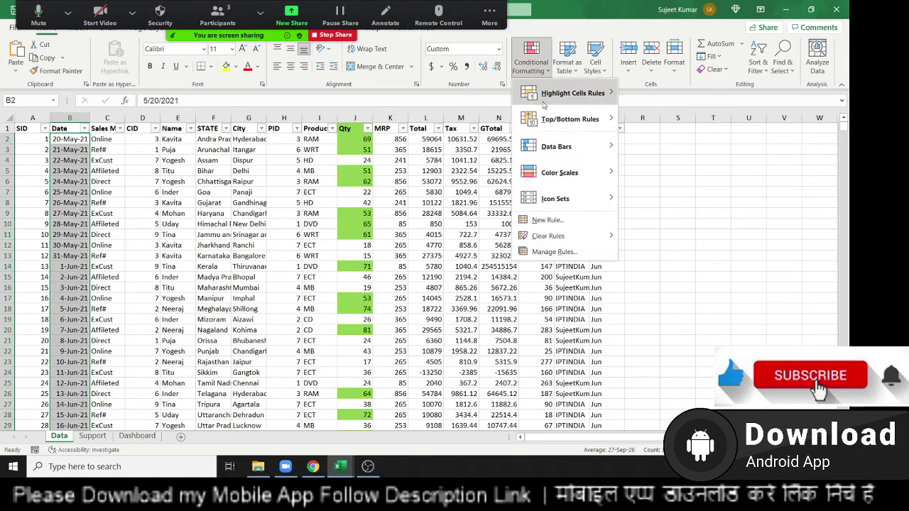
pyautogui.moveTo(548, 101)
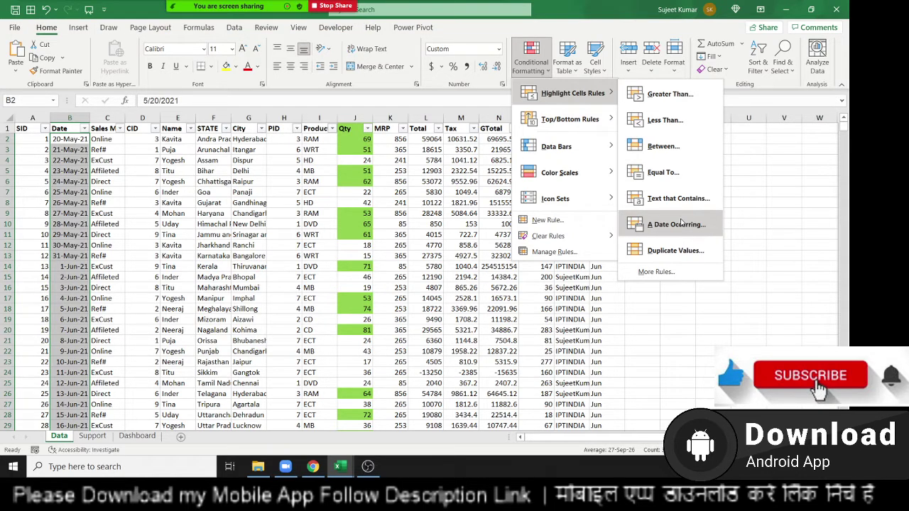
pyautogui.click(672, 226)
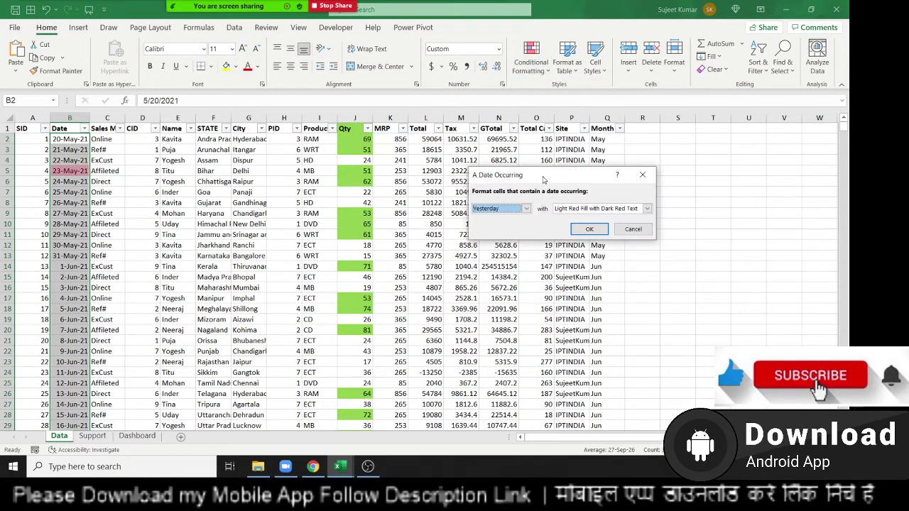
pyautogui.moveTo(542, 179); pyautogui.dragTo(384, 178)
pyautogui.click(367, 209)
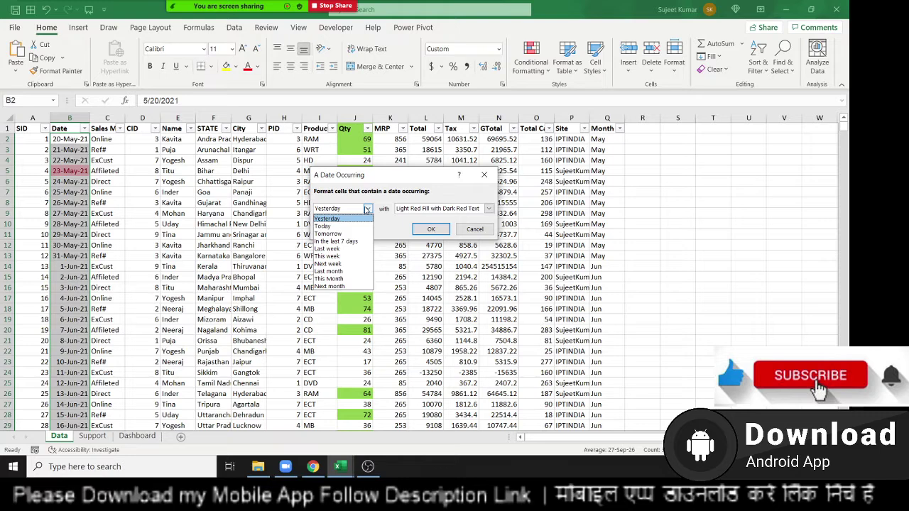
pyautogui.press('Down')
pyautogui.press('Return')
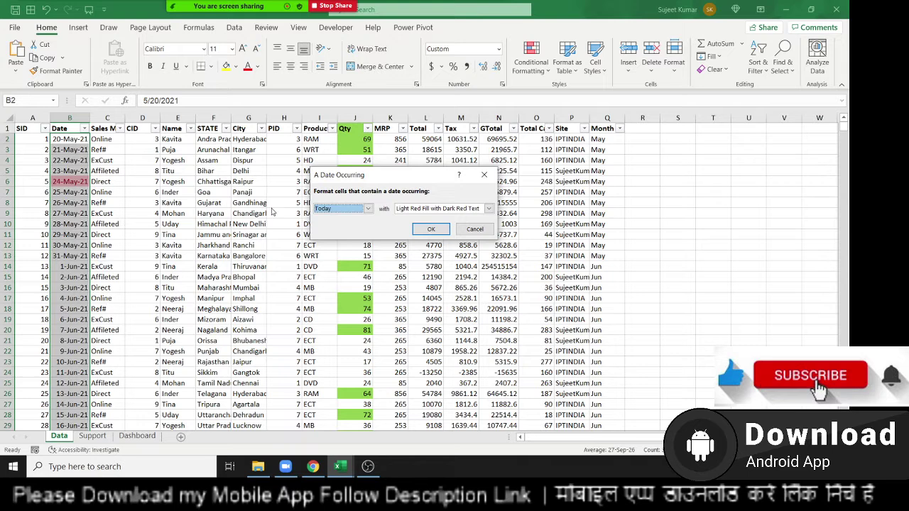
pyautogui.click(368, 208)
pyautogui.click(342, 234)
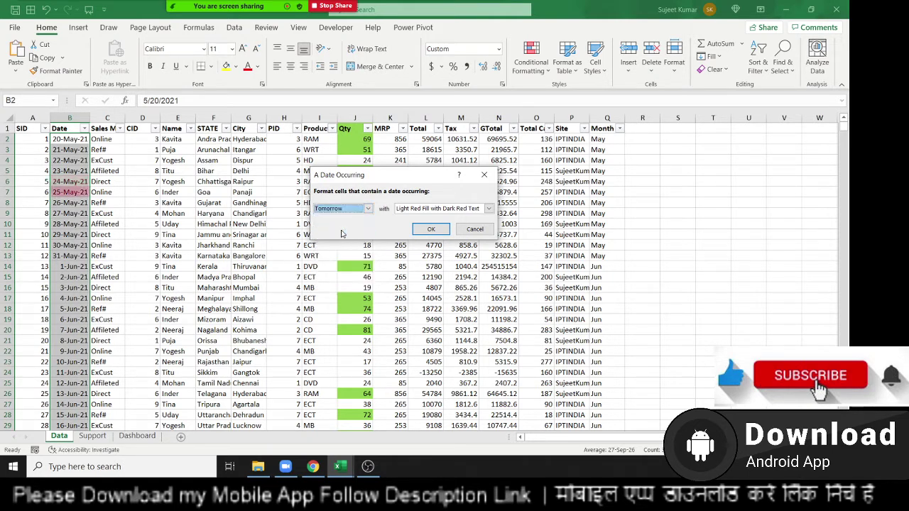
pyautogui.click(343, 209)
pyautogui.click(343, 242)
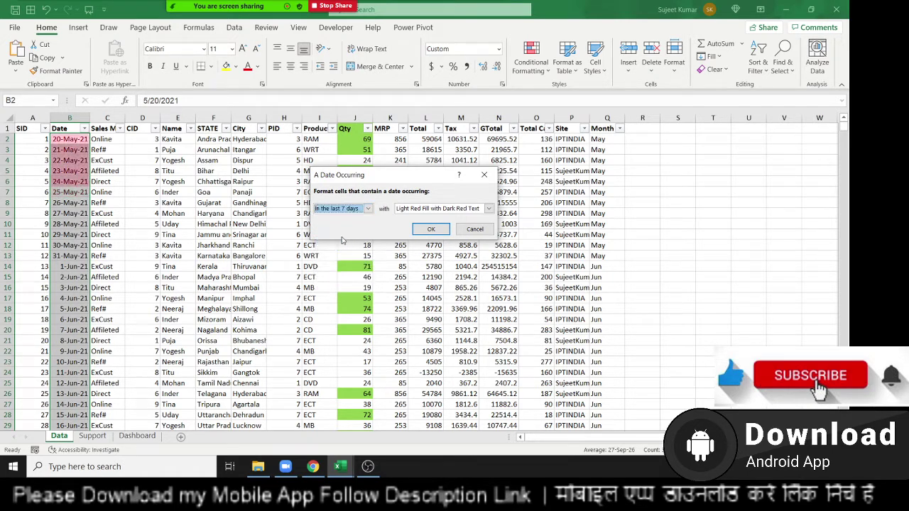
pyautogui.click(331, 214)
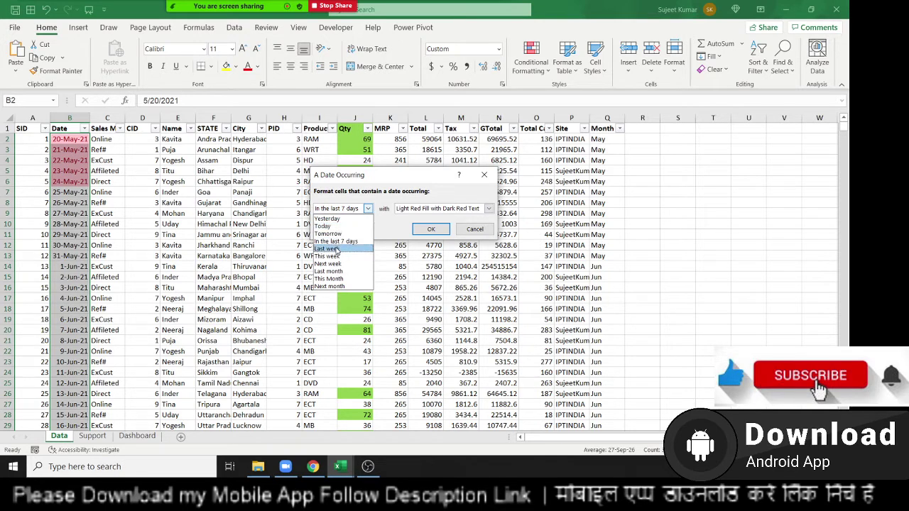
pyautogui.click(332, 249)
pyautogui.click(330, 212)
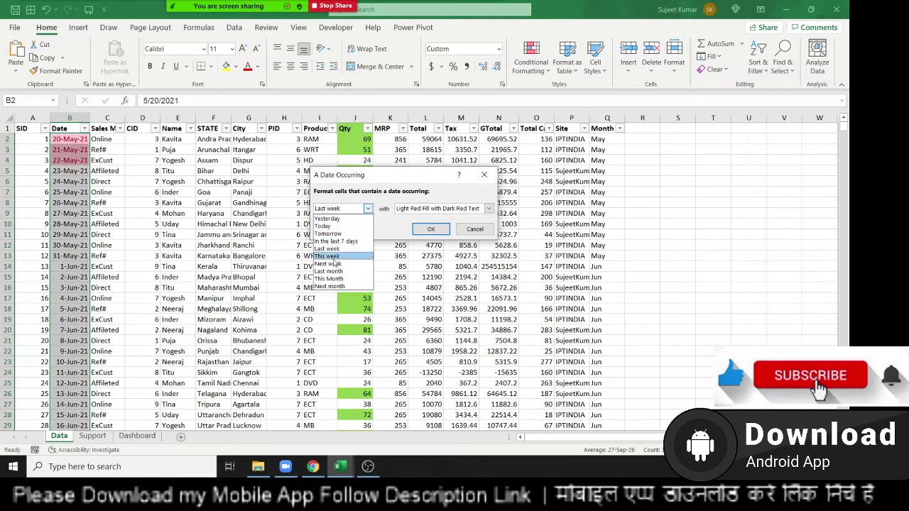
pyautogui.click(335, 264)
pyautogui.click(327, 210)
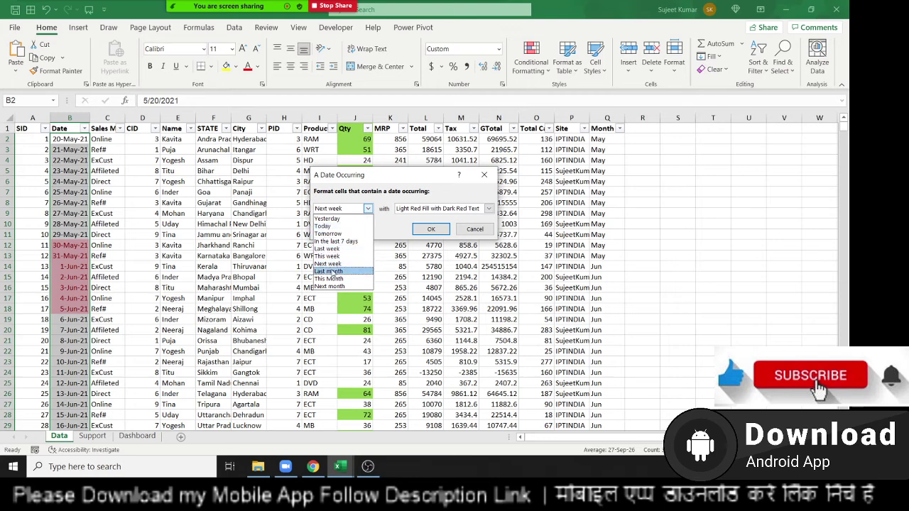
pyautogui.click(331, 279)
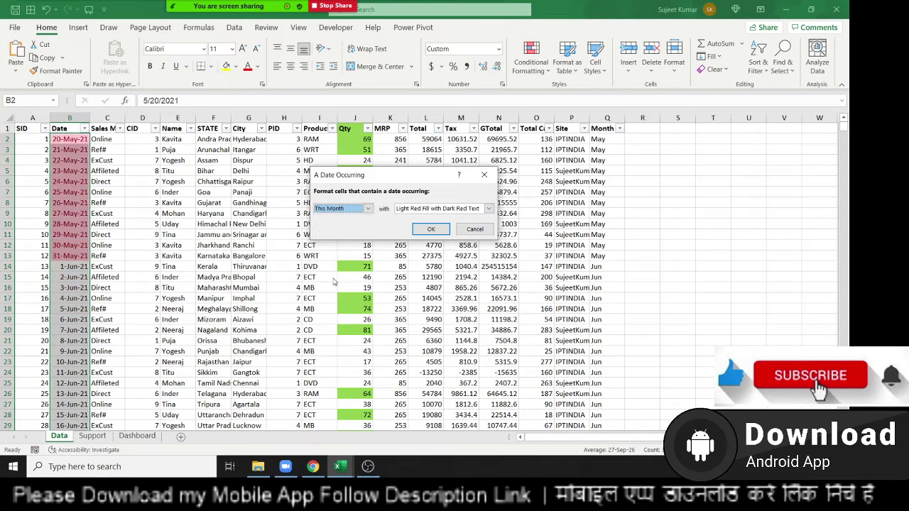
pyautogui.click(338, 211)
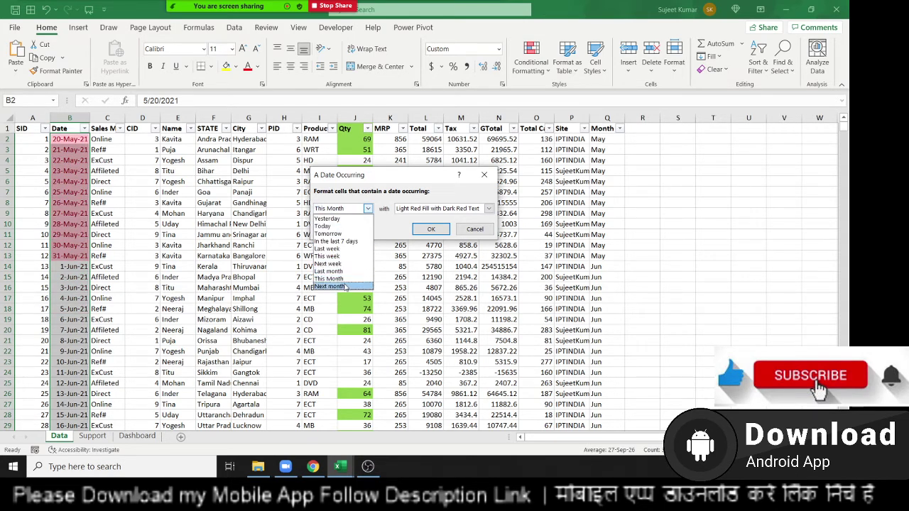
pyautogui.click(344, 286)
pyautogui.click(342, 211)
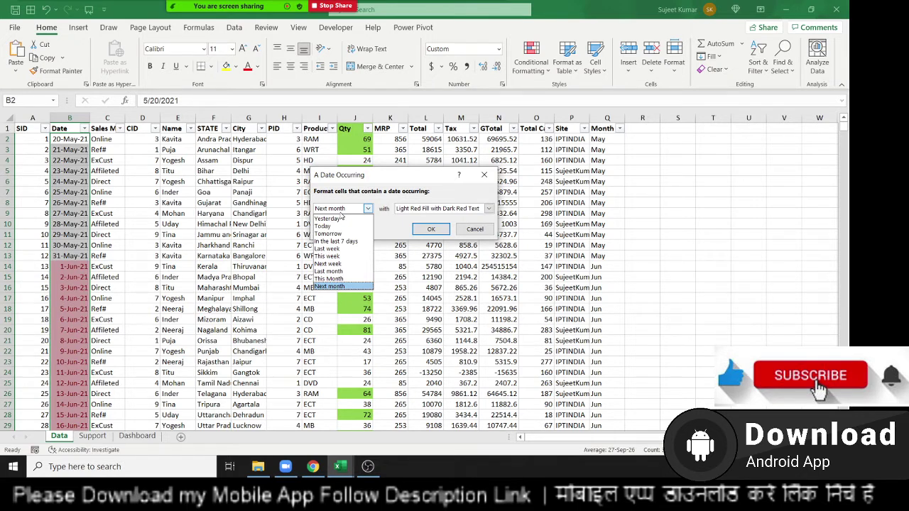
pyautogui.click(379, 209)
pyautogui.click(432, 229)
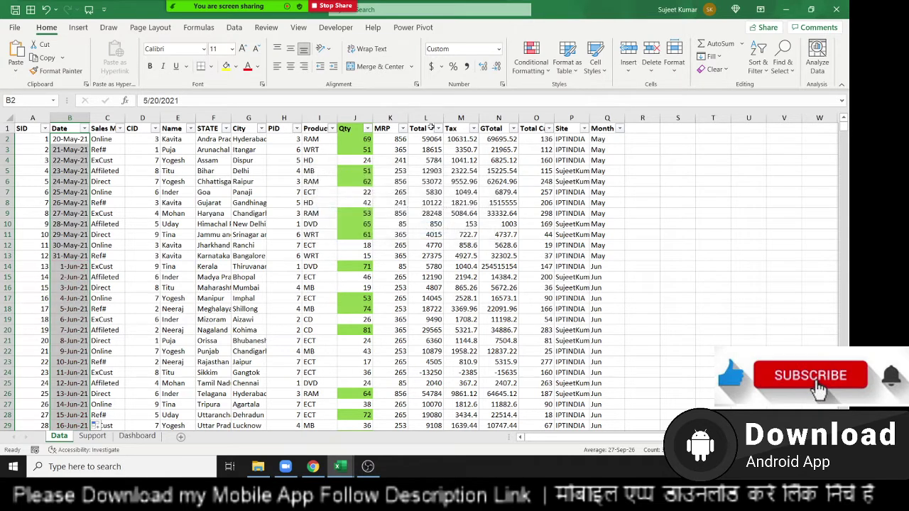
pyautogui.click(547, 75)
pyautogui.moveTo(571, 93)
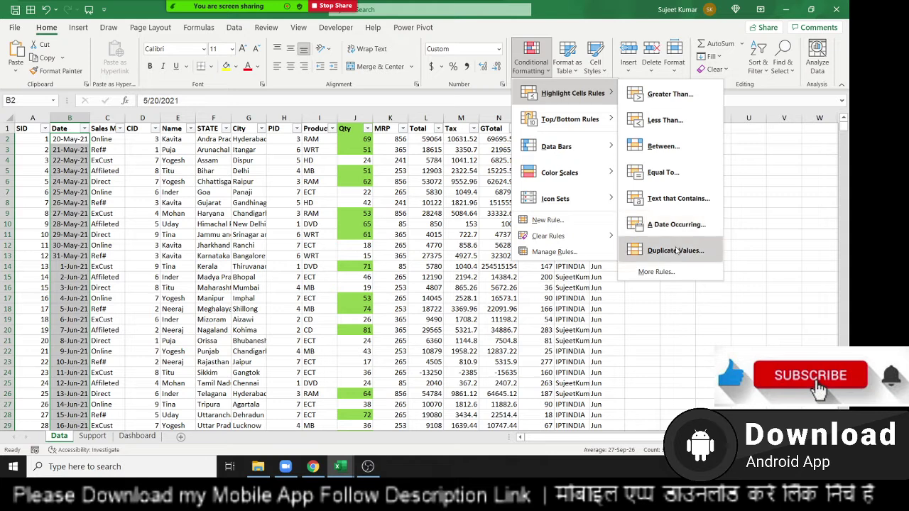
pyautogui.press('Escape')
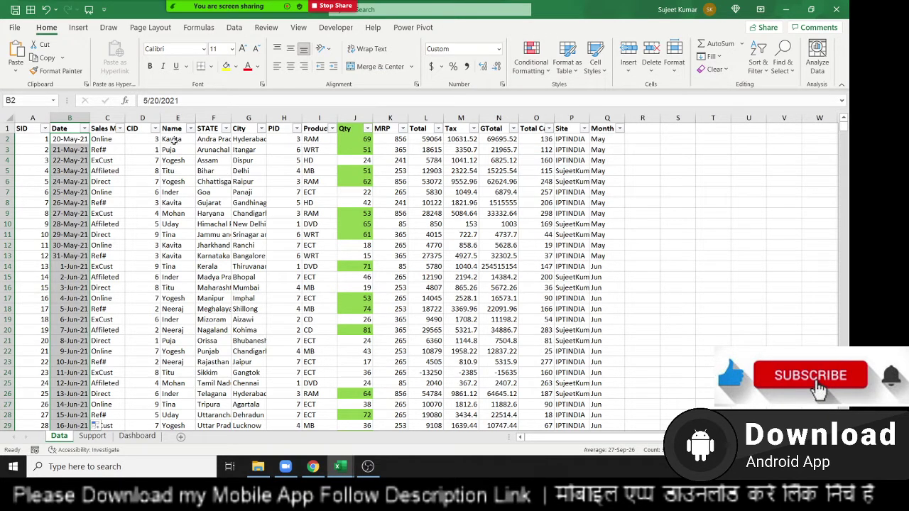
pyautogui.moveTo(171, 141)
pyautogui.mouseDown()
pyautogui.moveTo(181, 364)
pyautogui.moveTo(199, 364)
pyautogui.mouseUp()
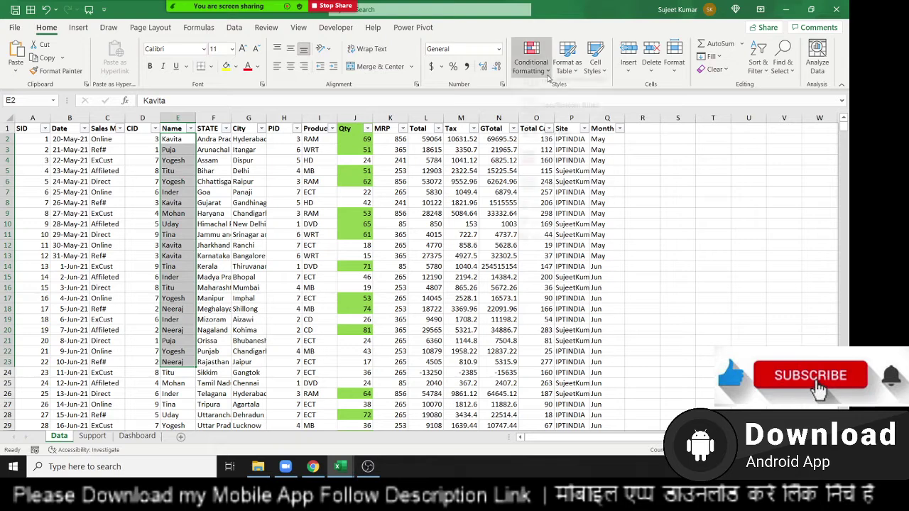
pyautogui.click(531, 59)
pyautogui.click(683, 251)
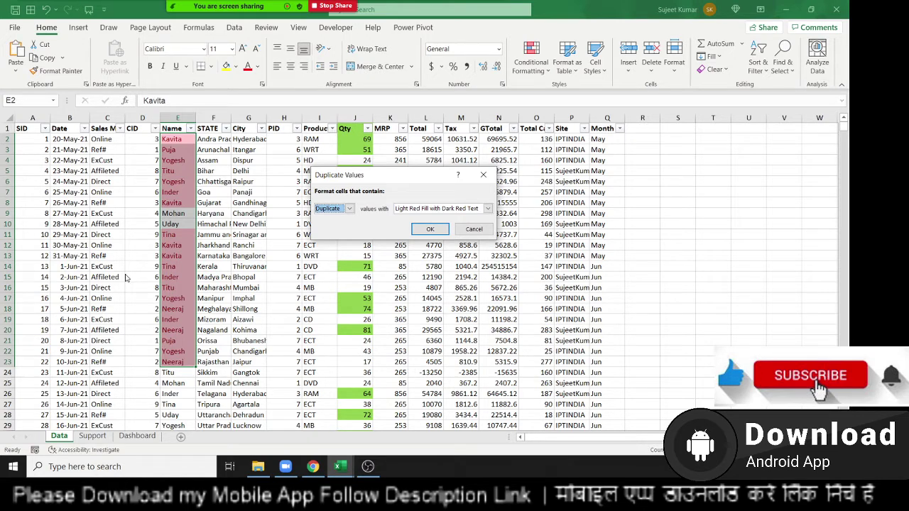
pyautogui.click(350, 208)
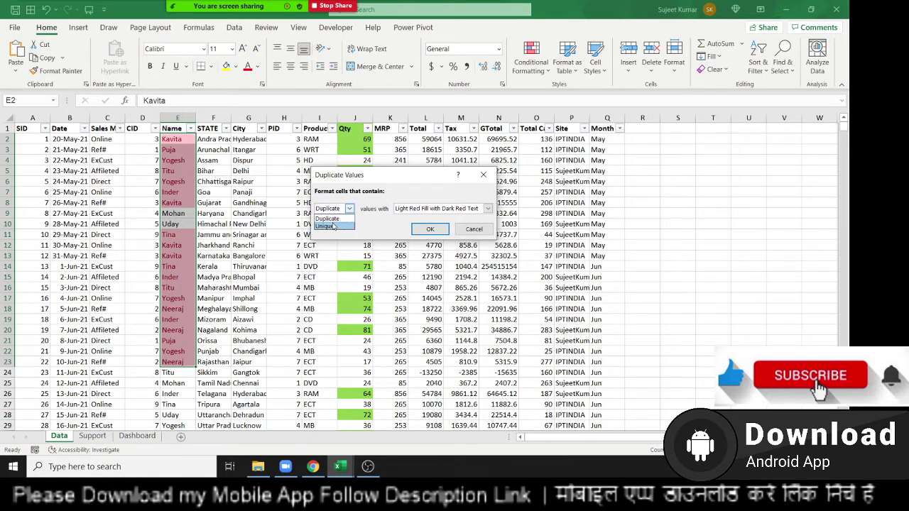
pyautogui.click(335, 225)
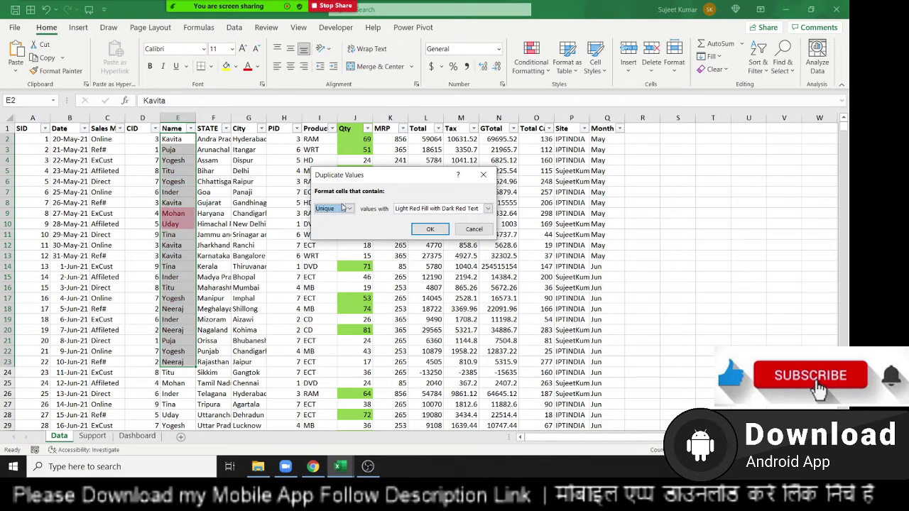
pyautogui.click(350, 208)
pyautogui.click(343, 219)
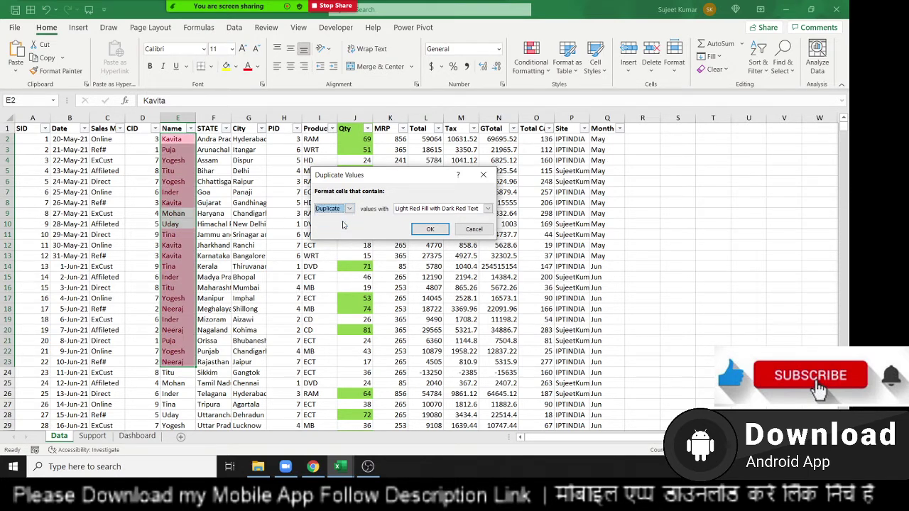
pyautogui.click(349, 208)
pyautogui.click(335, 225)
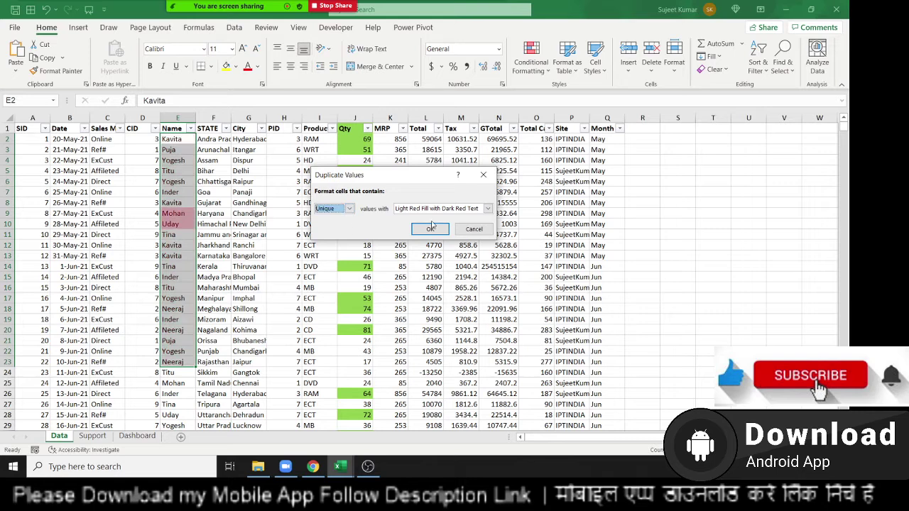
pyautogui.click(438, 208)
pyautogui.click(436, 218)
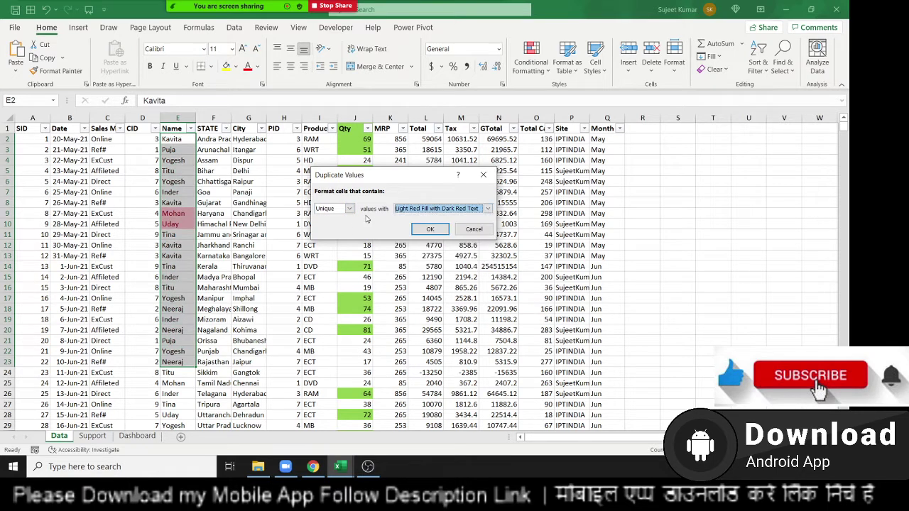
pyautogui.click(472, 231)
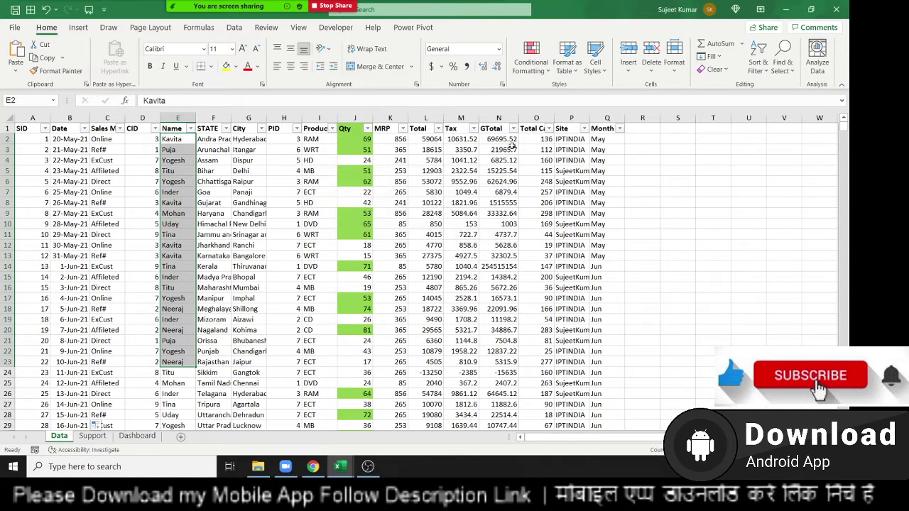
pyautogui.click(532, 64)
# Step: Browse the Conditional Formatting submenus, close them, and select Qty column J
pyautogui.moveTo(536, 86)
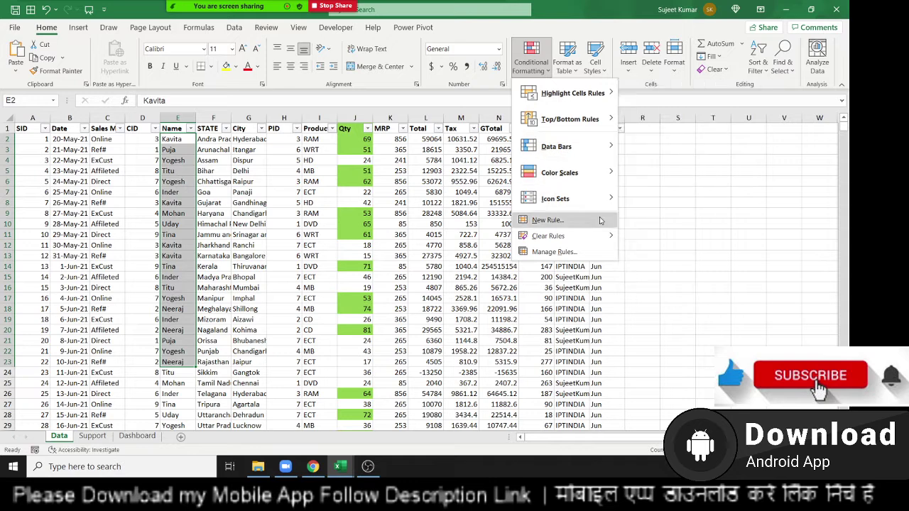
pyautogui.moveTo(577, 94)
pyautogui.moveTo(541, 85)
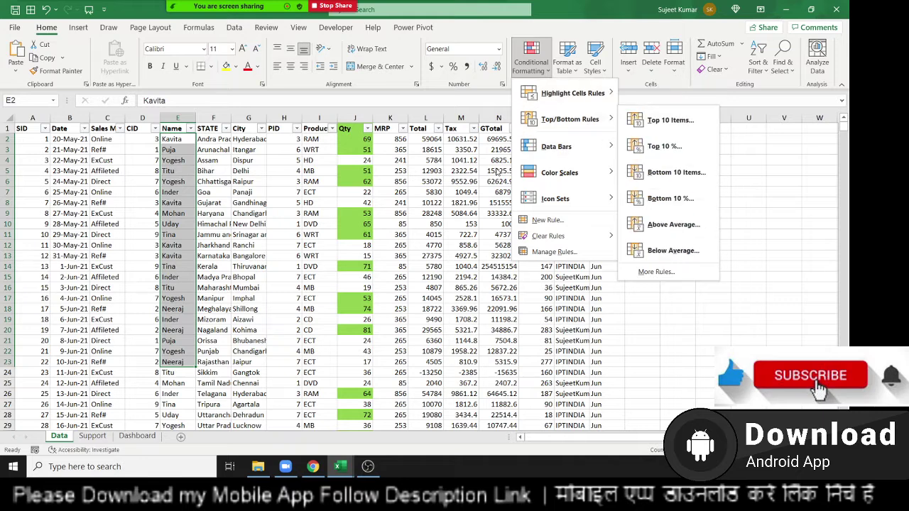
pyautogui.click(400, 182)
pyautogui.click(355, 118)
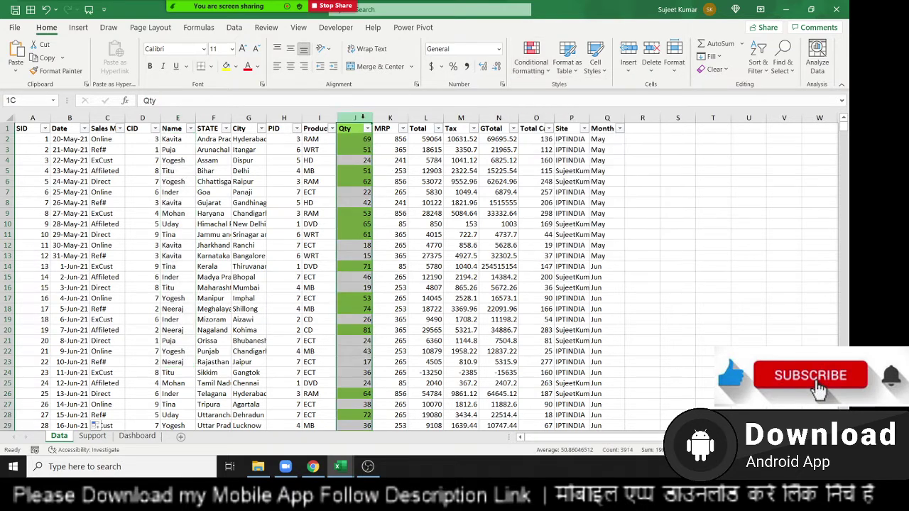
# Step: Clear all conditional formatting rules from the entire Data sheet
pyautogui.click(529, 70)
pyautogui.moveTo(565, 117)
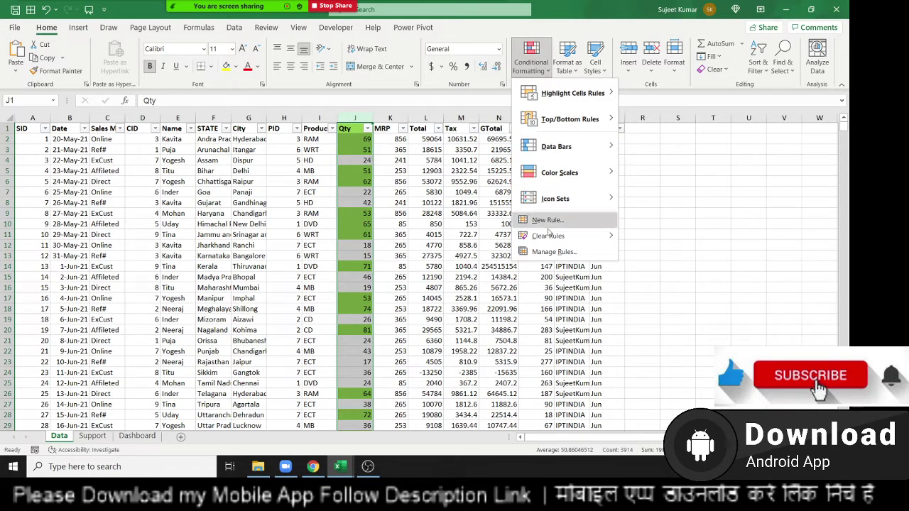
pyautogui.moveTo(557, 239)
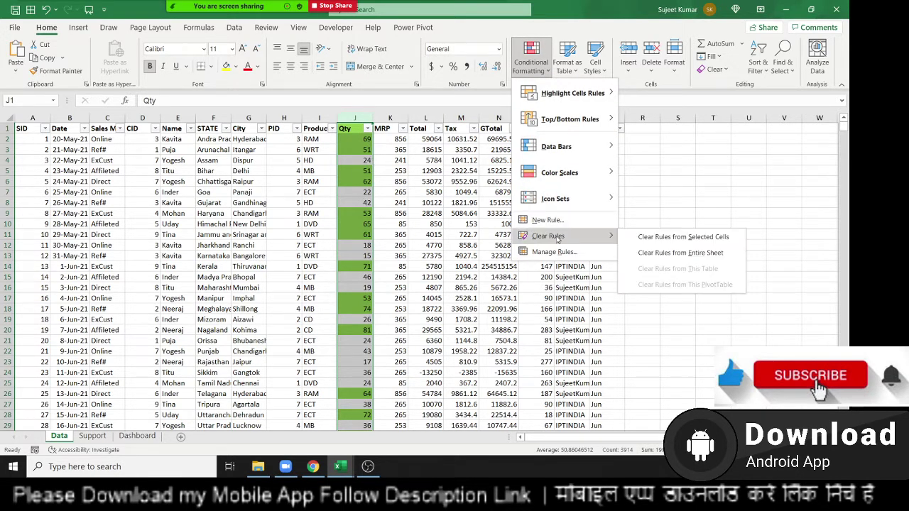
pyautogui.click(655, 254)
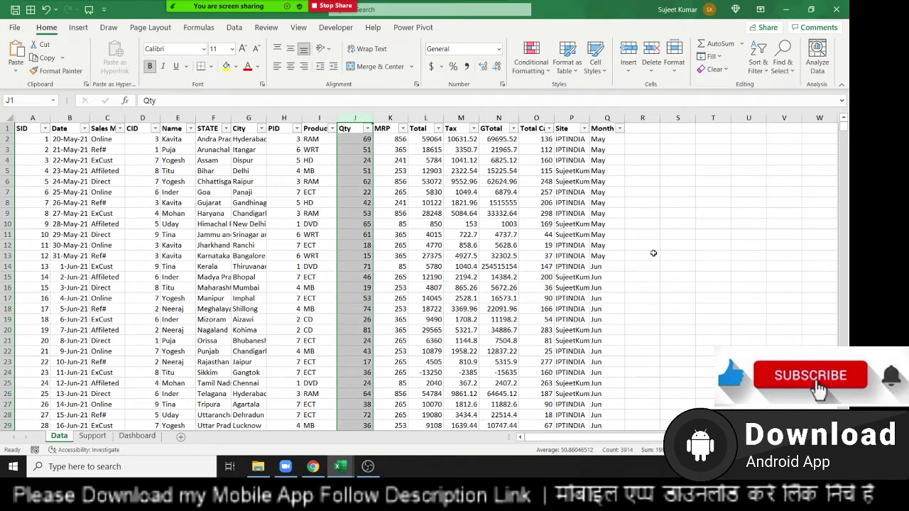
# Step: Preview a Top 10 Items rule on Qty, then cancel it
pyautogui.click(531, 60)
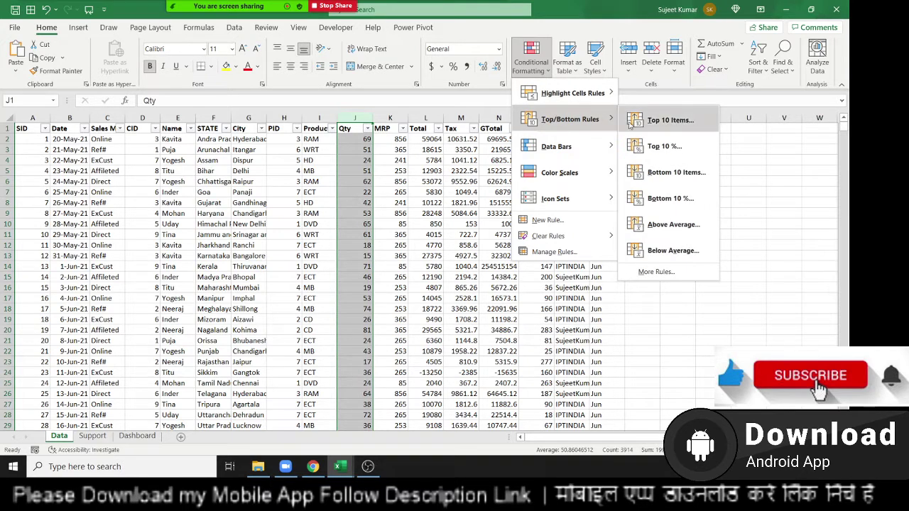
pyautogui.click(648, 121)
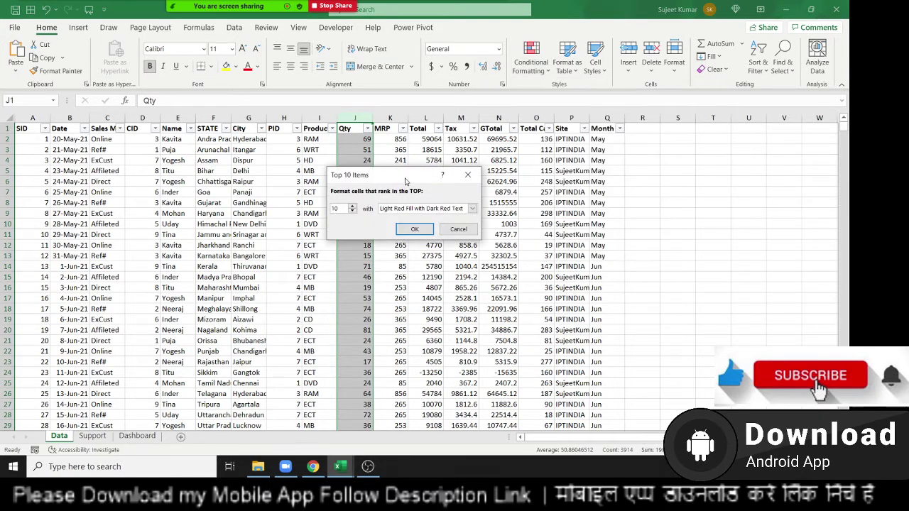
pyautogui.moveTo(404, 180); pyautogui.dragTo(620, 193)
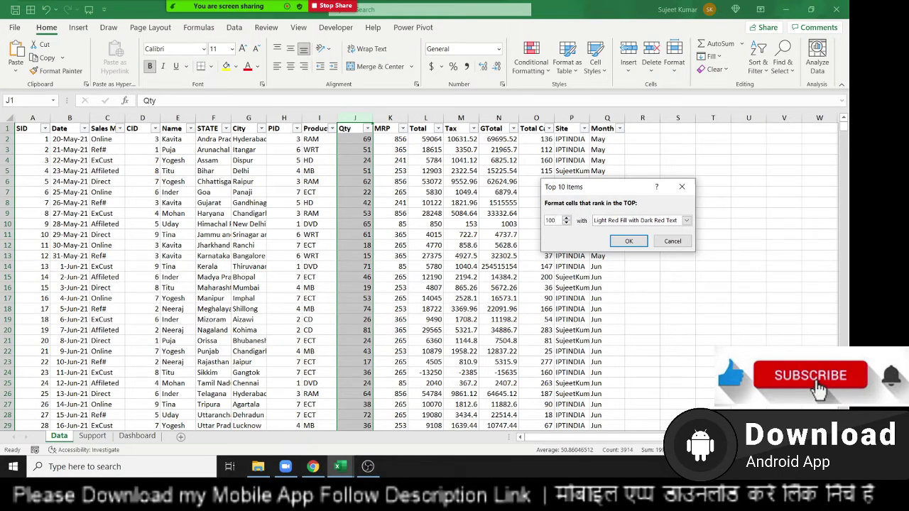
pyautogui.write('0')
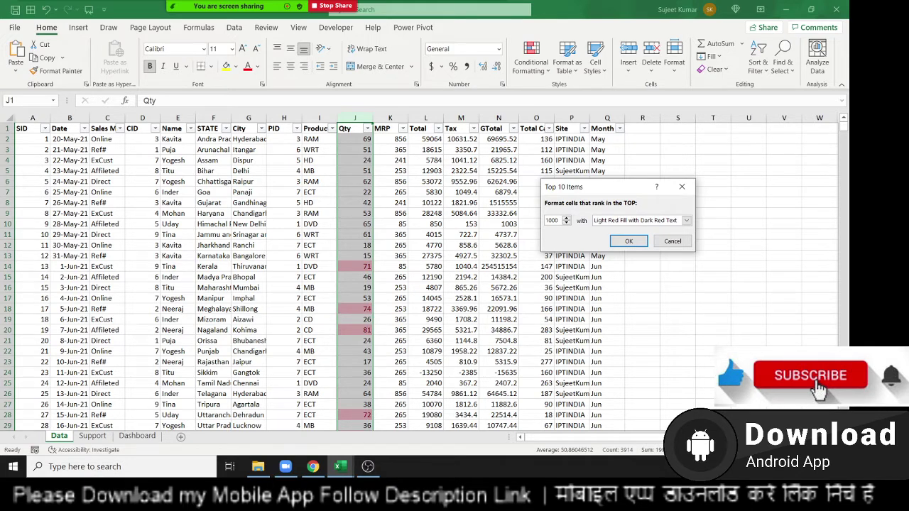
pyautogui.press('Escape')
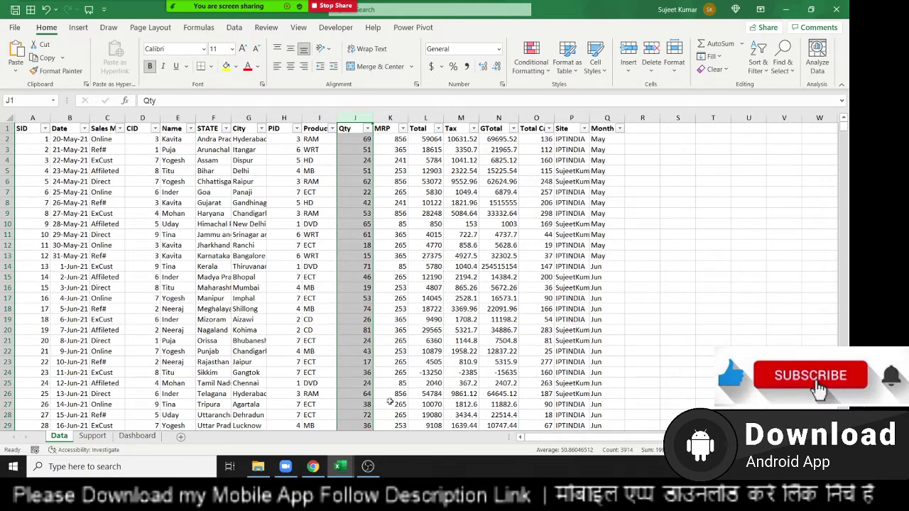
# Step: Add Sheet1 and fill A1:A27 with =RANDBETWEEN(10,90)
pyautogui.click(180, 436)
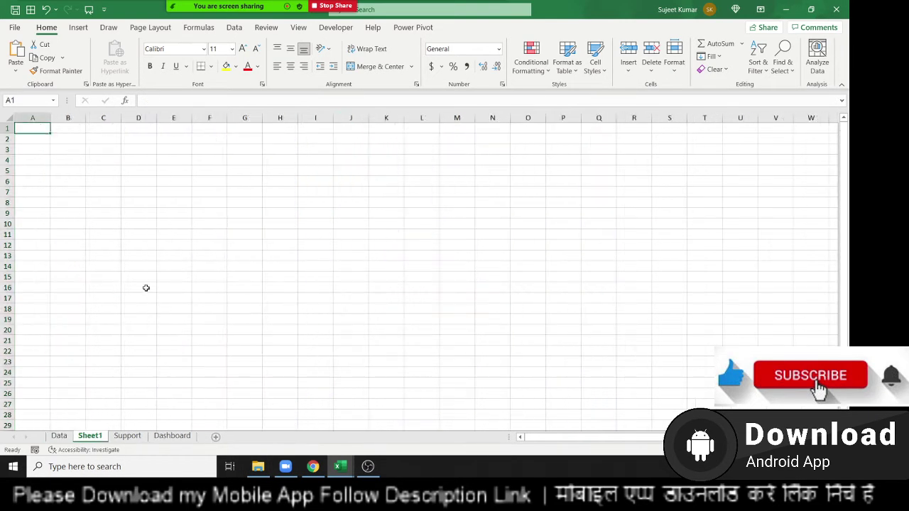
pyautogui.write('=')
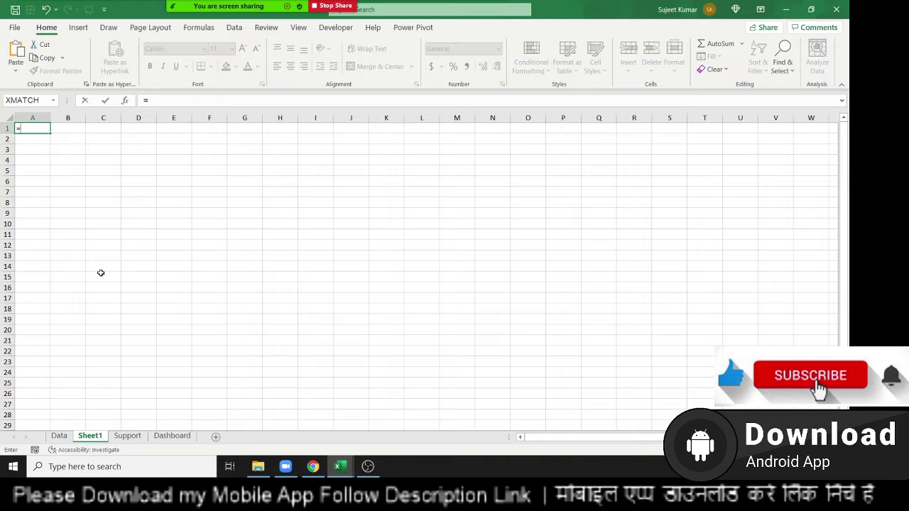
pyautogui.write('ra')
pyautogui.press('Down')
pyautogui.press('Down')
pyautogui.press('Down')
pyautogui.press('Tab')
pyautogui.write('10')
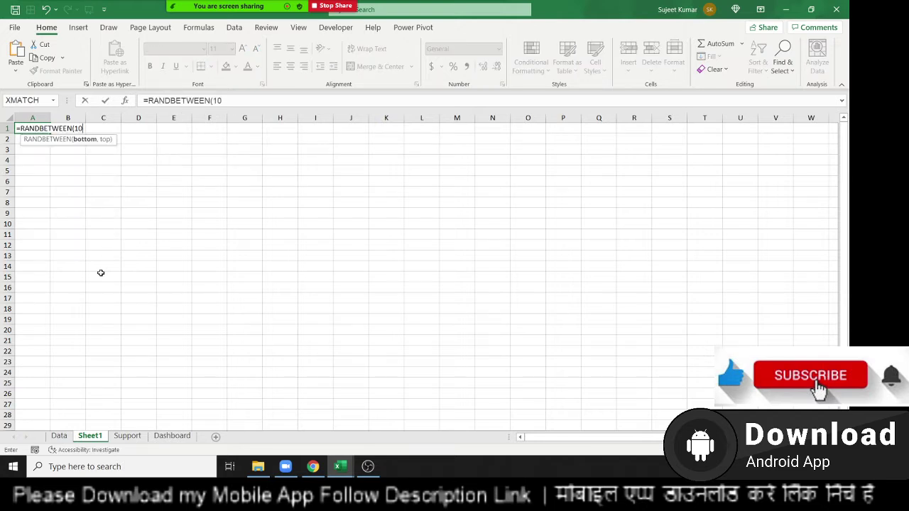
pyautogui.write(',90')
pyautogui.press('Return')
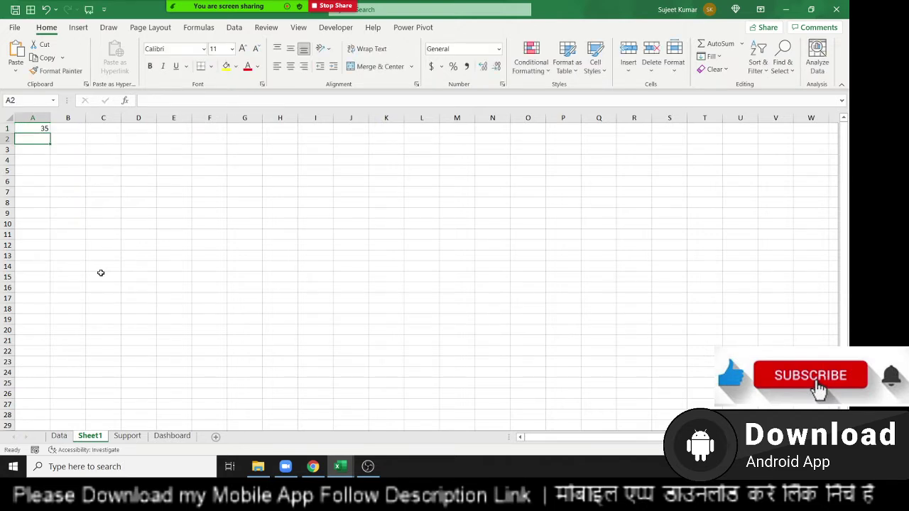
pyautogui.press('Up')
pyautogui.hotkey('shift', 'Down')
pyautogui.hotkey('shift', 'Down')
pyautogui.hotkey('shift', 'Down')
pyautogui.hotkey('shift', 'Down')
pyautogui.hotkey('shift', 'Down')
pyautogui.hotkey('shift', 'Down')
pyautogui.hotkey('shift', 'Down')
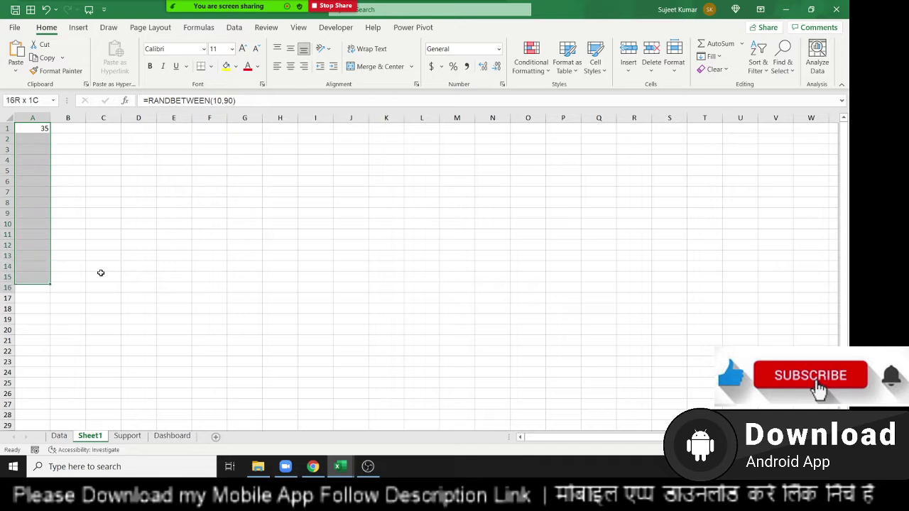
pyautogui.hotkey('shift', 'Down')
pyautogui.hotkey('shift', 'Down')
pyautogui.hotkey('shift', 'Down')
pyautogui.hotkey('shift', 'Down')
pyautogui.hotkey('shift', 'Down')
pyautogui.hotkey('shift', 'Down')
pyautogui.hotkey('shift', 'Down')
pyautogui.hotkey('shift', 'Down')
pyautogui.hotkey('shift', 'Down')
pyautogui.hotkey('shift', 'Down')
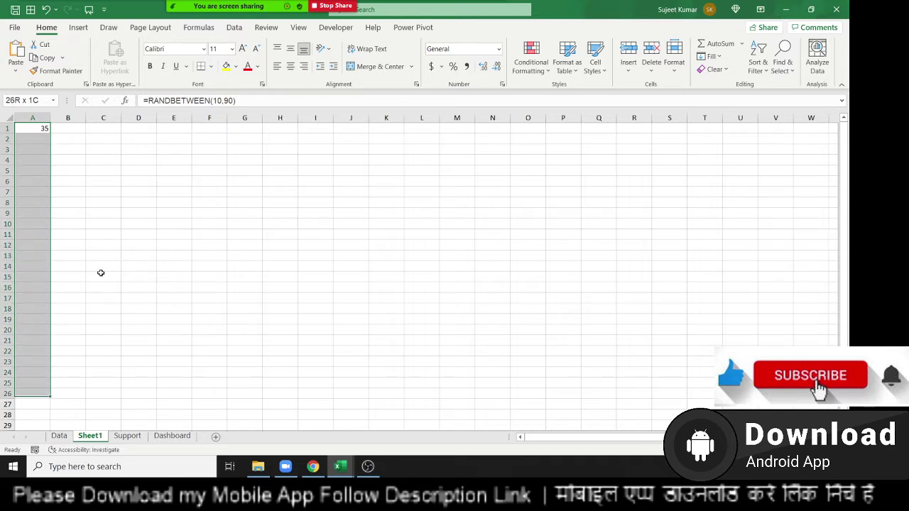
pyautogui.hotkey('shift', 'Down')
pyautogui.hotkey('ctrl', 'd')
pyautogui.hotkey('ctrl', 'q')
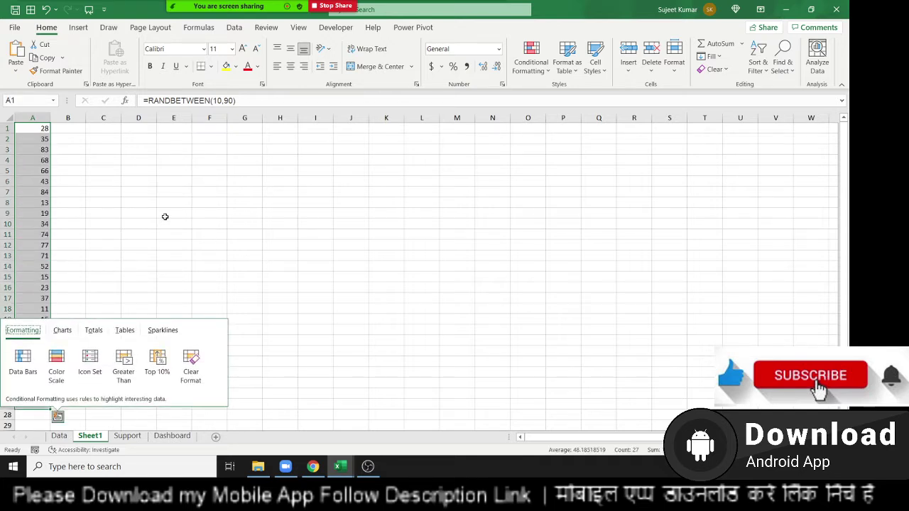
pyautogui.press('Escape')
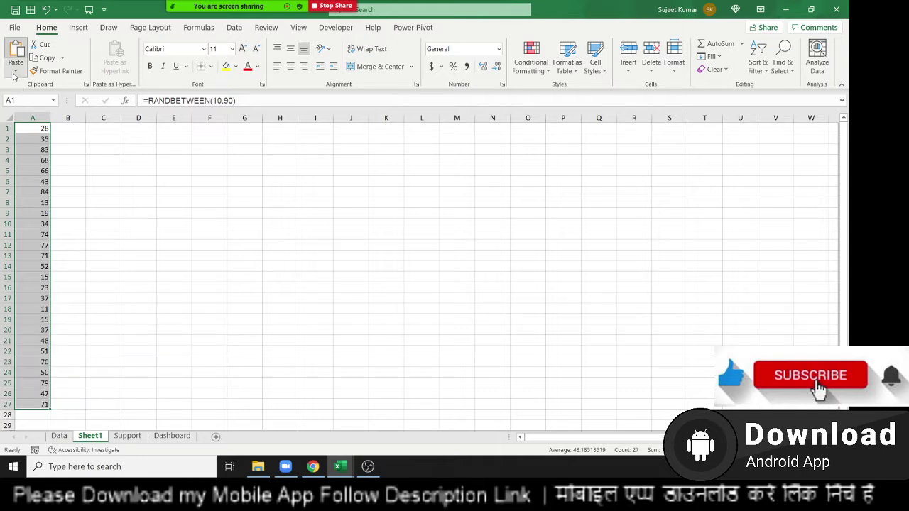
# Step: Copy the random numbers in column A and paste them back as fixed values
pyautogui.click(16, 67)
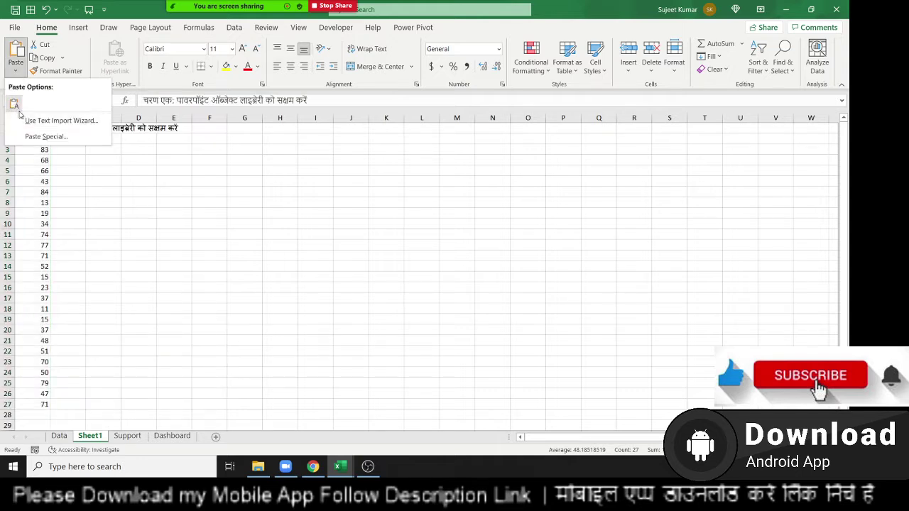
pyautogui.click(52, 136)
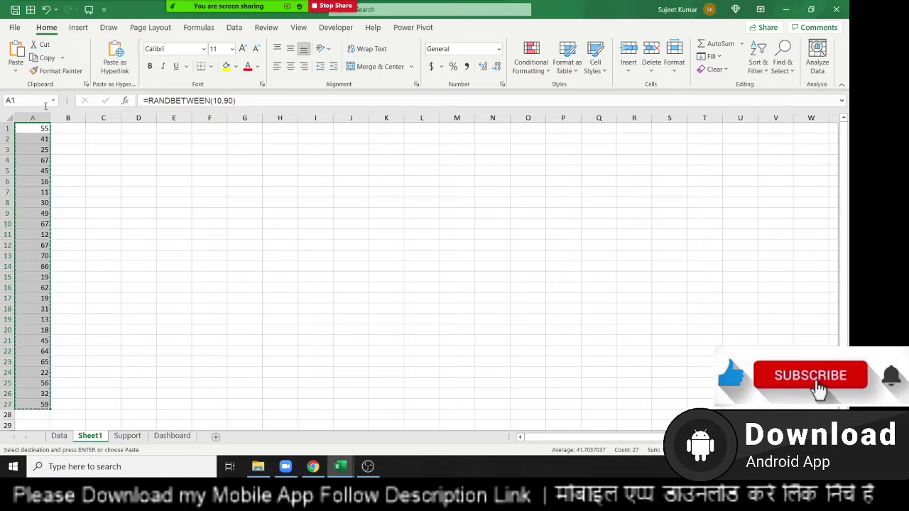
pyautogui.hotkey('ctrl', 'c')
pyautogui.click(16, 69)
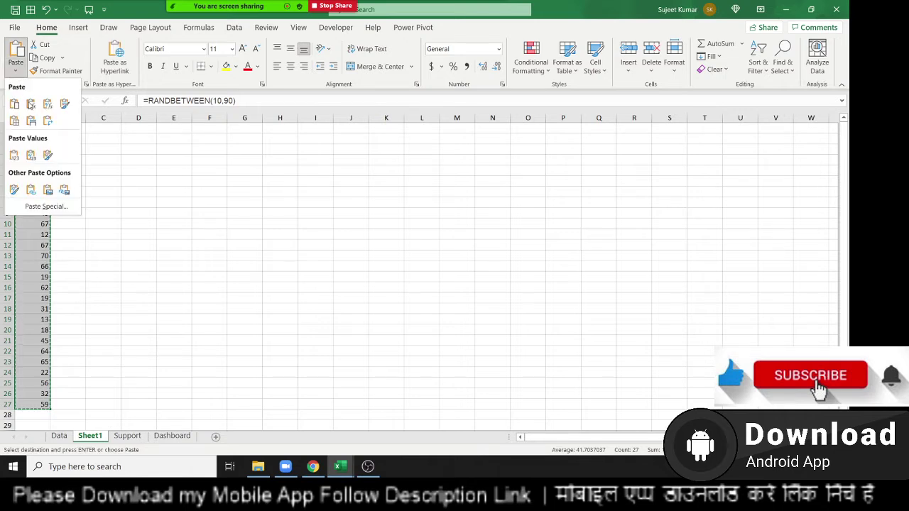
pyautogui.click(14, 155)
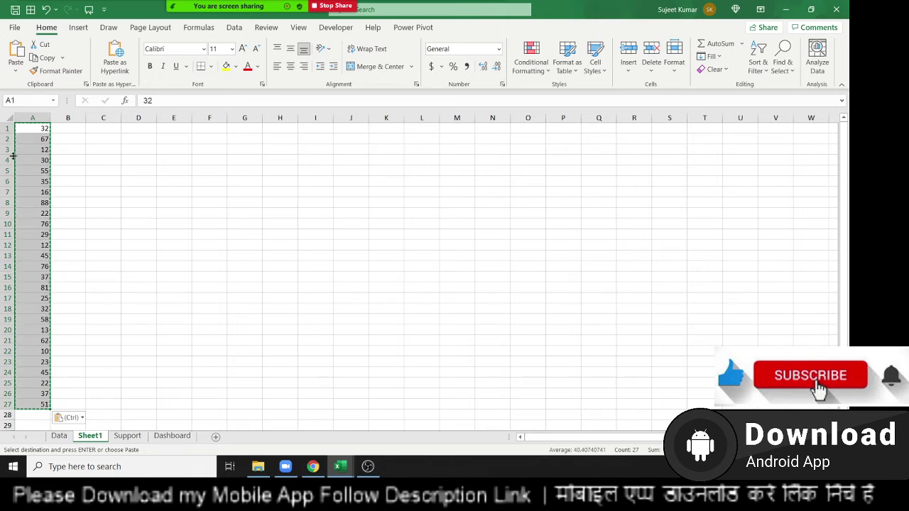
pyautogui.press('Escape')
# Step: Move around the list and try entering 10 in C3, then discard it
pyautogui.press('Right')
pyautogui.press('Left')
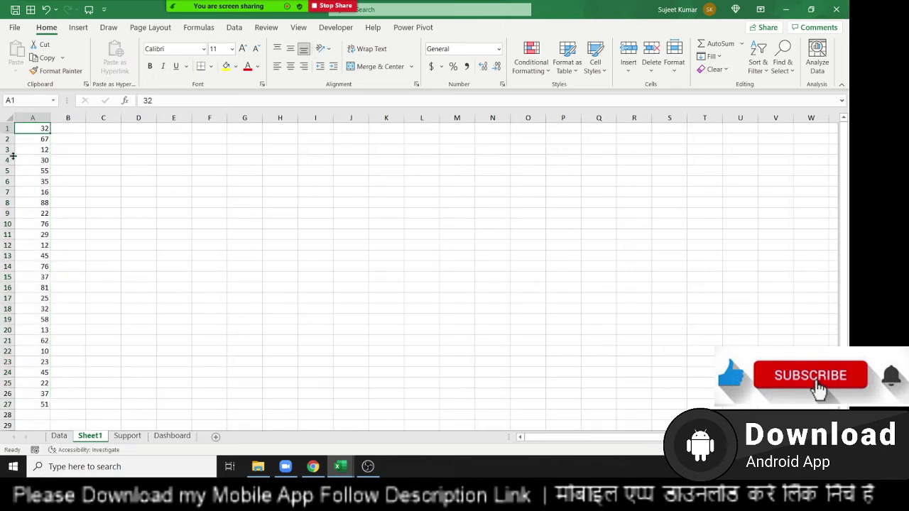
pyautogui.hotkey('ctrl', 'Down')
pyautogui.hotkey('ctrl', 'Up')
pyautogui.press('Right')
pyautogui.press('Down')
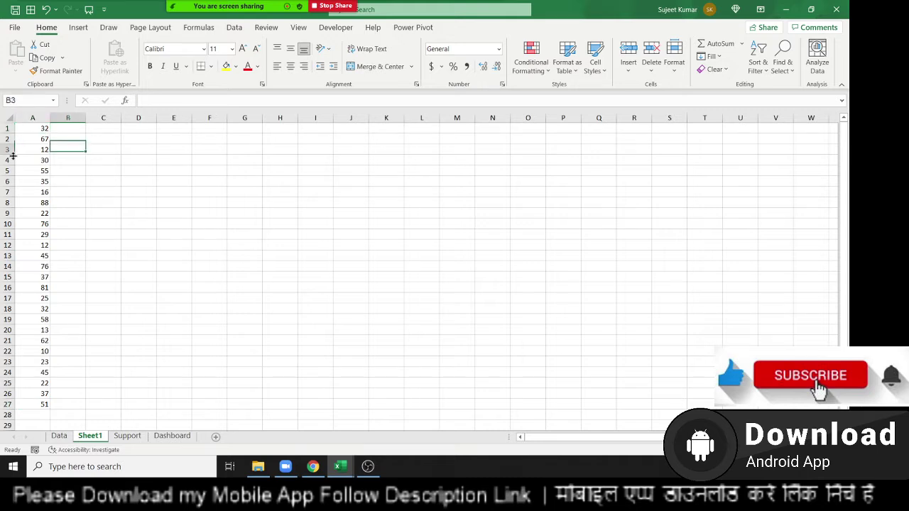
pyautogui.press('Down')
pyautogui.press('Right')
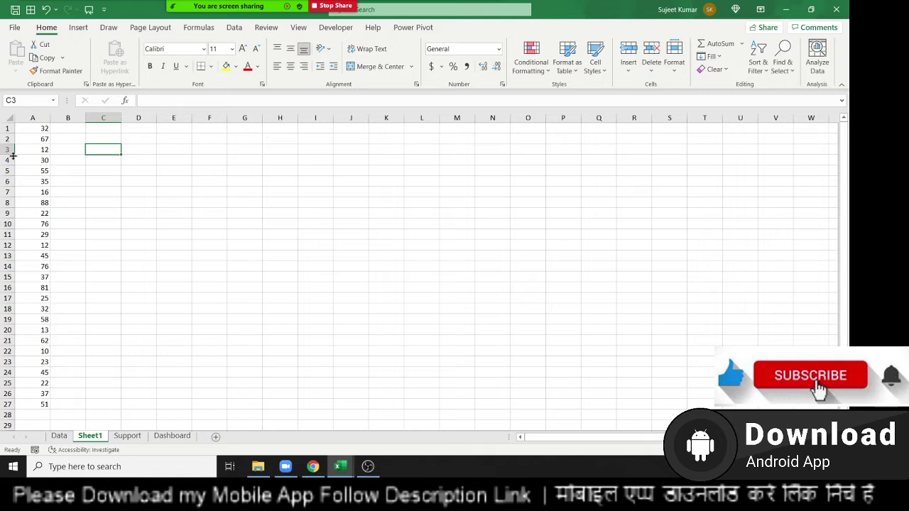
pyautogui.write('10')
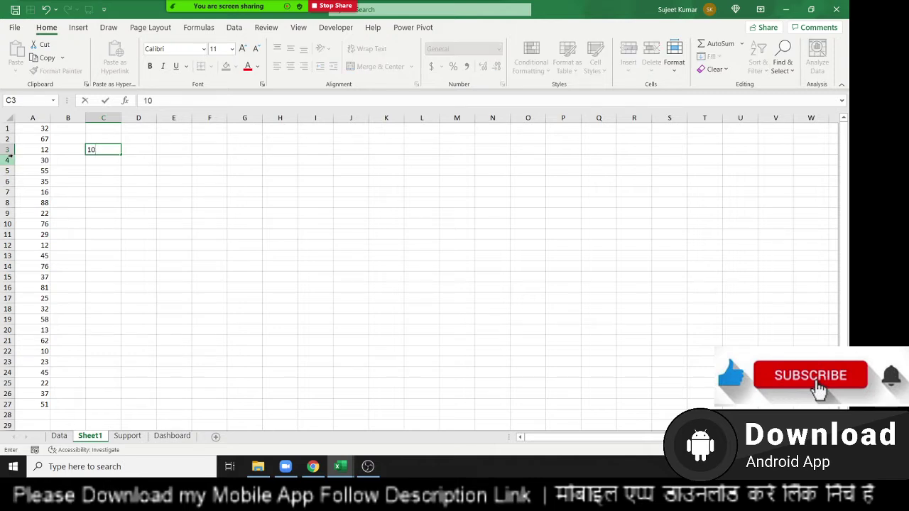
pyautogui.press('Escape')
# Step: Select the list A1:A27 and open Conditional Formatting
pyautogui.press('Left')
pyautogui.press('Left')
pyautogui.hotkey('ctrl', 'Up')
pyautogui.hotkey('ctrl', 'shift', 'Down')
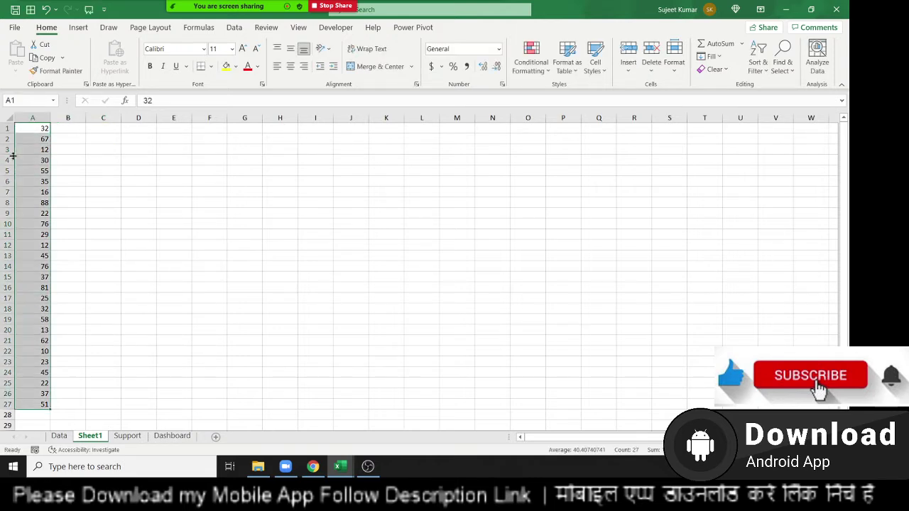
pyautogui.click(533, 62)
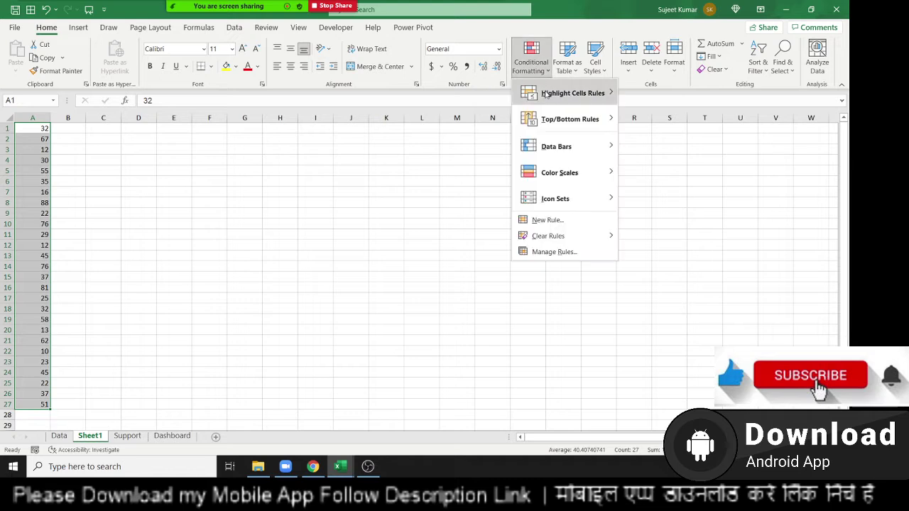
# Step: Apply Top 10 Items with Light Red Fill and Dark Red Text to A1:A27
pyautogui.moveTo(576, 93)
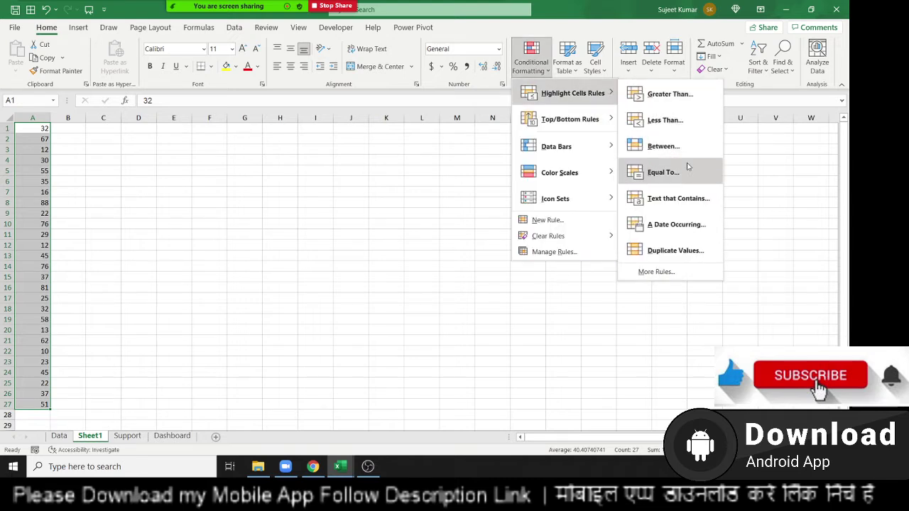
pyautogui.moveTo(569, 119)
pyautogui.click(664, 120)
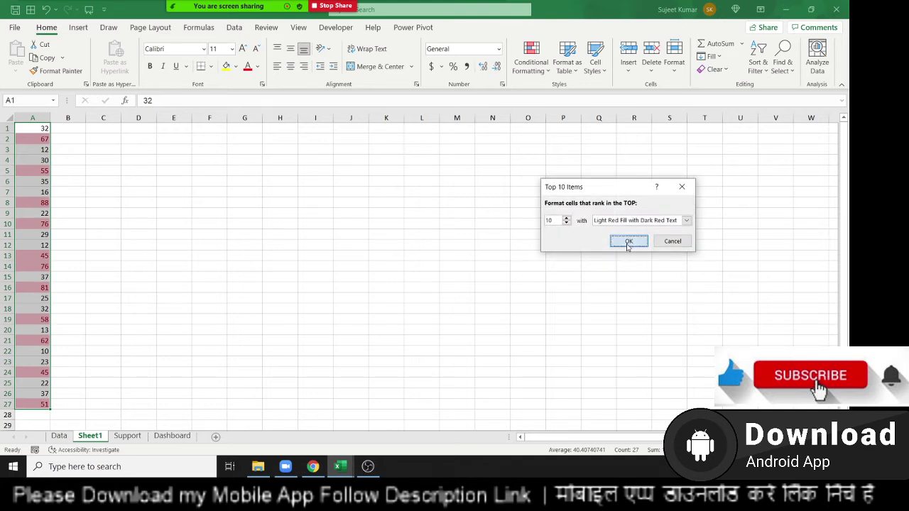
pyautogui.click(629, 242)
pyautogui.click(31, 404)
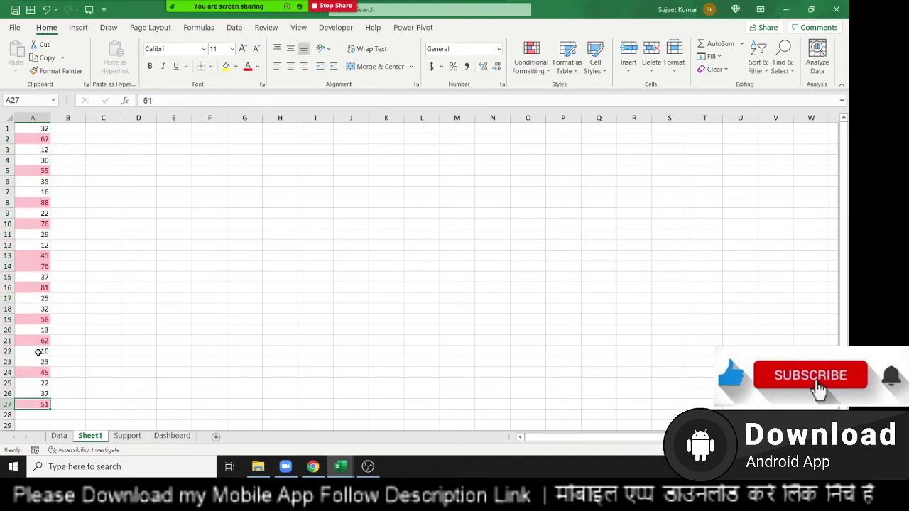
# Step: Change A3 to 88 so it turns light red, then go back to the Data sheet
pyautogui.click(43, 204)
pyautogui.click(33, 150)
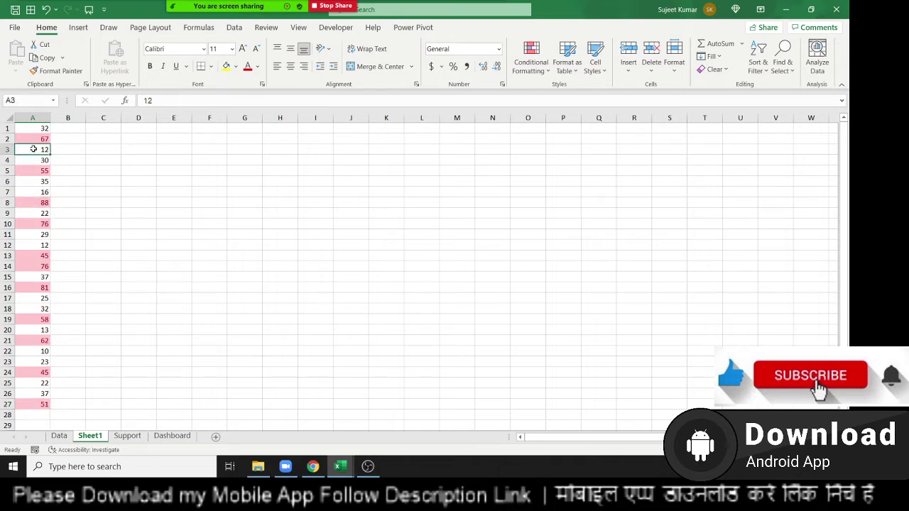
pyautogui.write('88')
pyautogui.press('Return')
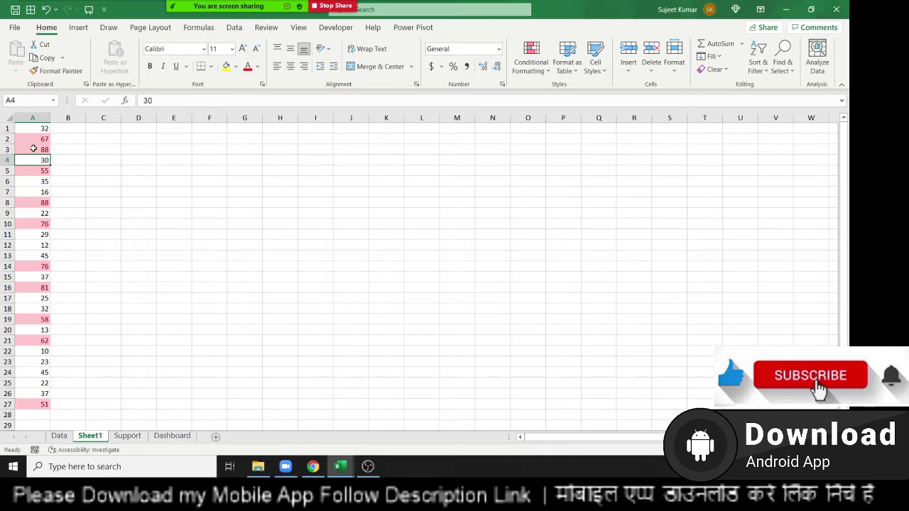
pyautogui.click(60, 437)
# Step: For column J Qty, open Bottom 10 Items, cancel it, and bring back the Top/Bottom Rules choices
pyautogui.click(532, 65)
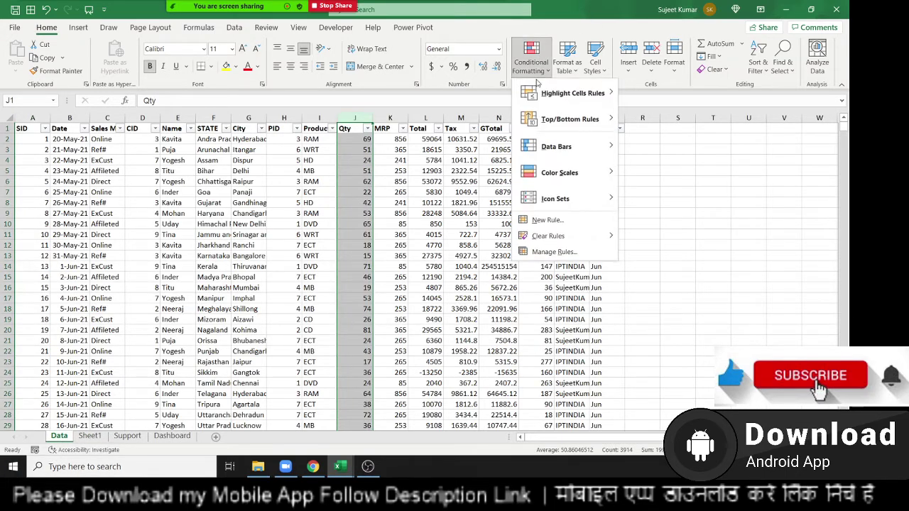
pyautogui.moveTo(540, 115)
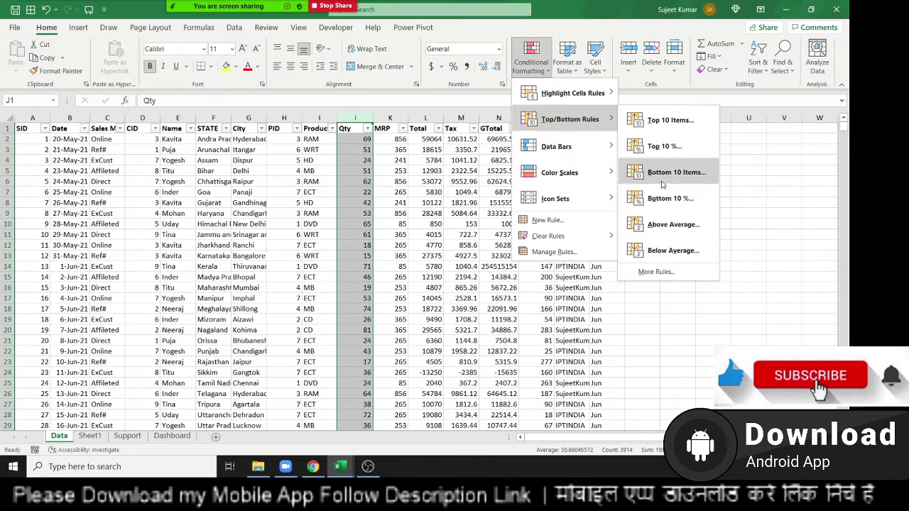
pyautogui.click(663, 185)
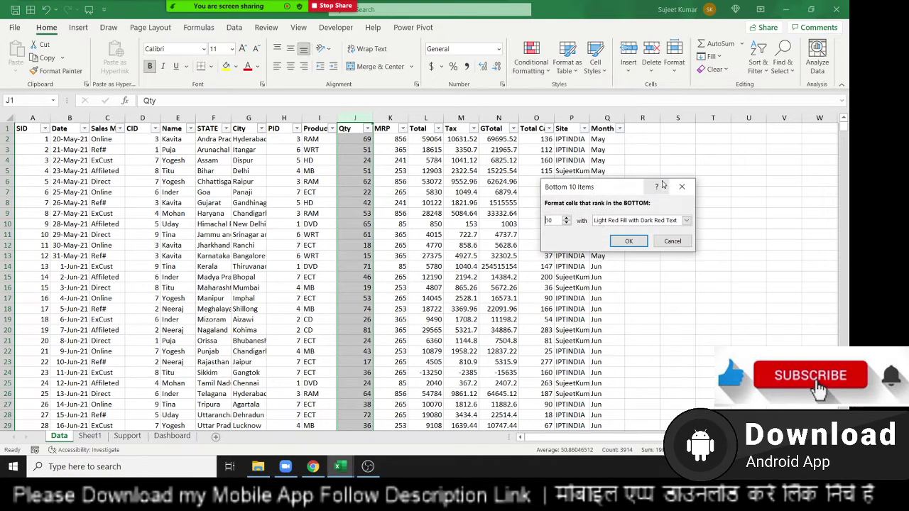
pyautogui.click(672, 241)
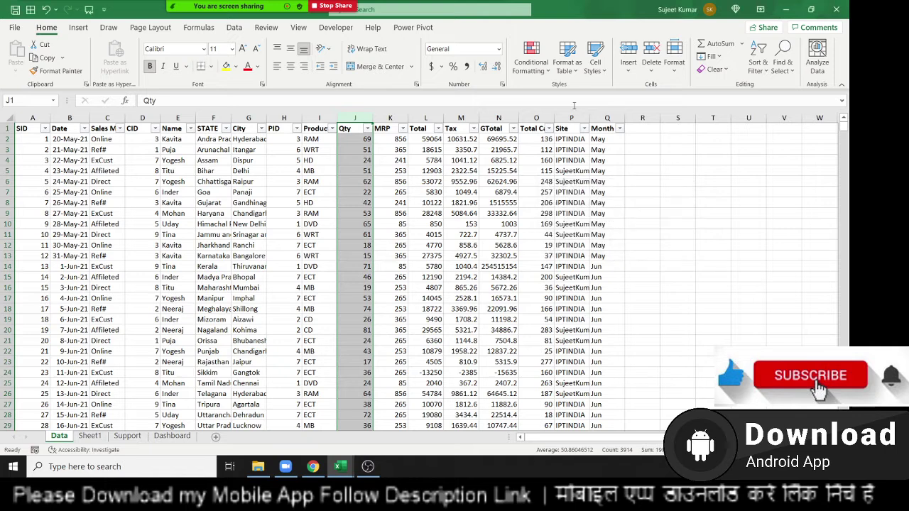
pyautogui.click(531, 60)
pyautogui.moveTo(570, 119)
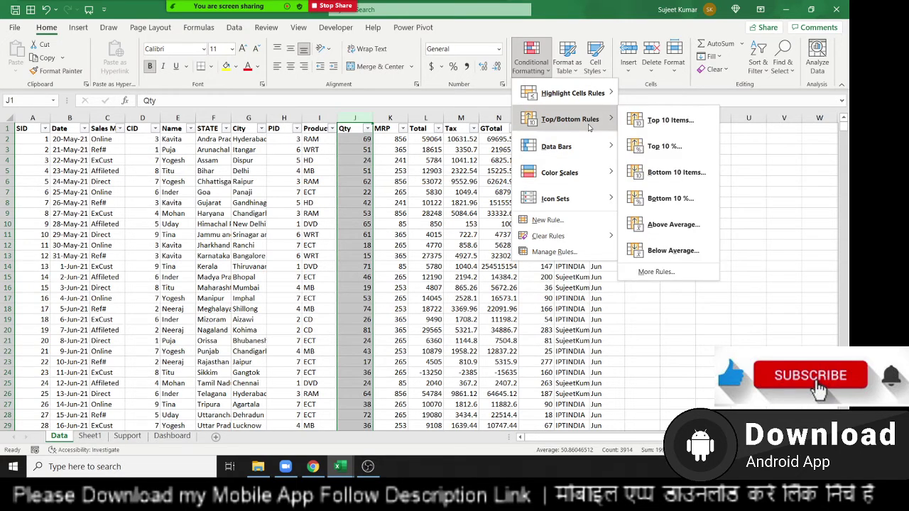
pyautogui.click(666, 234)
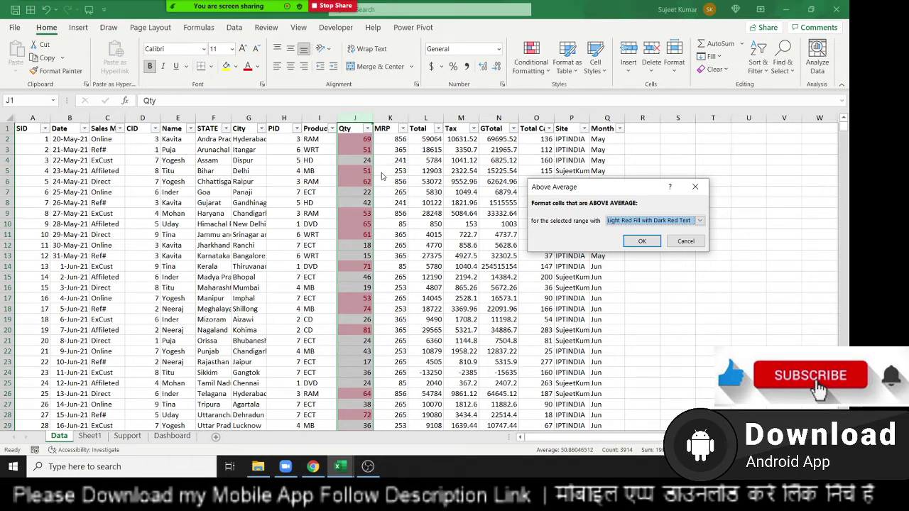
pyautogui.press('Escape')
pyautogui.click(532, 62)
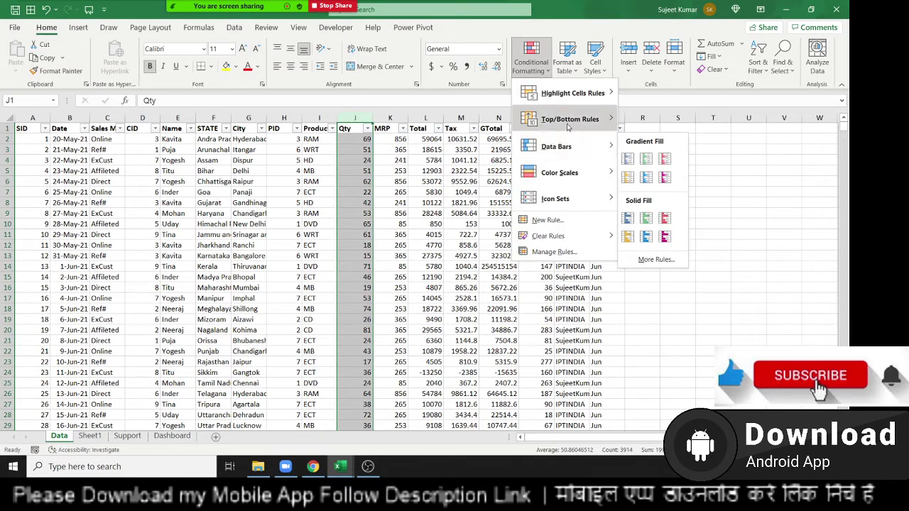
pyautogui.moveTo(573, 122)
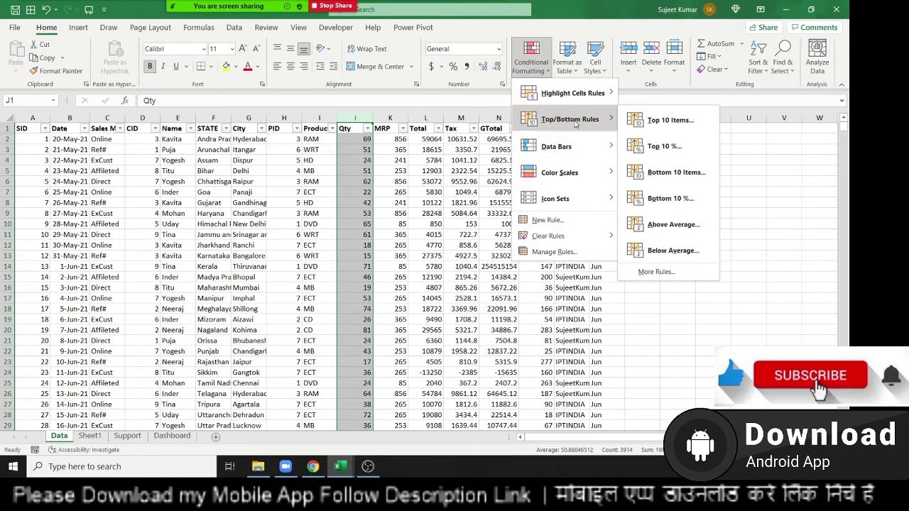
pyautogui.click(696, 252)
pyautogui.click(683, 241)
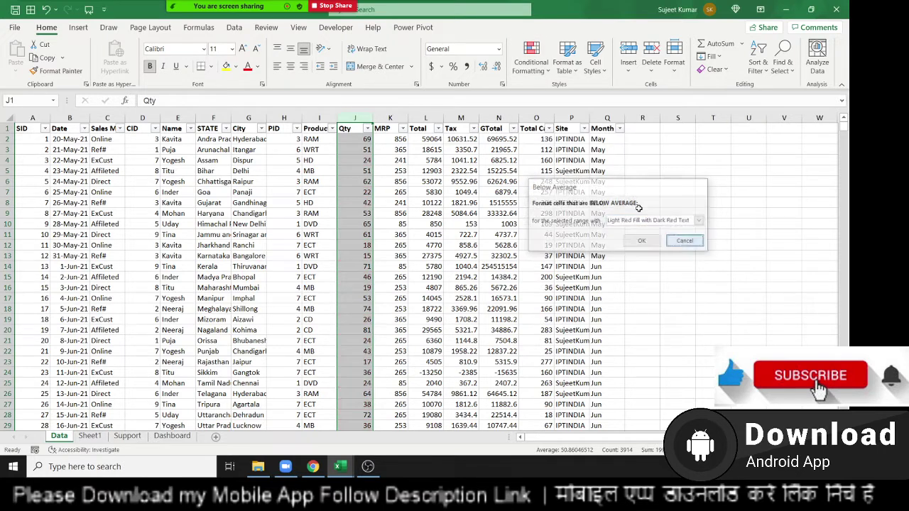
pyautogui.click(528, 68)
pyautogui.moveTo(547, 155)
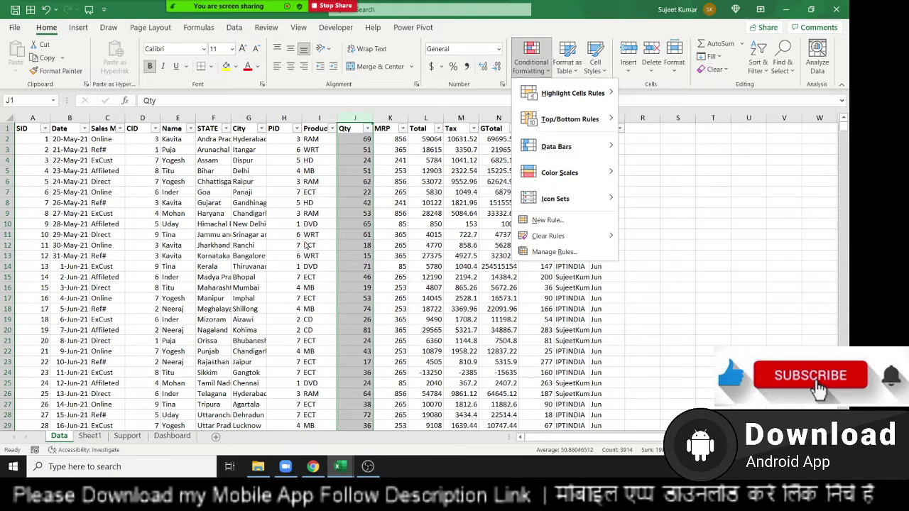
pyautogui.press('Escape')
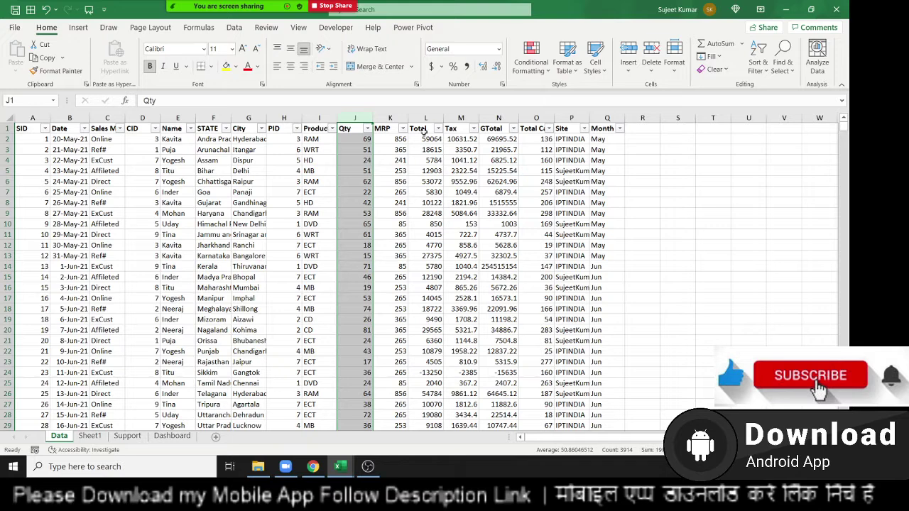
# Step: Apply blue gradient data bars to the Qty values in J2:J21
pyautogui.click(544, 68)
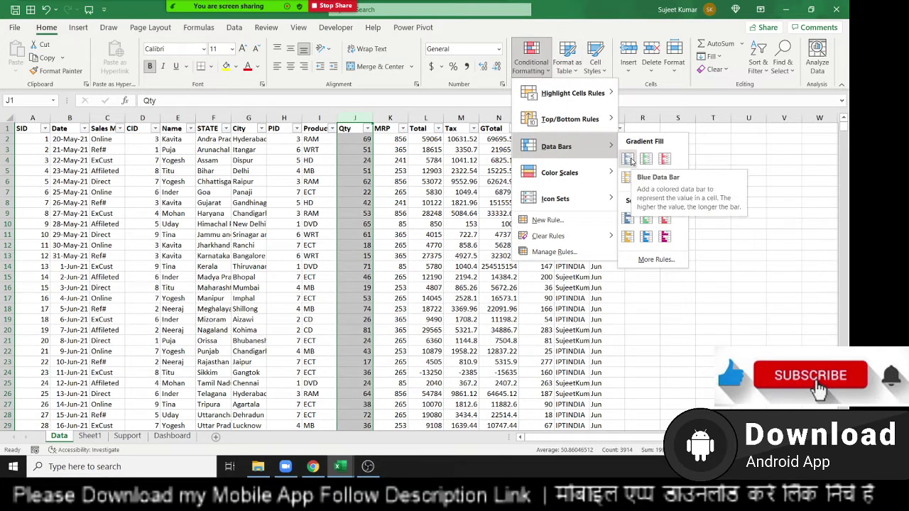
pyautogui.click(628, 159)
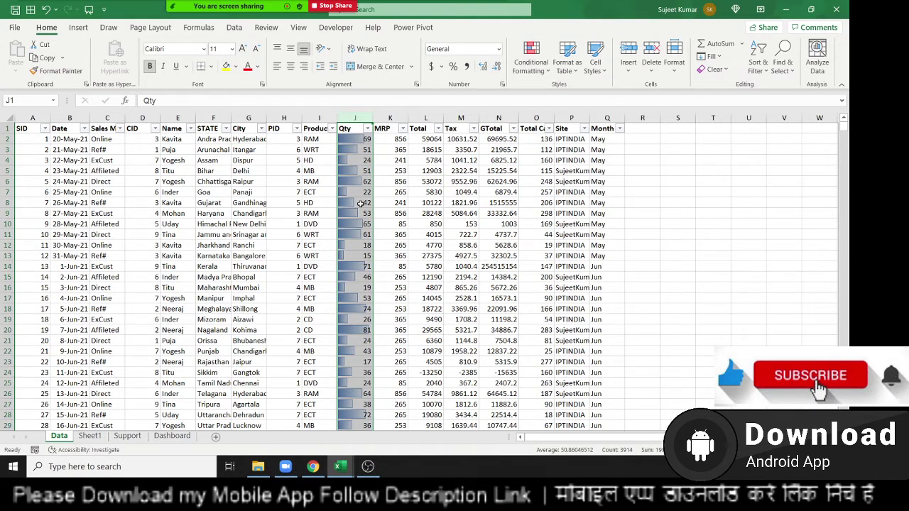
pyautogui.click(360, 203)
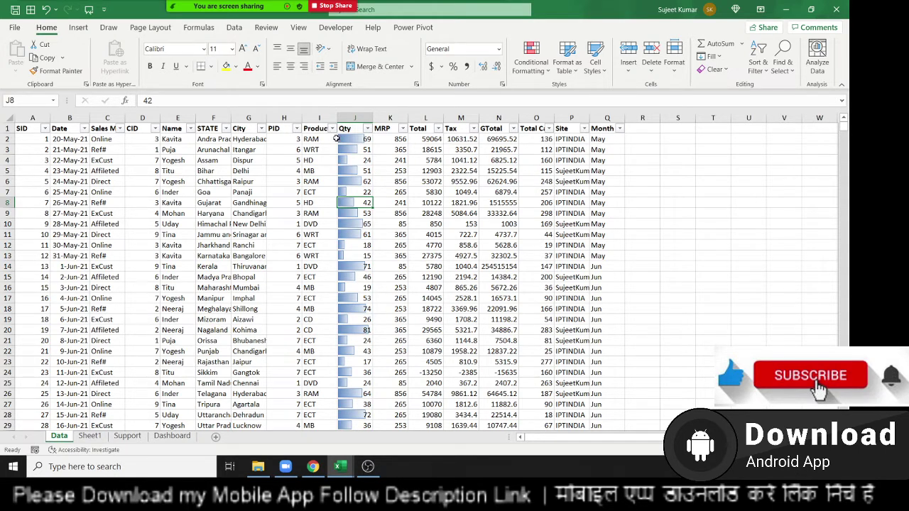
# Step: Compare Qty bar lengths down the column, e.g. 81 and 74 versus 17 and 15
pyautogui.click(347, 233)
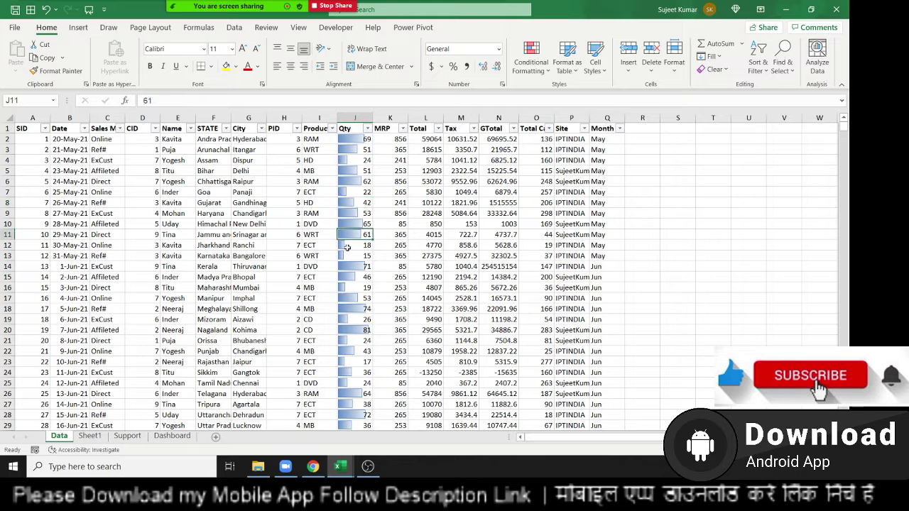
pyautogui.click(351, 268)
pyautogui.click(347, 308)
pyautogui.click(347, 351)
pyautogui.click(346, 362)
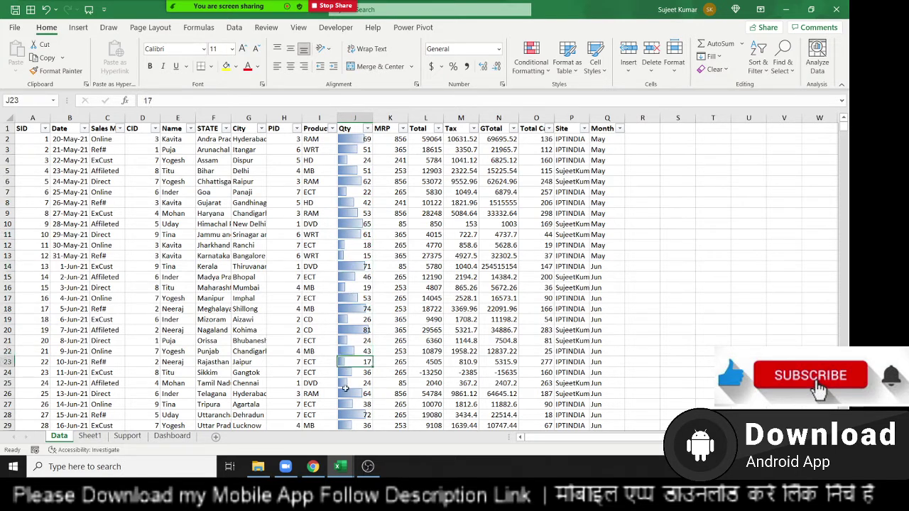
pyautogui.click(346, 394)
pyautogui.moveTo(359, 146); pyautogui.dragTo(350, 250)
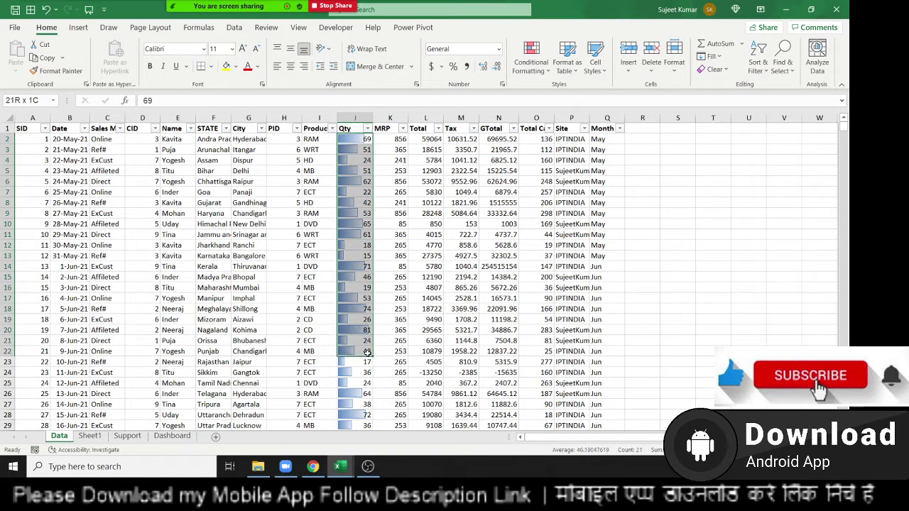
pyautogui.moveTo(349, 250)
pyautogui.mouseDown()
pyautogui.moveTo(367, 364)
pyautogui.moveTo(352, 140)
pyautogui.mouseUp()
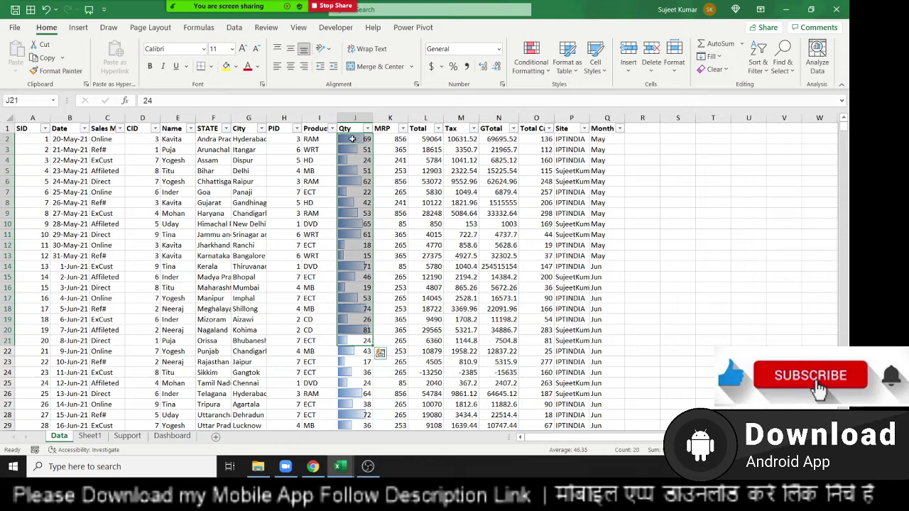
pyautogui.click(355, 171)
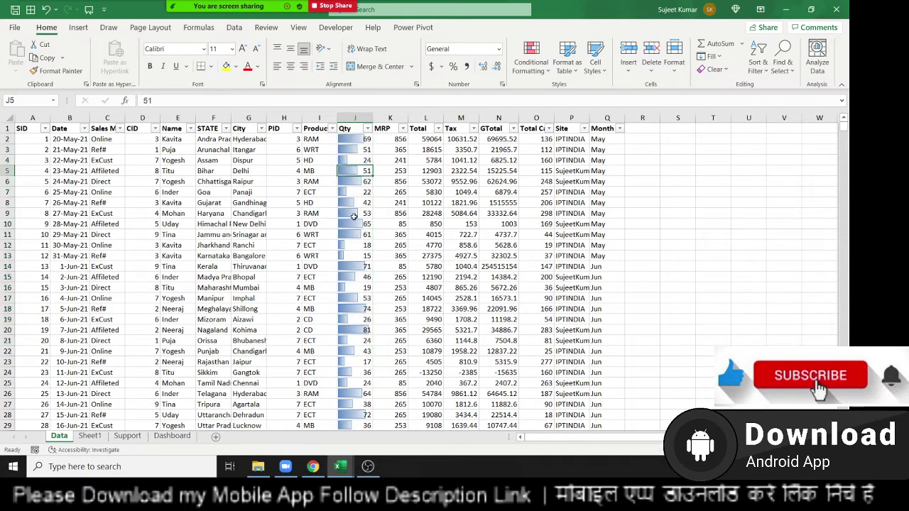
pyautogui.click(355, 235)
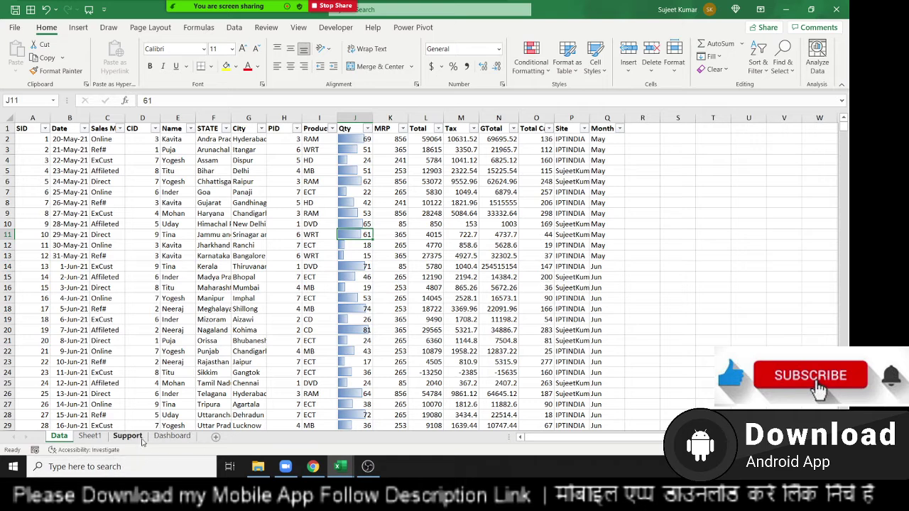
# Step: On Sheet1, enter the numbers 1 to 10 down F2:F11
pyautogui.click(103, 436)
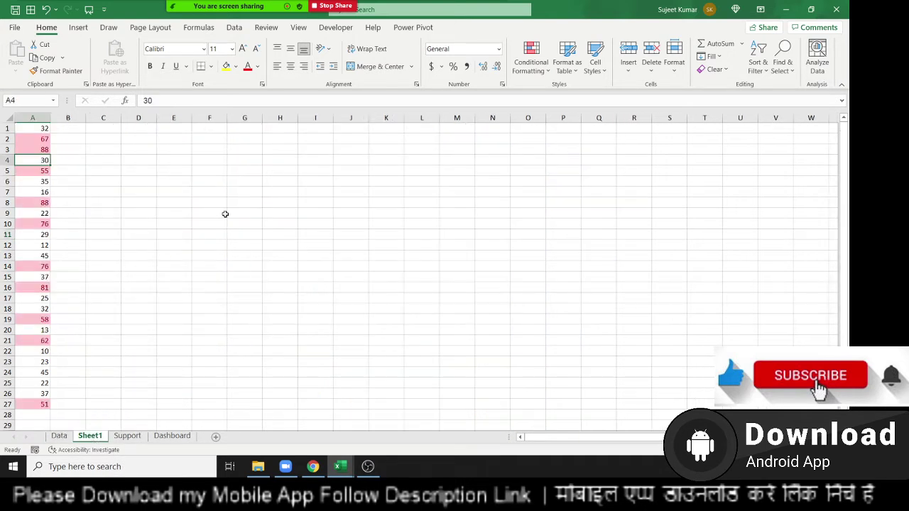
pyautogui.click(204, 142)
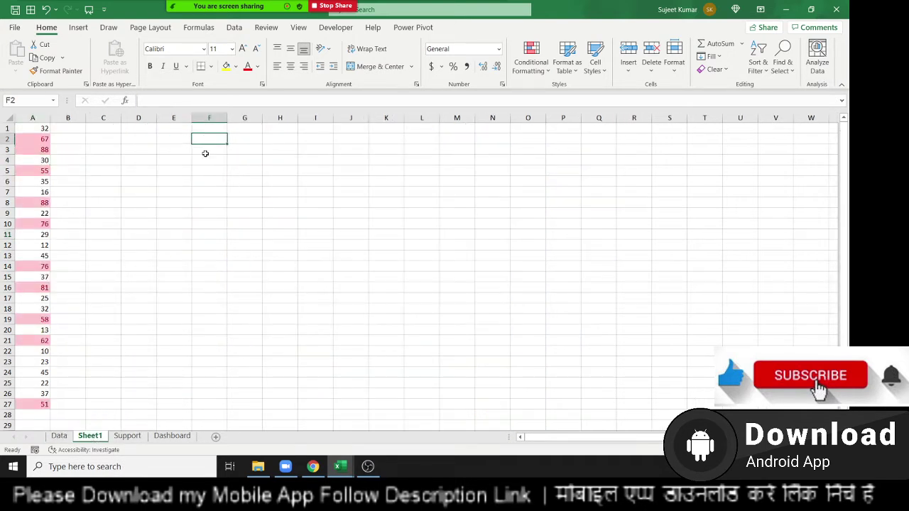
pyautogui.write('1 2 3 4 ')
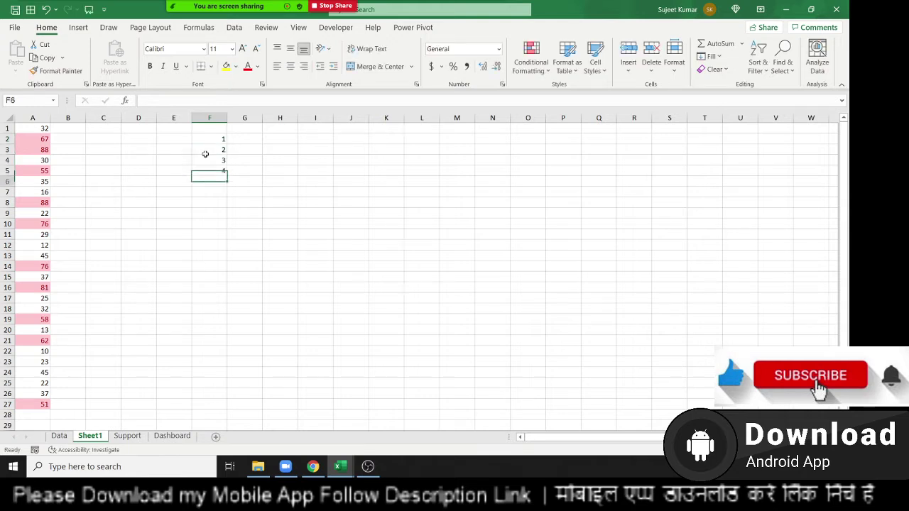
pyautogui.write('5 6 7')
pyautogui.write(' 8 ')
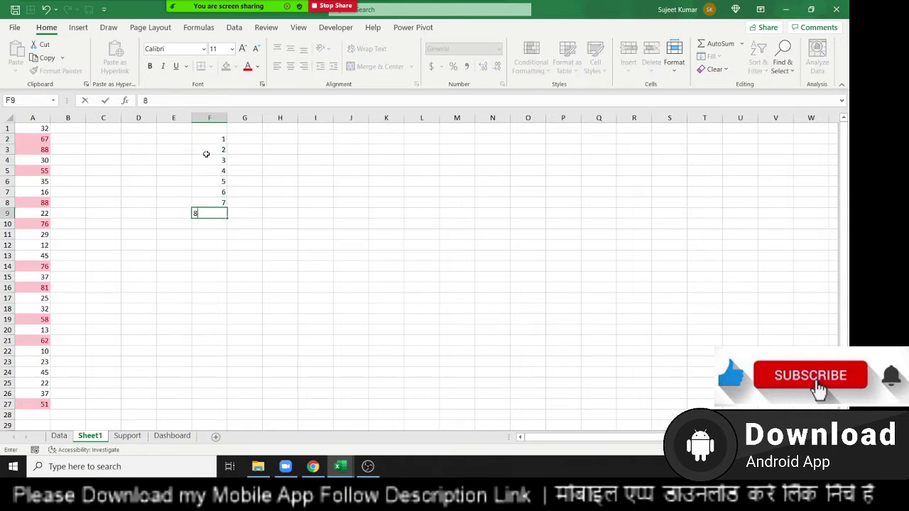
pyautogui.write('9 10')
pyautogui.press('Return')
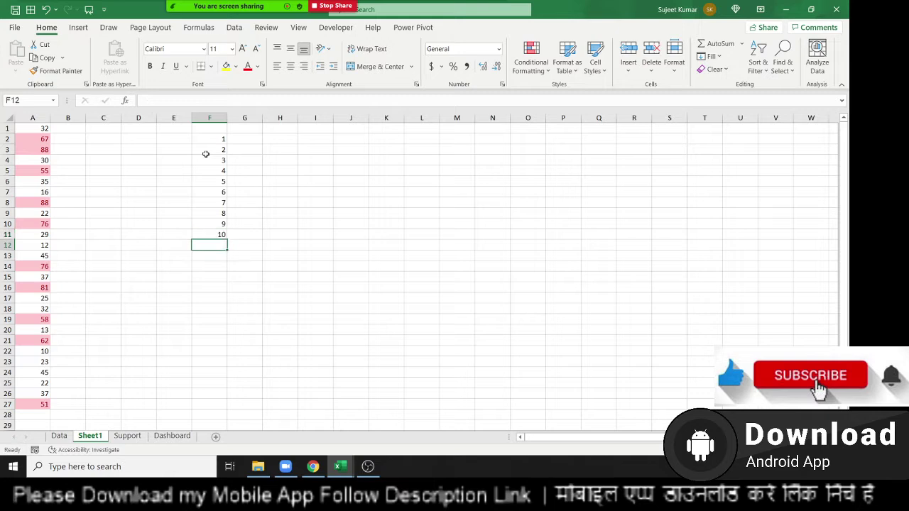
# Step: Select F2:F11 and preview Data Bars and Color Scales on the numbers
pyautogui.press('Up')
pyautogui.hotkey('ctrl', 'shift', 'Up')
pyautogui.moveTo(206, 154); pyautogui.dragTo(206, 142)
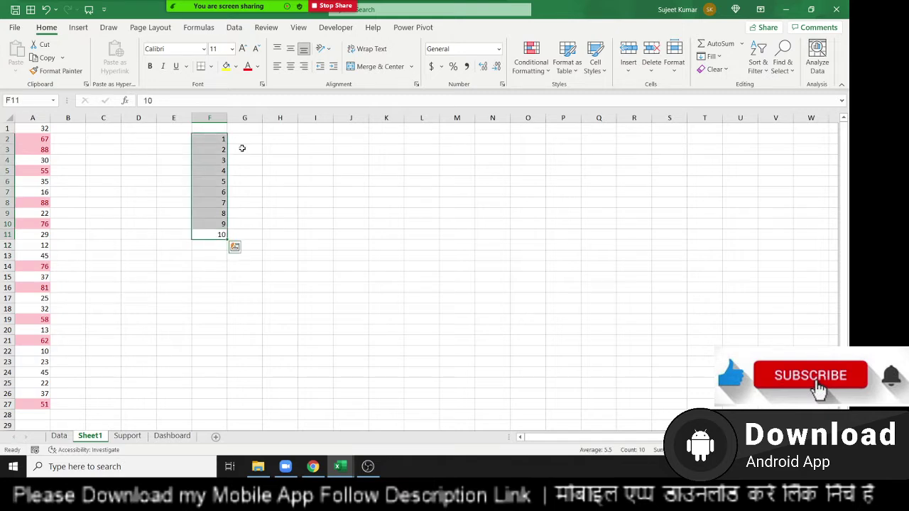
pyautogui.click(517, 74)
pyautogui.moveTo(558, 146)
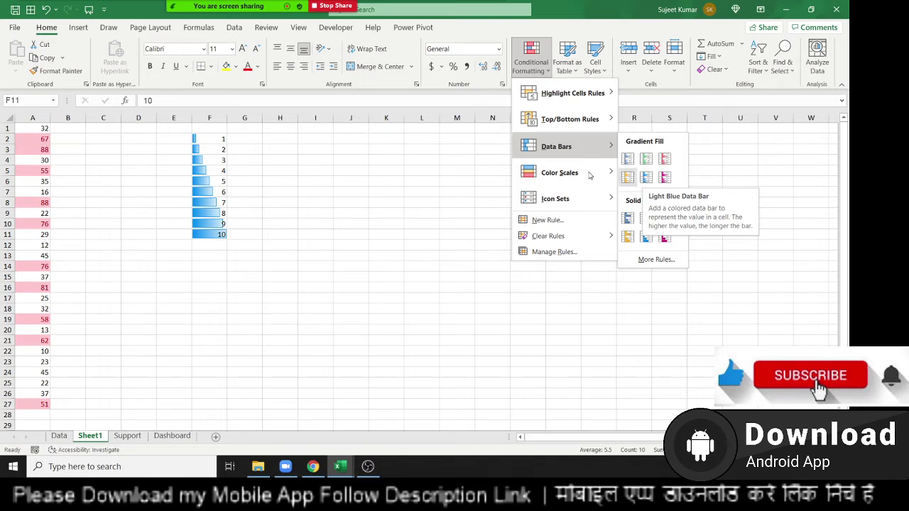
pyautogui.moveTo(589, 176)
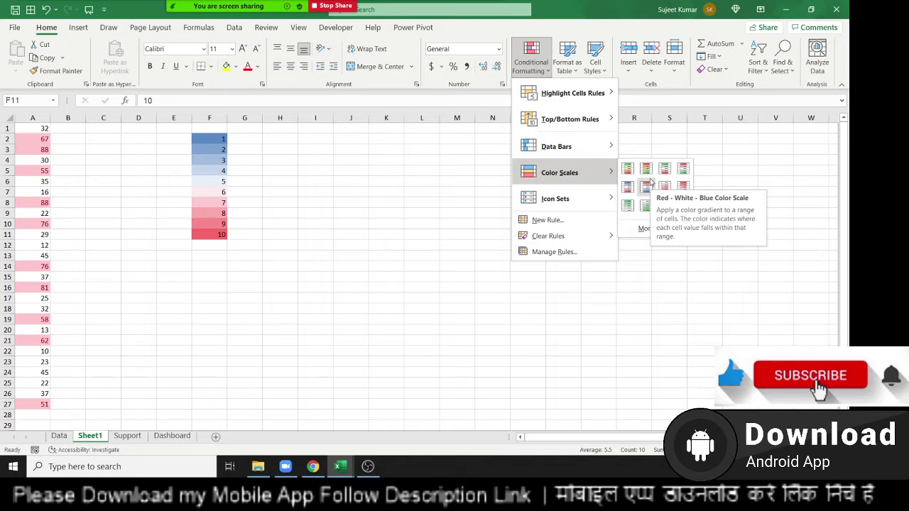
# Step: Preview the Color Scales and Icon Sets options on F2:F11, then close the menu without applying any
pyautogui.moveTo(574, 195)
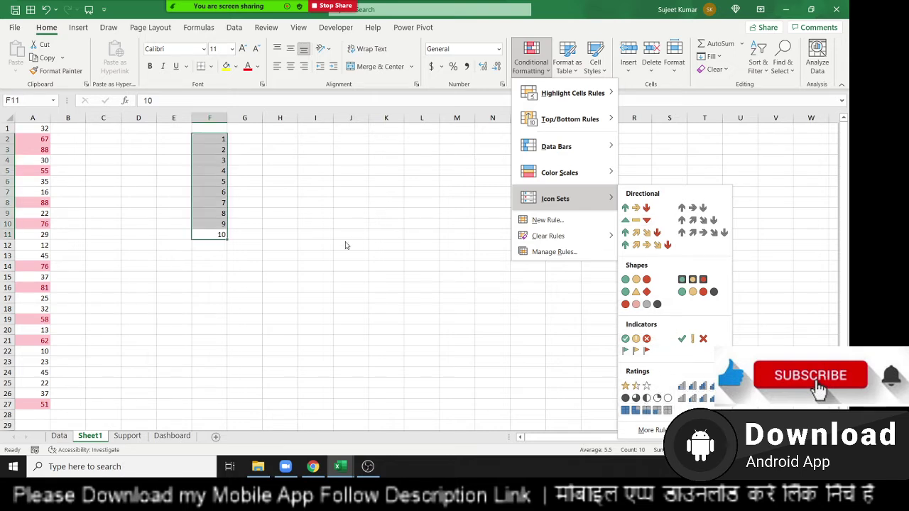
pyautogui.click(309, 245)
# Step: Enter headings Q1 and Q2 in I12:J12 with values 10 and 12 below, then select I13:J13
pyautogui.click(309, 245)
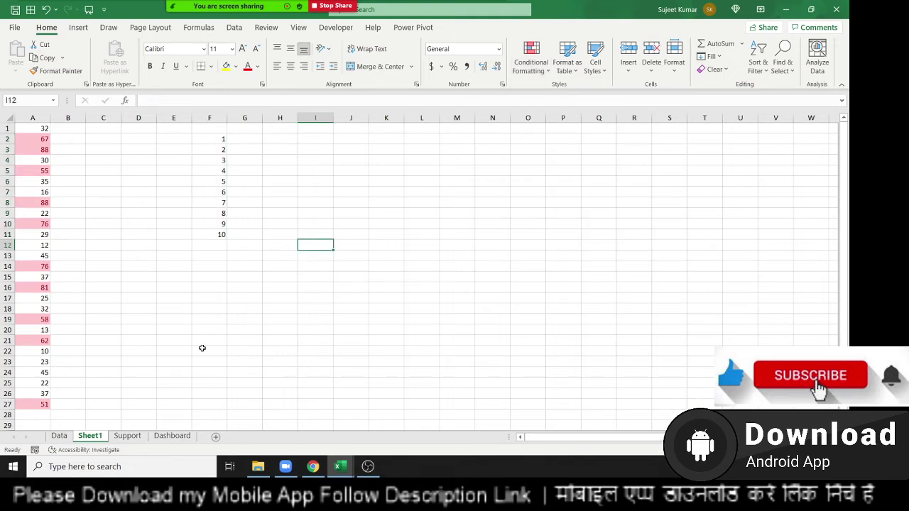
pyautogui.write('Q1')
pyautogui.press('Tab')
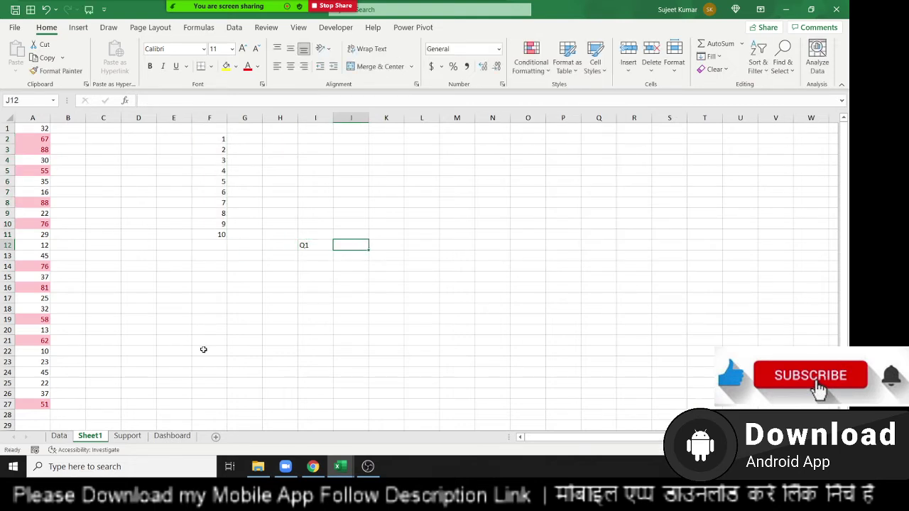
pyautogui.write('Q2')
pyautogui.press('Return')
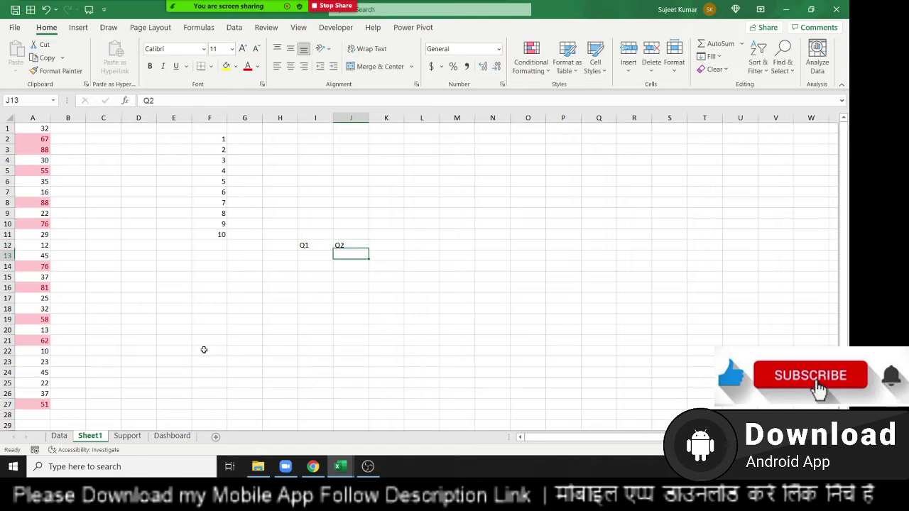
pyautogui.write('10')
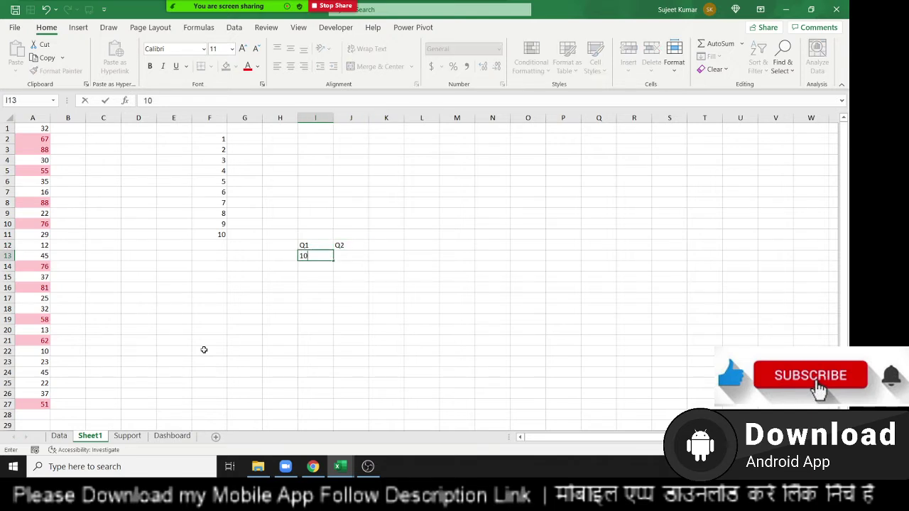
pyautogui.press('Tab')
pyautogui.write('12')
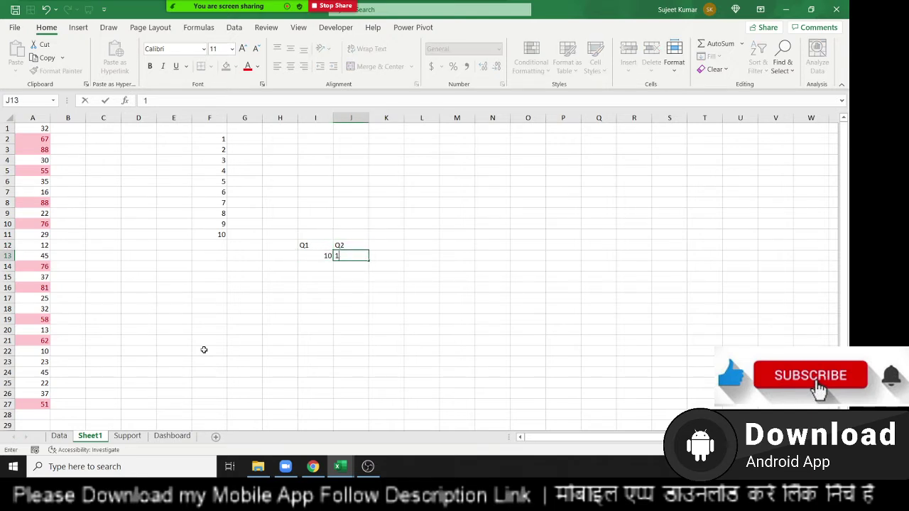
pyautogui.press('Return')
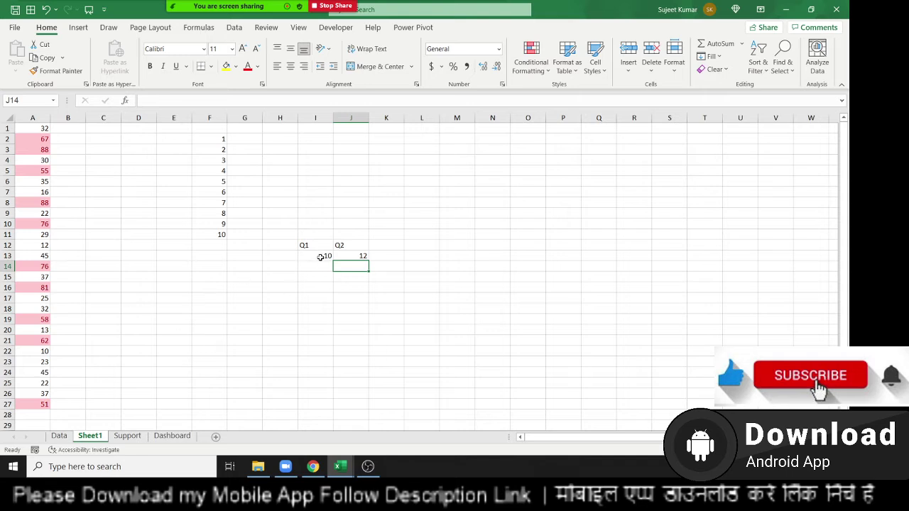
pyautogui.moveTo(320, 255); pyautogui.dragTo(351, 256)
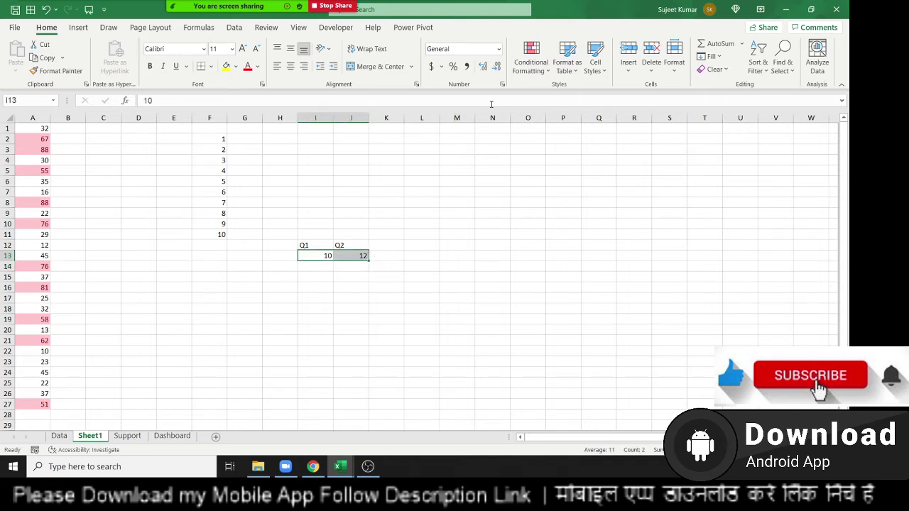
pyautogui.click(531, 65)
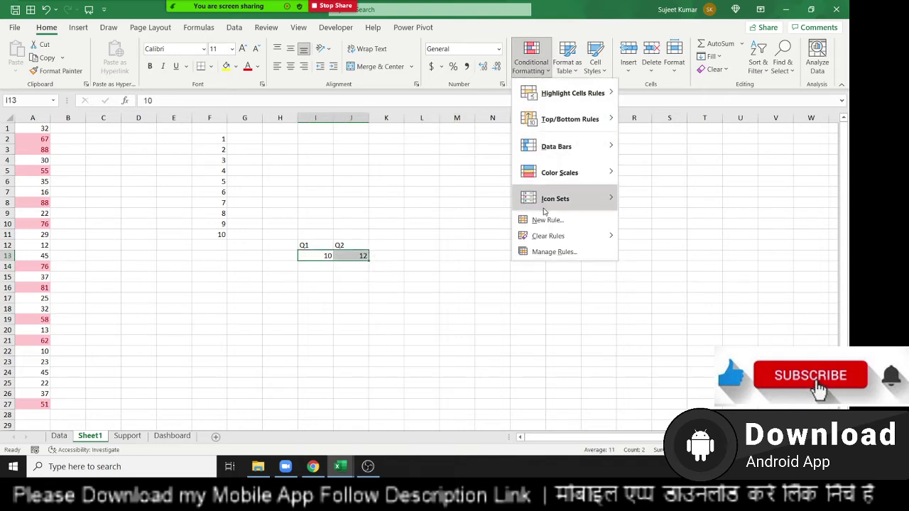
# Step: Apply the 3 Arrows icon set to the Q1 and Q2 values in I13:J13
pyautogui.click(639, 208)
pyautogui.click(502, 292)
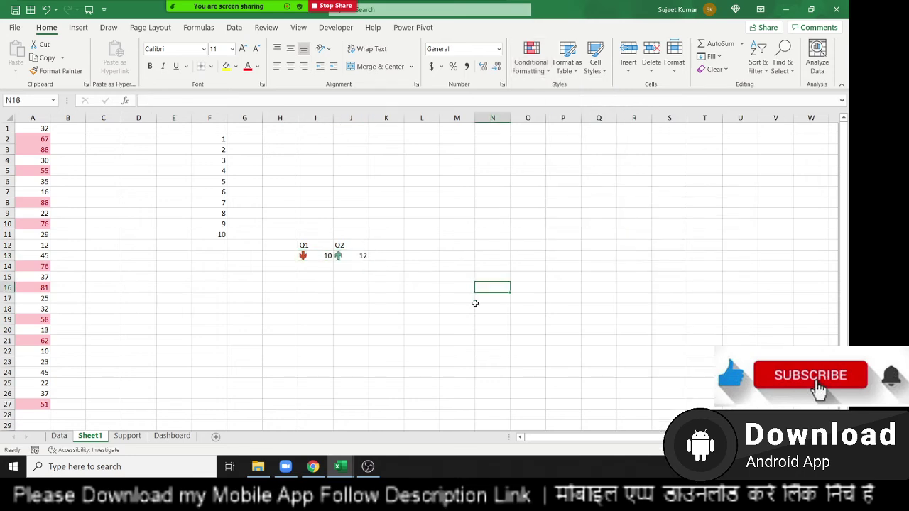
pyautogui.keyDown('ctrl'); pyautogui.scroll(2, 466, 305); pyautogui.keyUp('ctrl')
pyautogui.keyDown('ctrl'); pyautogui.scroll(3, 466, 304); pyautogui.keyUp('ctrl')
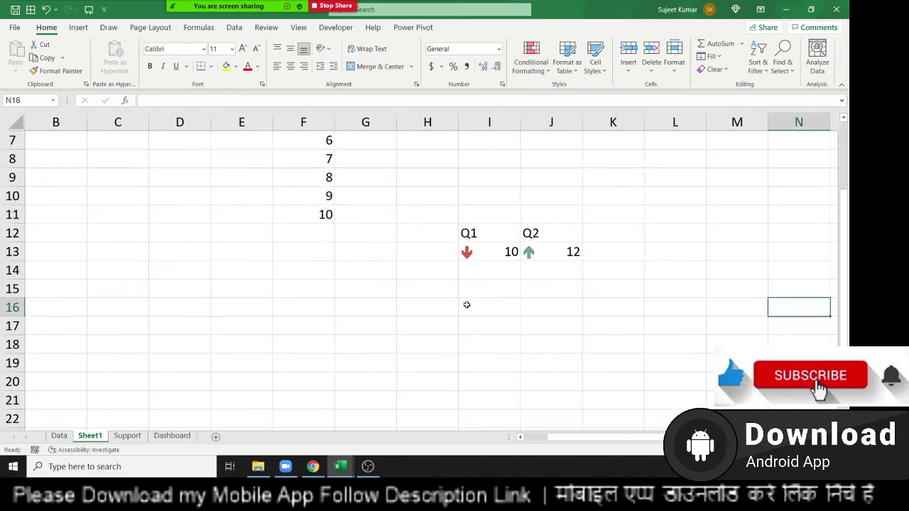
# Step: Change the Q1 value in I13 to 15 so its arrow points up
pyautogui.click(544, 257)
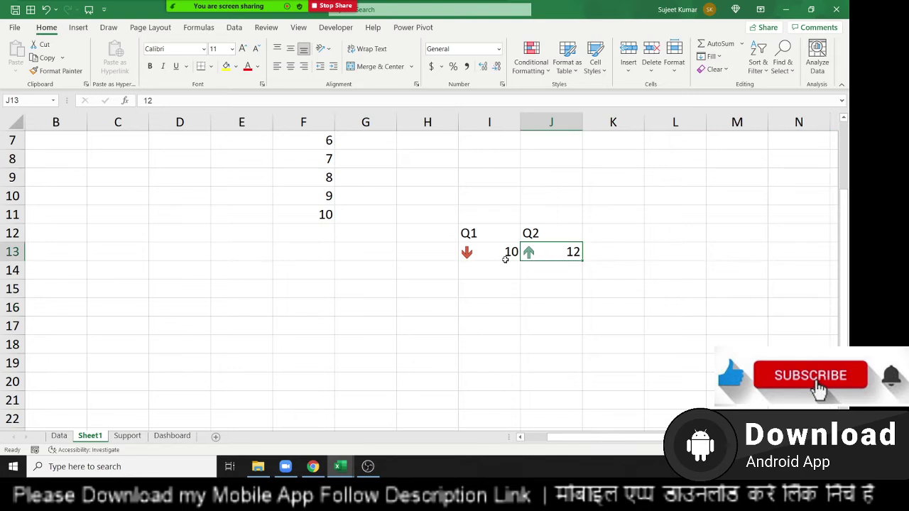
pyautogui.click(505, 259)
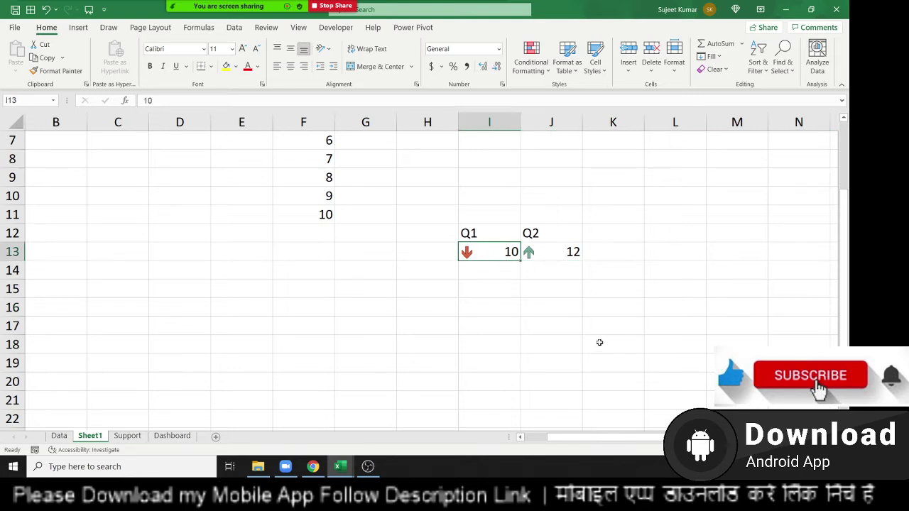
pyautogui.write('15')
pyautogui.press('Return')
pyautogui.press('Up')
# Step: Browse the Conditional Formatting menu categories for the Q1 and Q2 values
pyautogui.click(537, 64)
pyautogui.moveTo(549, 88)
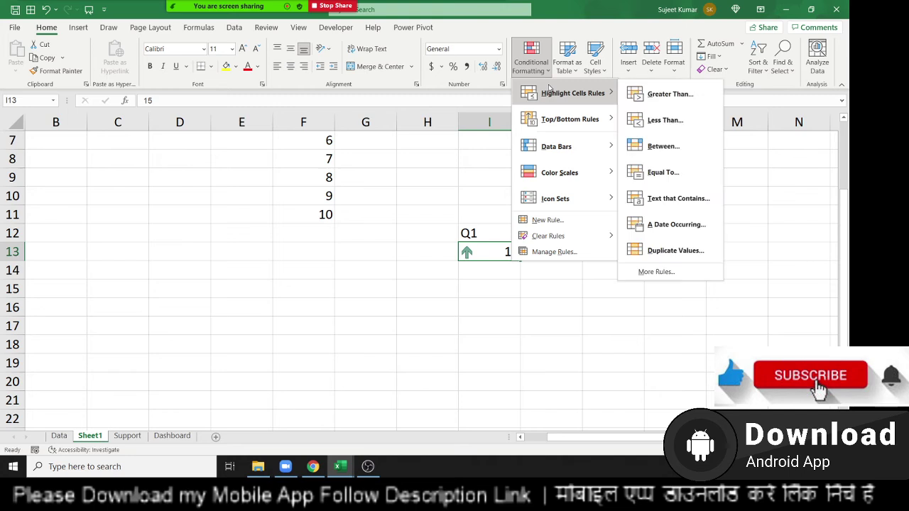
pyautogui.moveTo(557, 118)
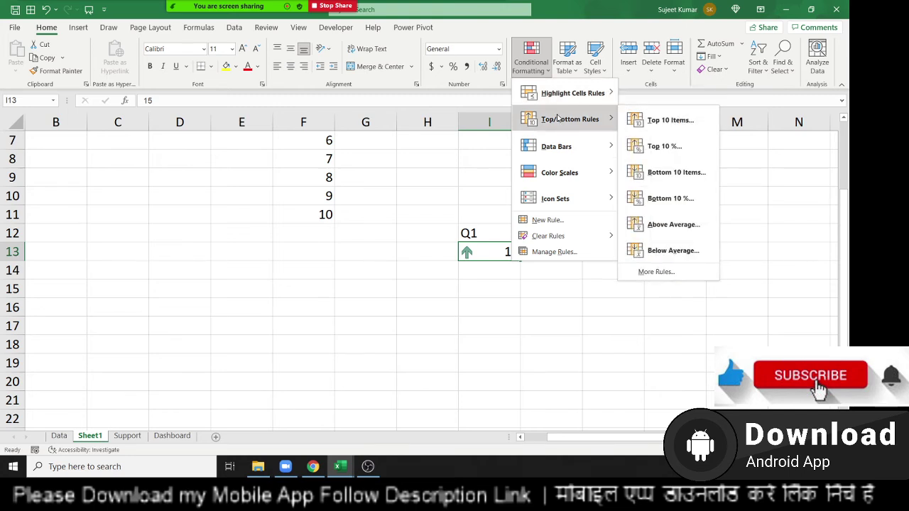
pyautogui.moveTo(558, 147)
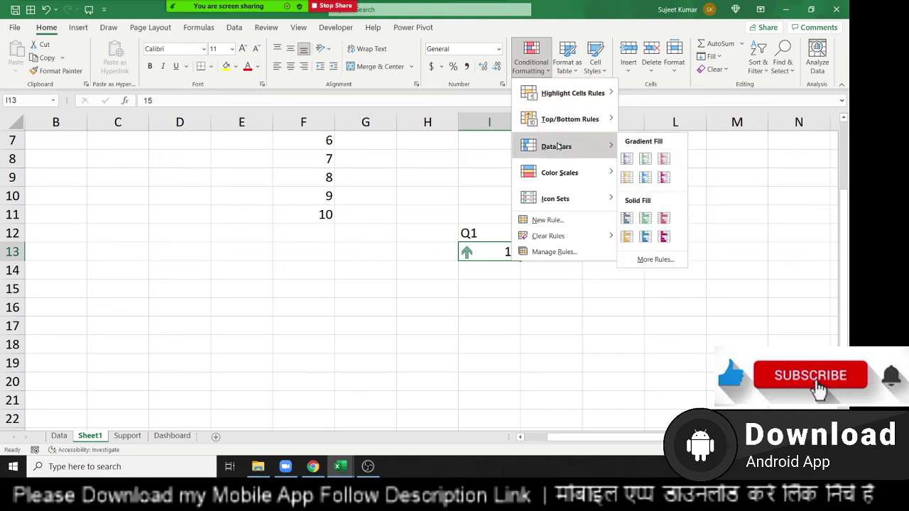
pyautogui.moveTo(552, 164)
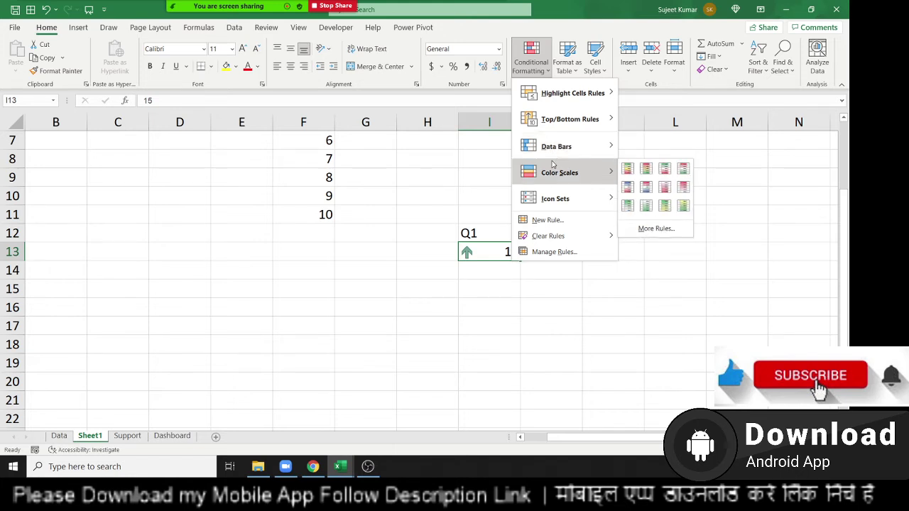
pyautogui.moveTo(613, 196)
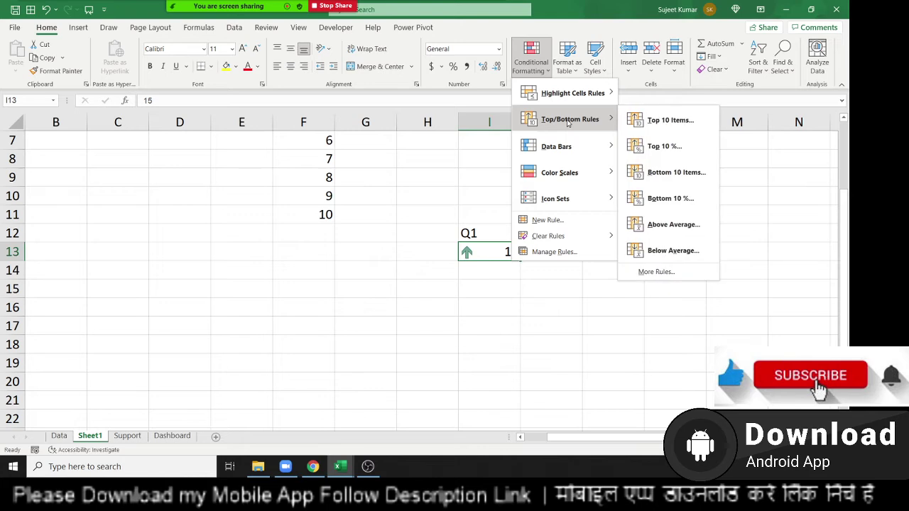
pyautogui.moveTo(580, 95)
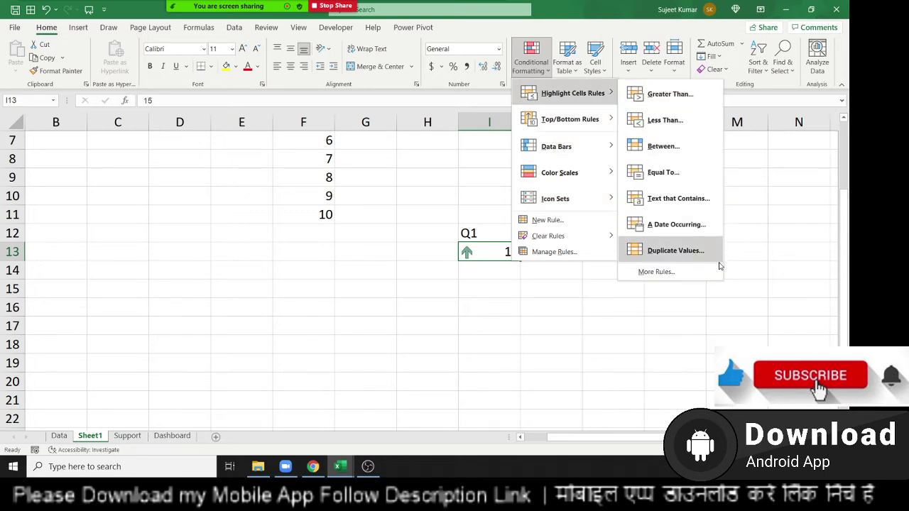
# Step: Inspect a new custom rule's operator list, keep greater than, cancel it, and reselect I13:J13
pyautogui.click(710, 271)
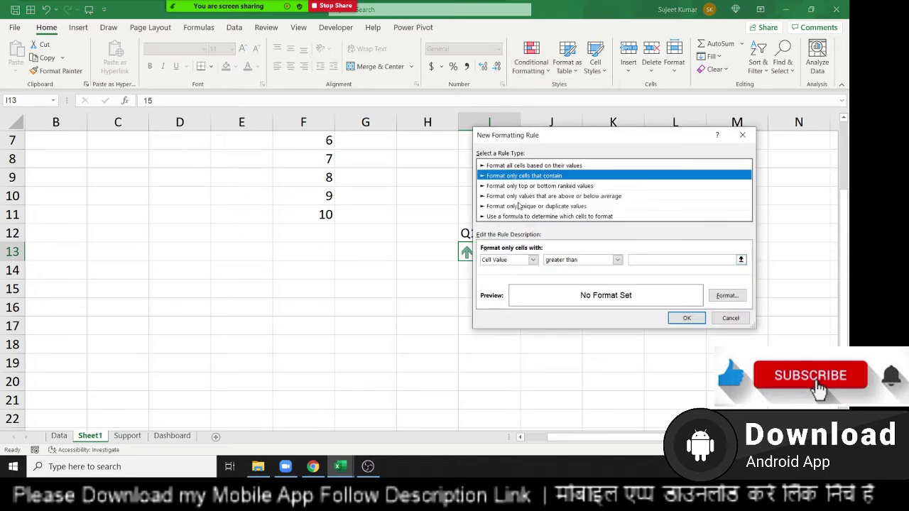
pyautogui.click(557, 261)
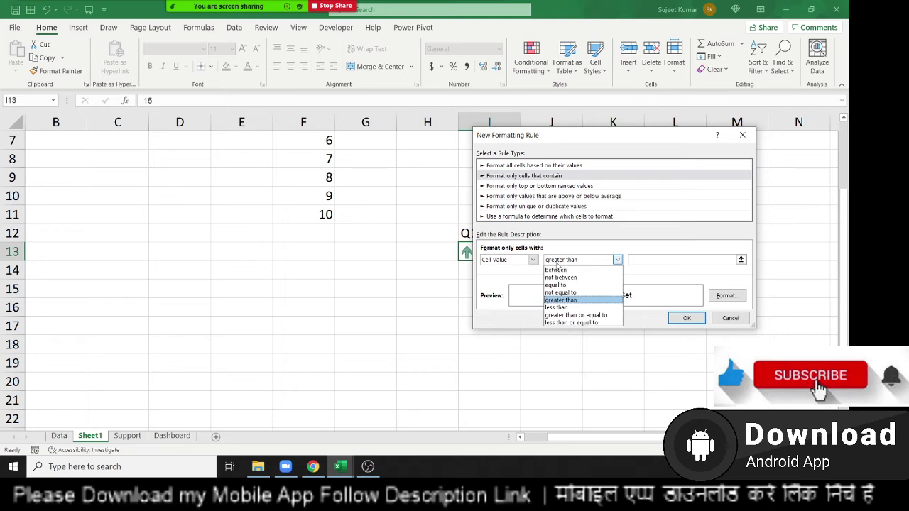
pyautogui.click(502, 273)
pyautogui.press('Escape')
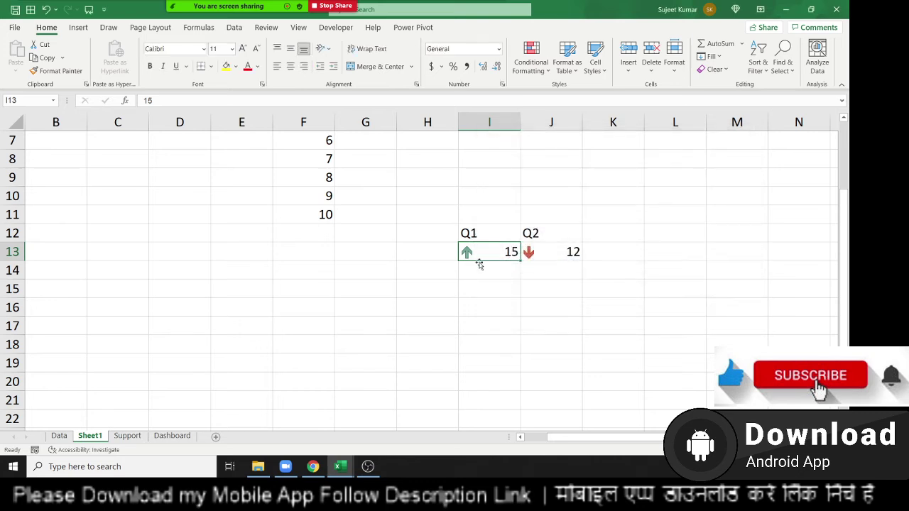
pyautogui.moveTo(506, 247); pyautogui.dragTo(524, 249)
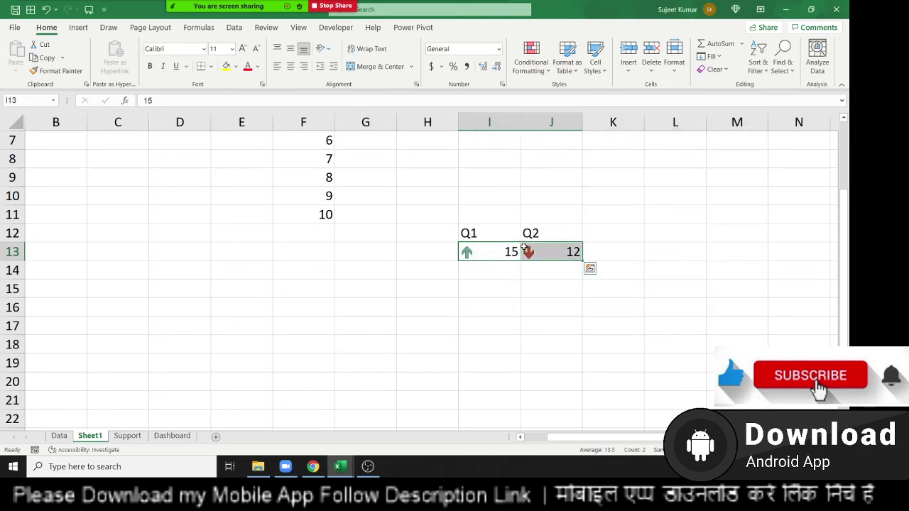
# Step: In the Rules Manager, edit the Icon Set rule on I13:J13 to use grey arrows and apply it
pyautogui.click(522, 68)
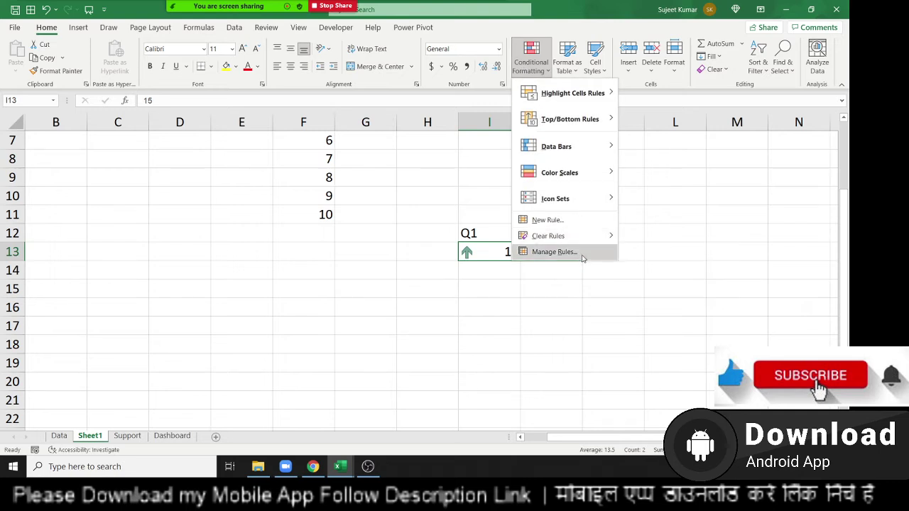
pyautogui.click(582, 256)
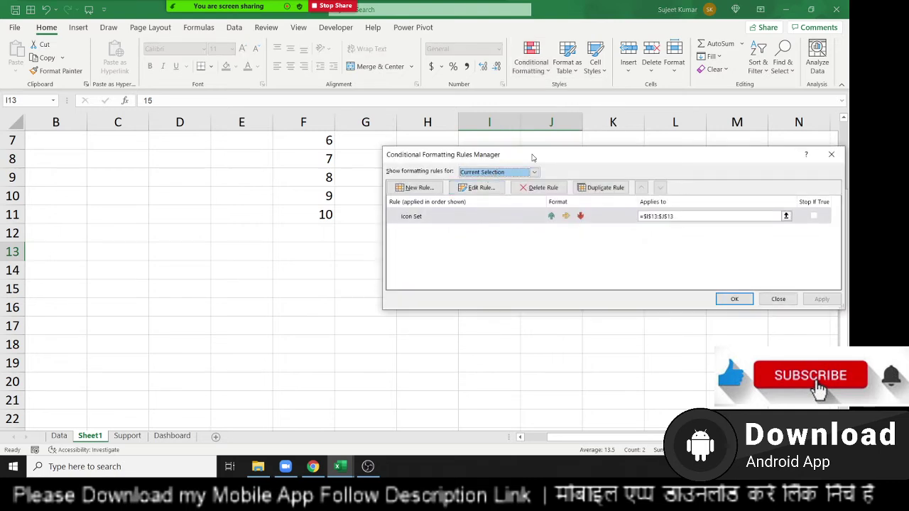
pyautogui.moveTo(532, 156); pyautogui.dragTo(284, 64)
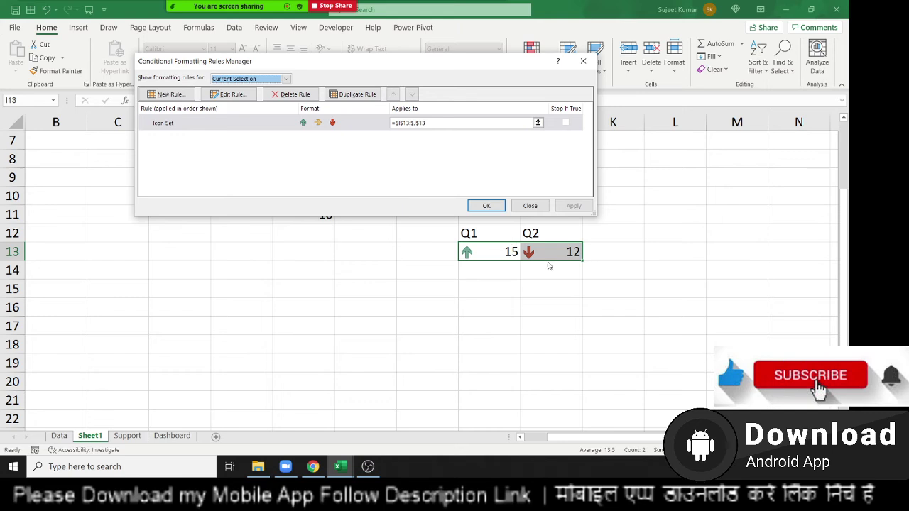
pyautogui.doubleClick(225, 122)
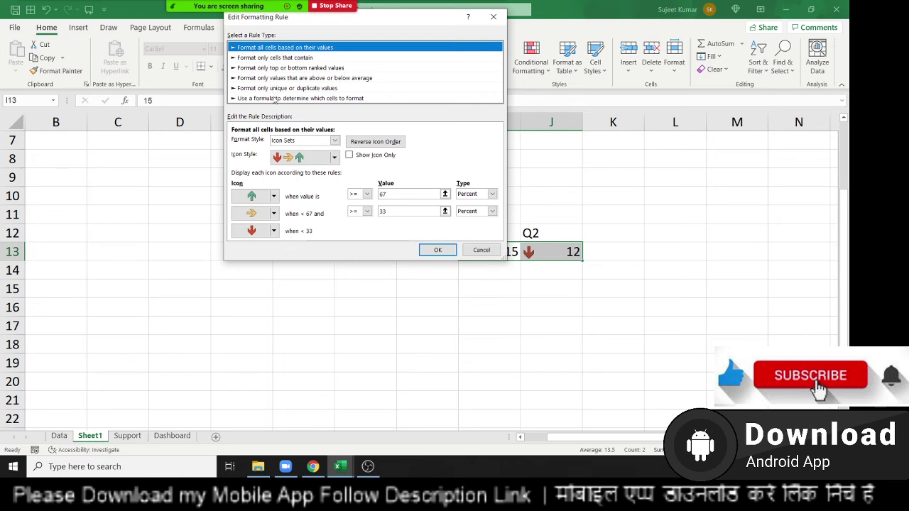
pyautogui.click(333, 157)
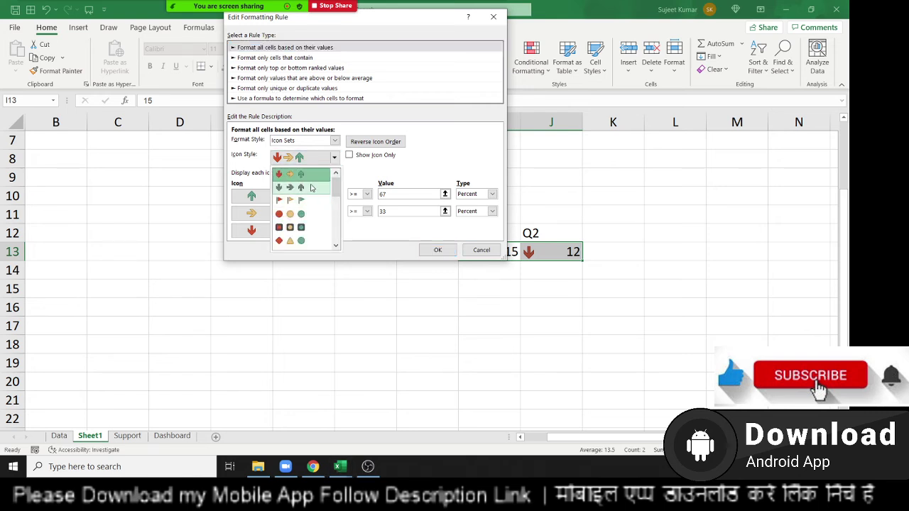
pyautogui.click(312, 188)
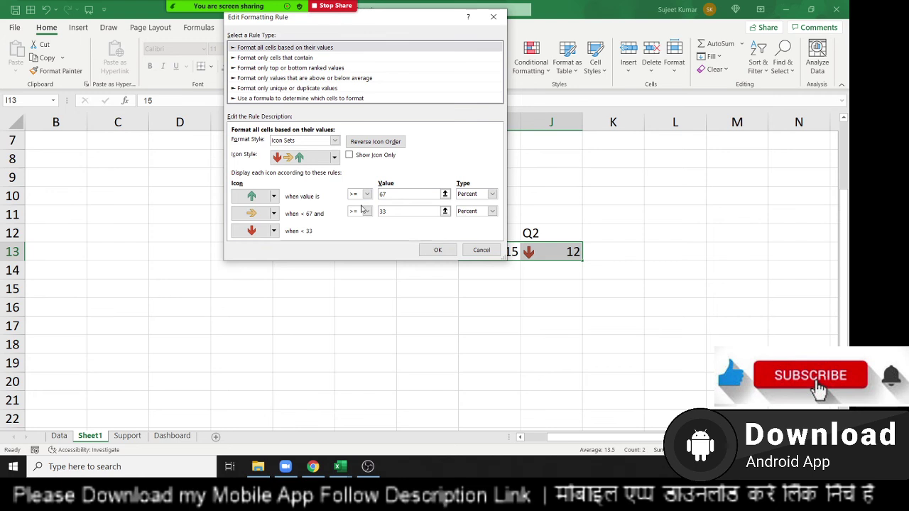
pyautogui.click(435, 251)
pyautogui.click(567, 206)
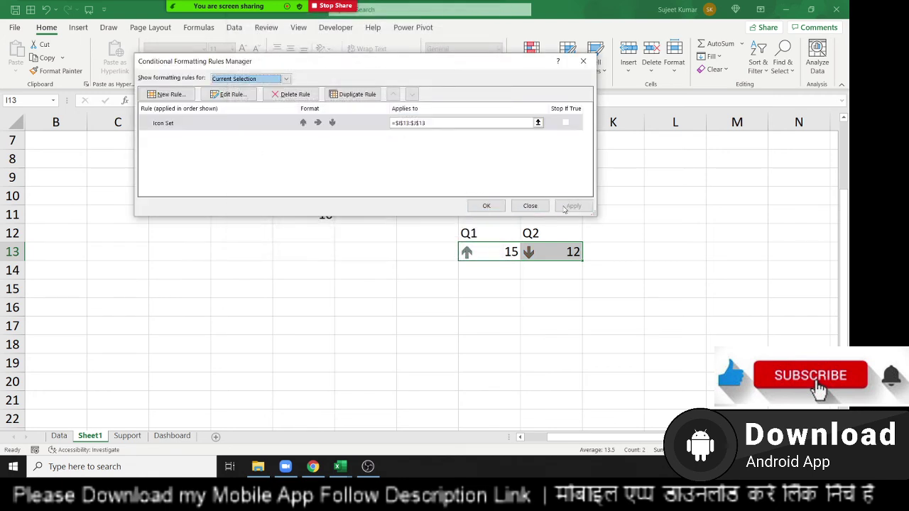
pyautogui.click(486, 206)
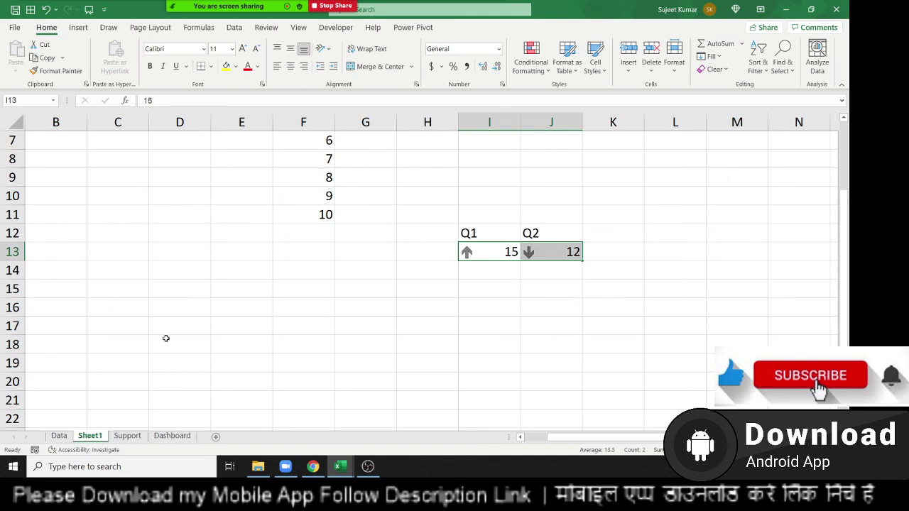
pyautogui.scroll(2, 164, 339)
pyautogui.click(90, 406)
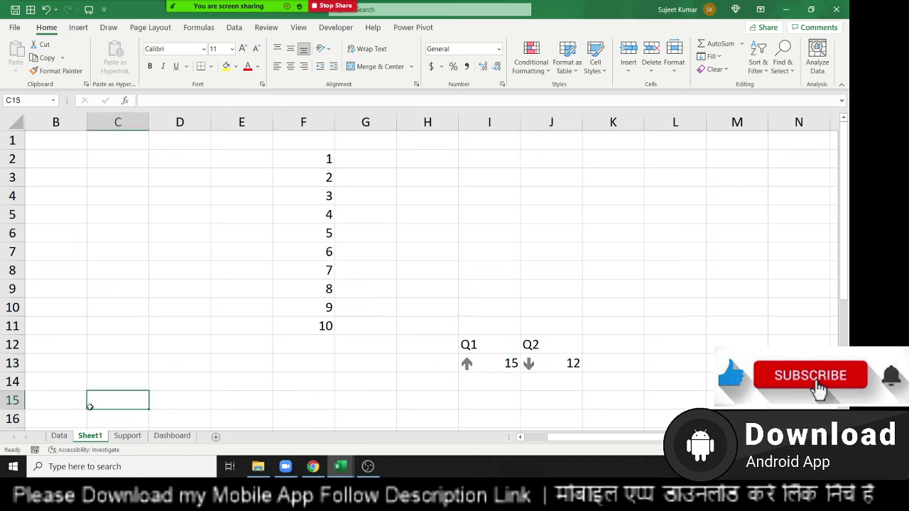
# Step: On the Data sheet, add a Greater Than 50 rule to column J Qty with light red fill and dark red text
pyautogui.click(66, 440)
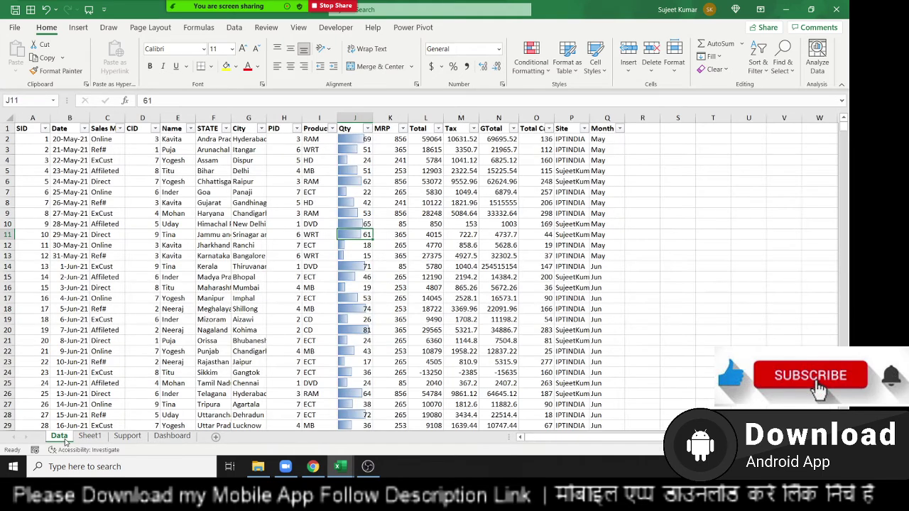
pyautogui.click(352, 127)
pyautogui.click(355, 118)
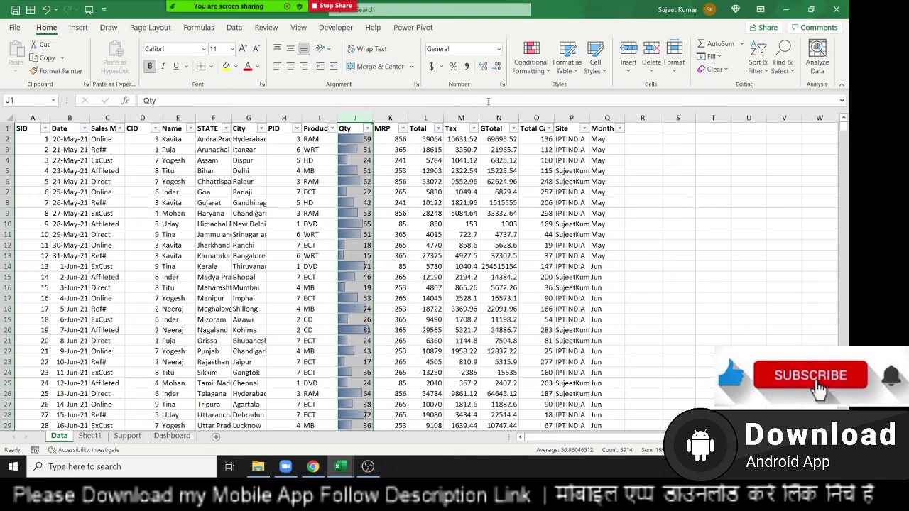
pyautogui.click(531, 62)
pyautogui.moveTo(544, 94)
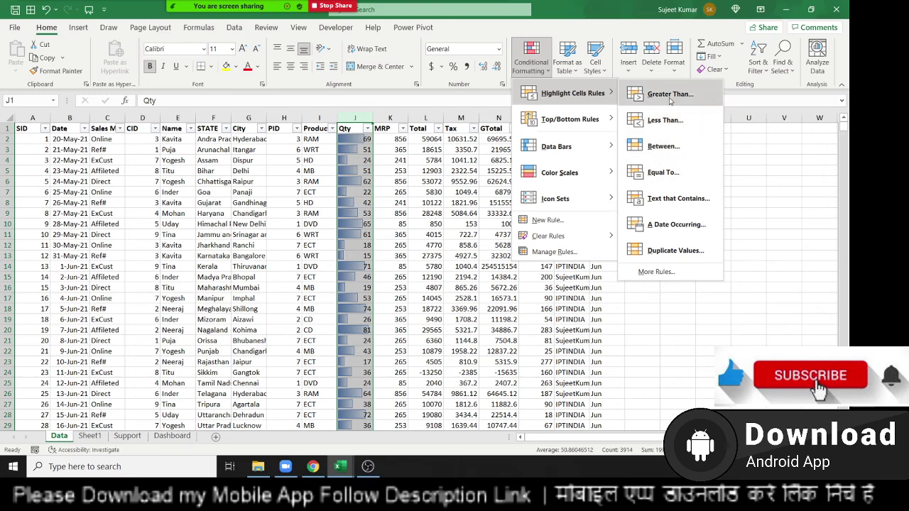
pyautogui.click(668, 93)
pyautogui.click(417, 160)
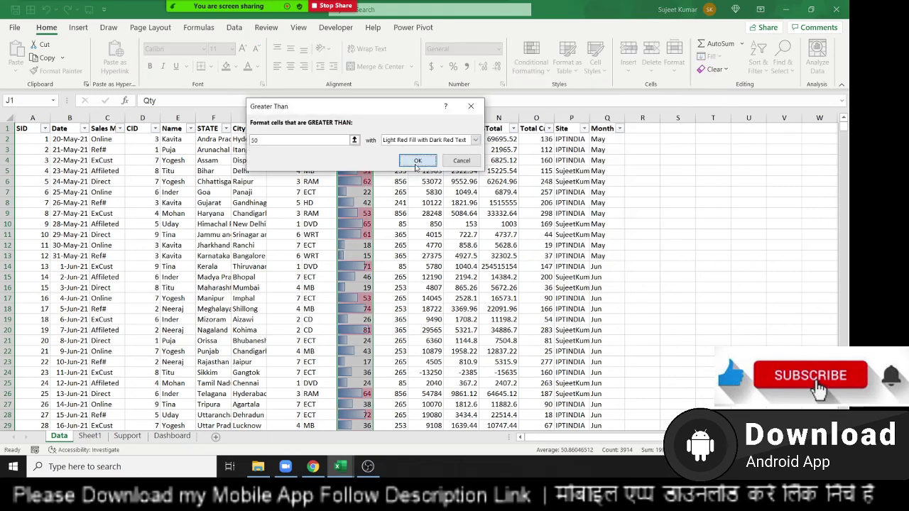
pyautogui.click(398, 212)
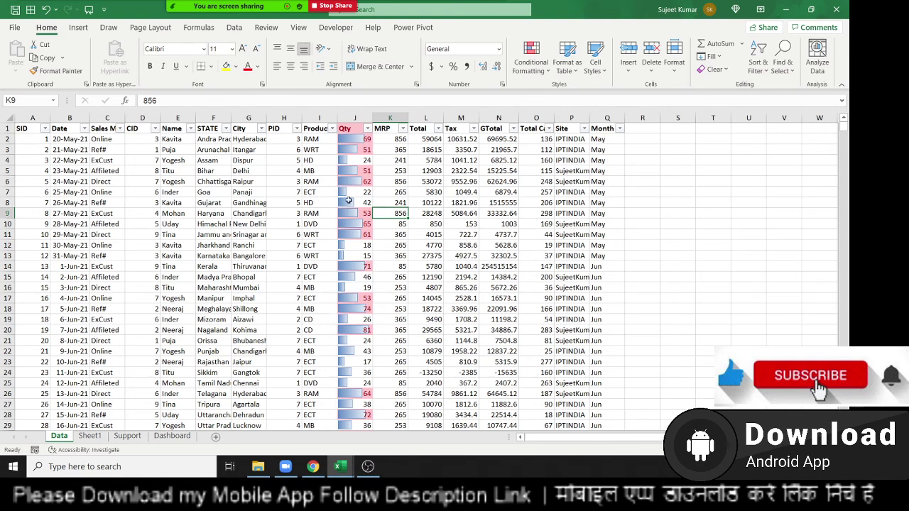
pyautogui.click(358, 118)
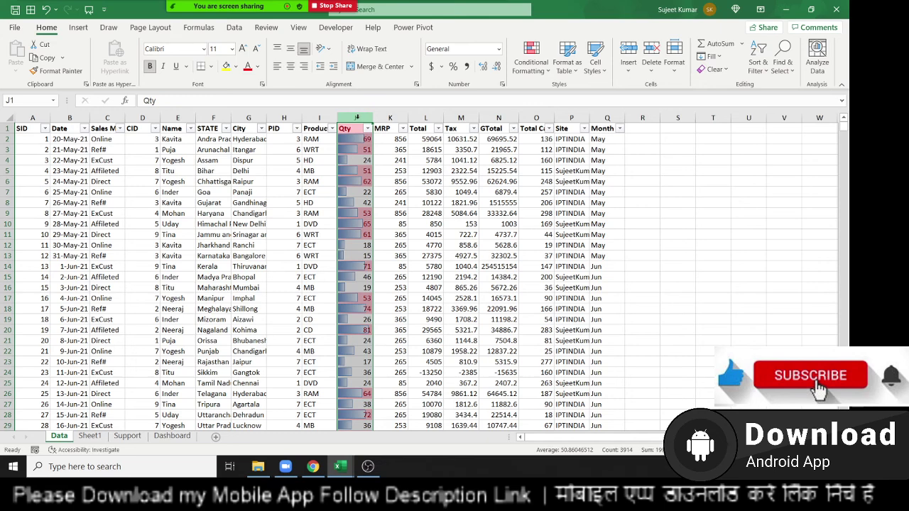
# Step: Start a new conditional formatting rule using the formula-based rule type
pyautogui.click(531, 60)
pyautogui.moveTo(571, 93)
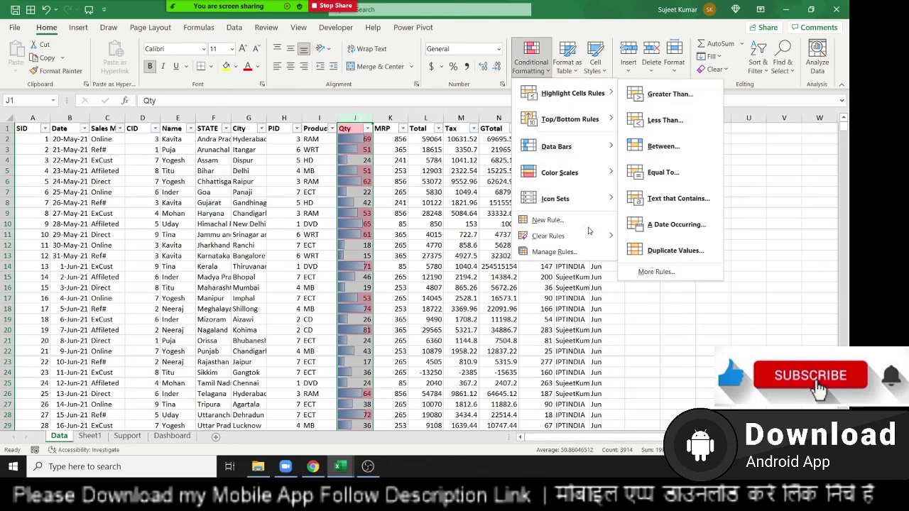
pyautogui.moveTo(566, 119)
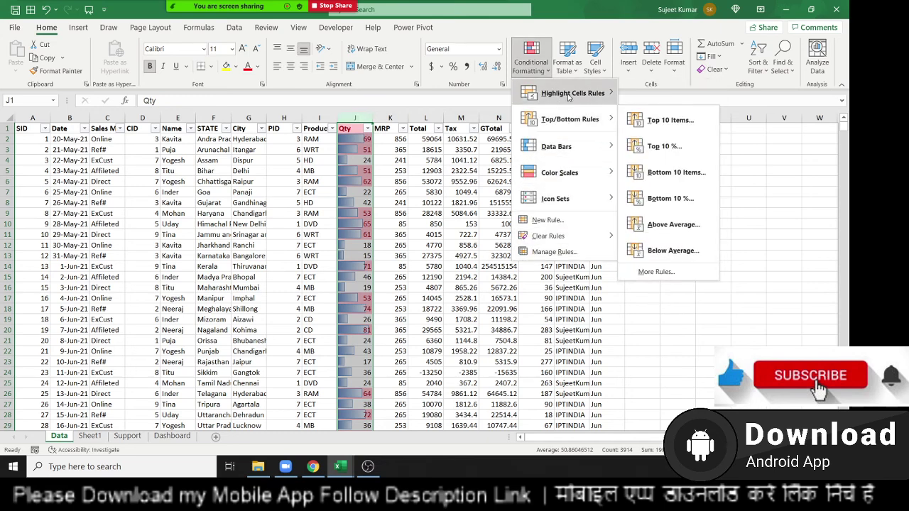
pyautogui.click(547, 221)
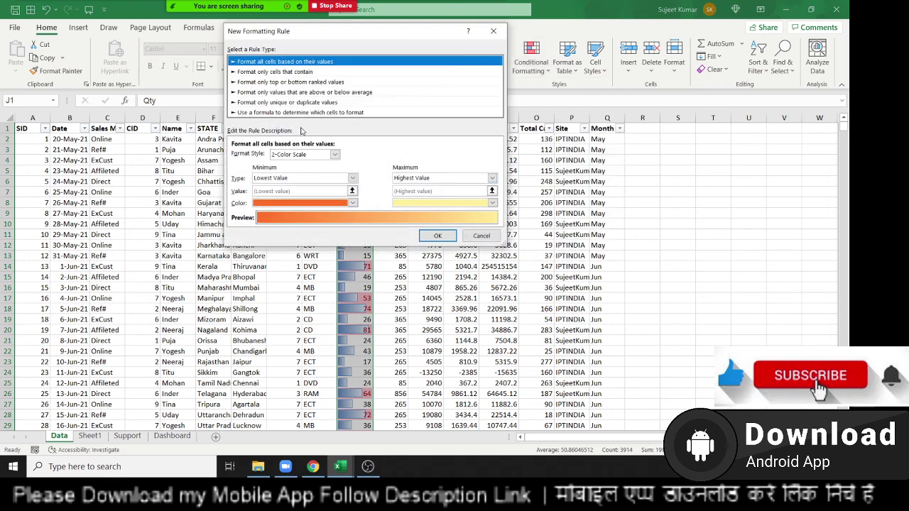
pyautogui.click(298, 114)
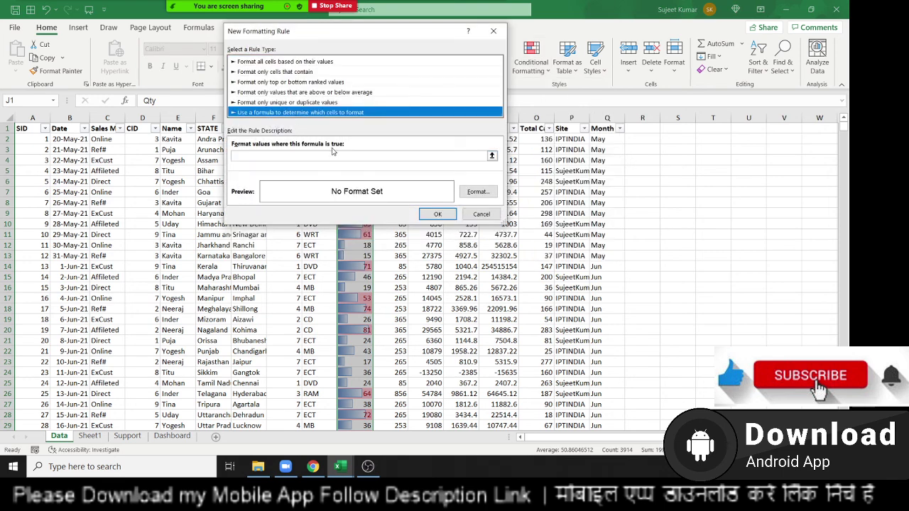
pyautogui.moveTo(328, 462)
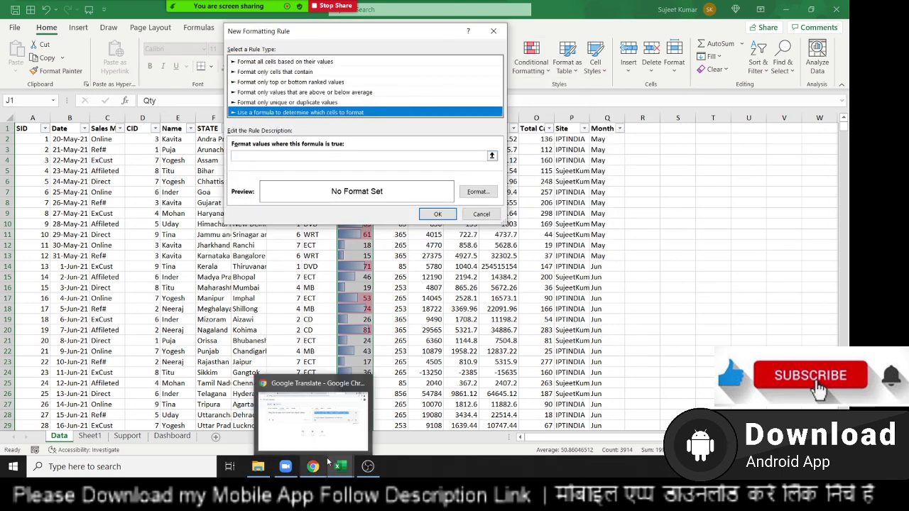
# Step: Cancel the new rule, deselect to cell L20, and minimize Excel to the desktop
pyautogui.press('Escape')
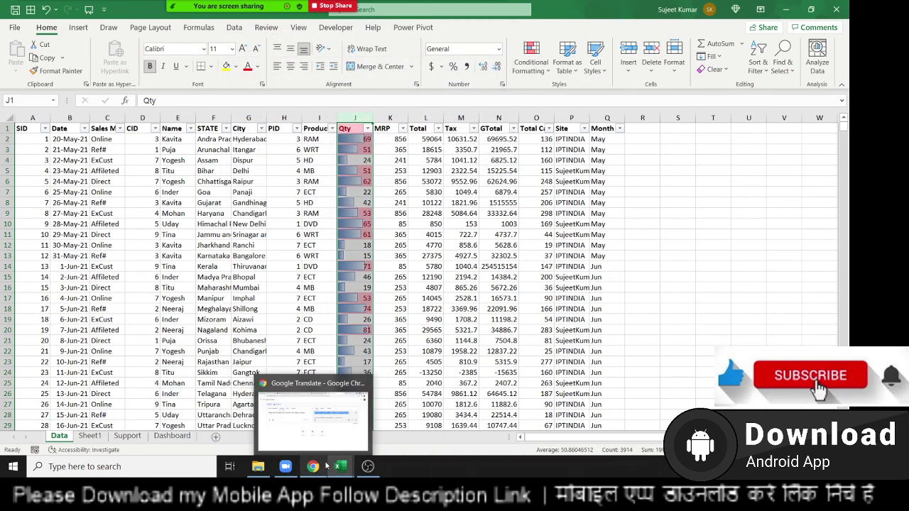
pyautogui.click(421, 334)
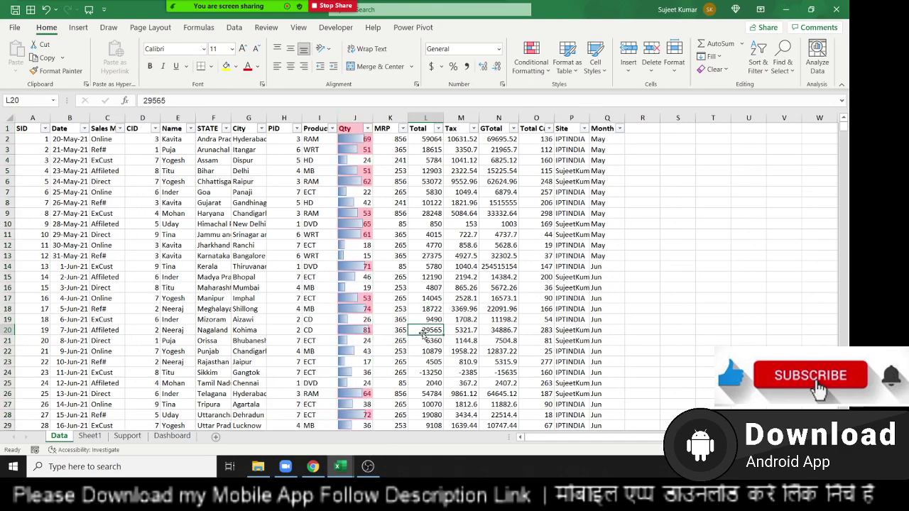
pyautogui.press('super+d')
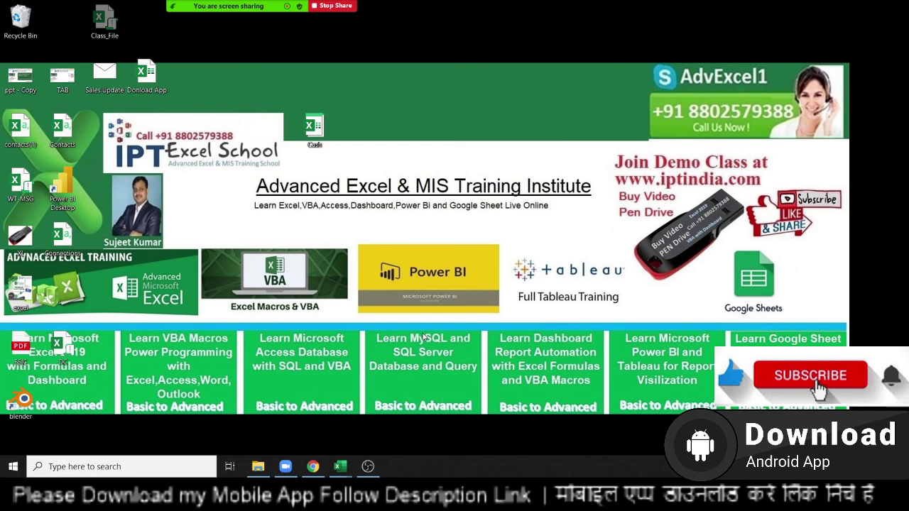